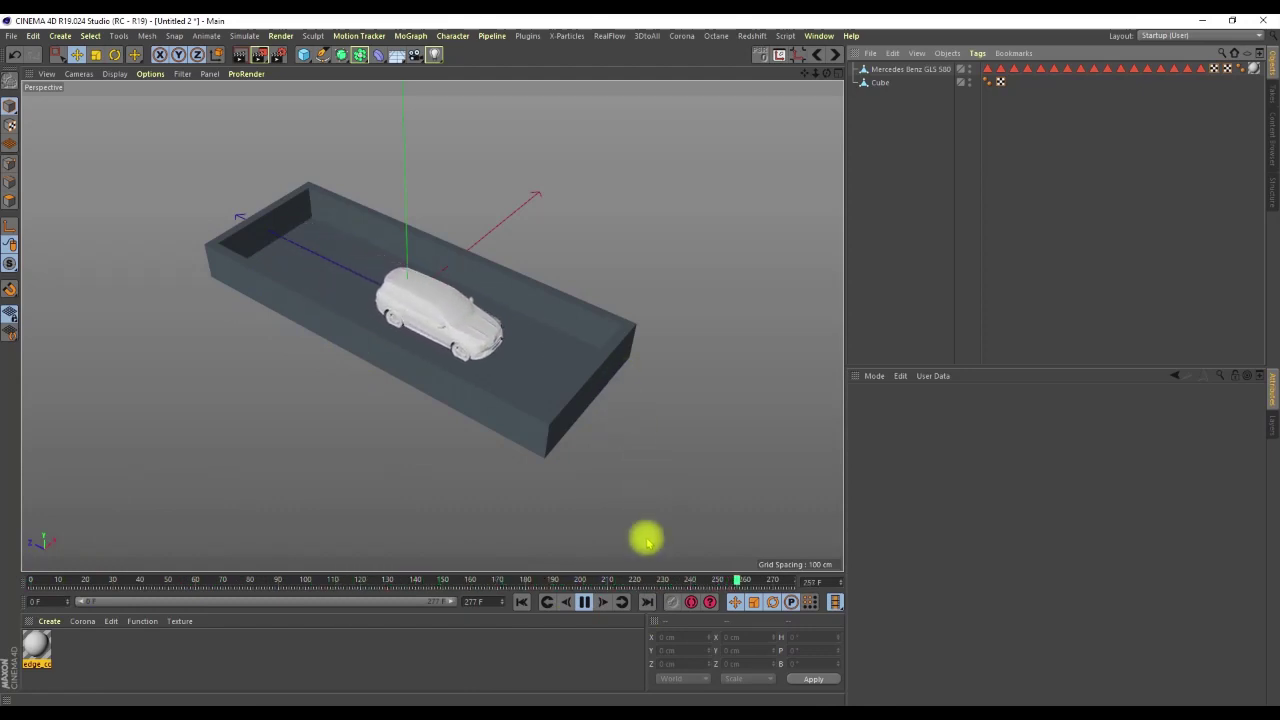
# Step: Stop the playback, select the Mercedes Benz GLS 580 object and scrub through the timeline, returning to frame 0
pyautogui.click(585, 601)
pyautogui.keyDown('alt'); pyautogui.moveTo(428, 348); pyautogui.dragTo(460, 322); pyautogui.keyUp('alt')
pyautogui.click(912, 70)
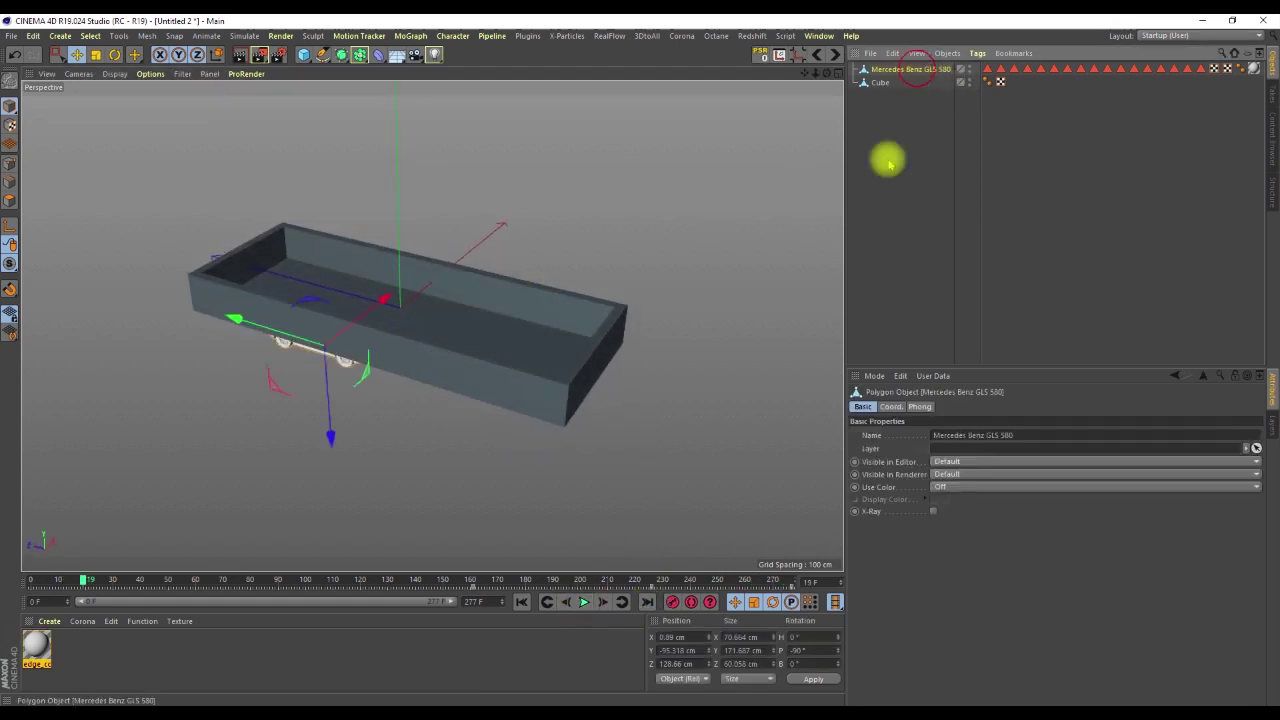
pyautogui.keyDown('alt'); pyautogui.moveTo(437, 303); pyautogui.dragTo(408, 334); pyautogui.keyUp('alt')
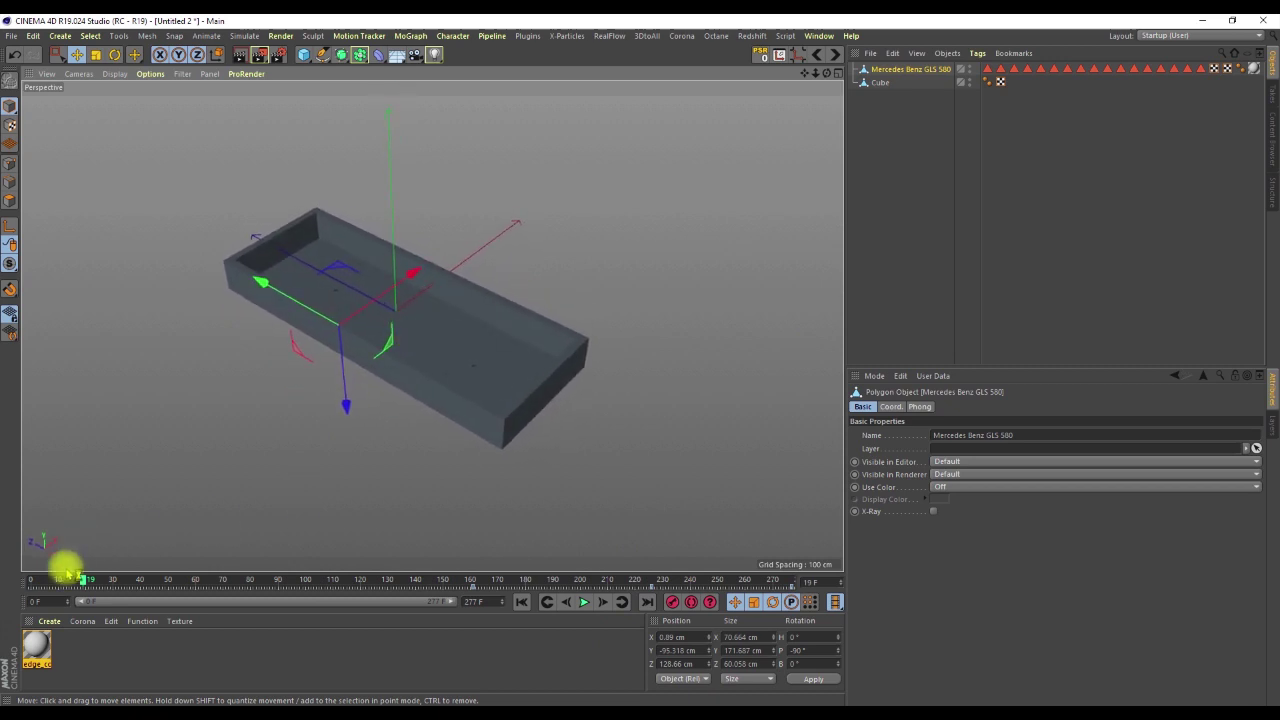
pyautogui.moveTo(85, 581); pyautogui.dragTo(70, 584)
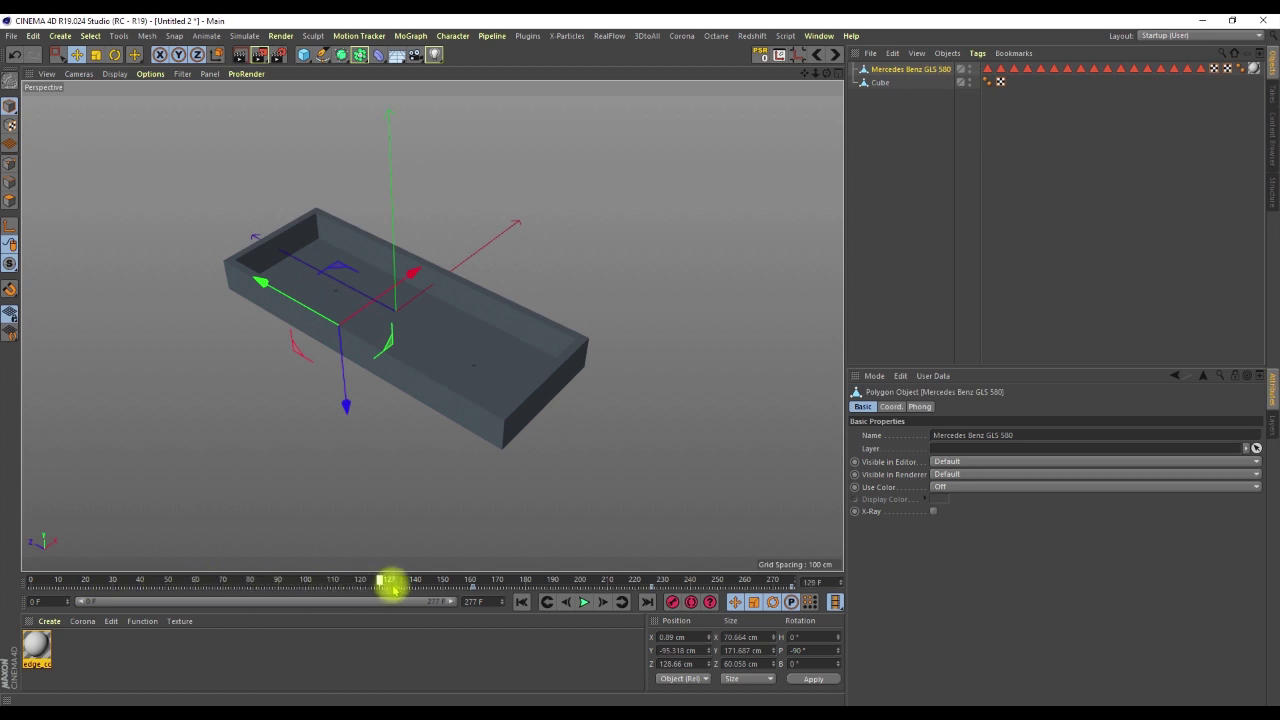
pyautogui.moveTo(476, 582); pyautogui.dragTo(875, 586)
pyautogui.moveTo(541, 588); pyautogui.dragTo(5, 592)
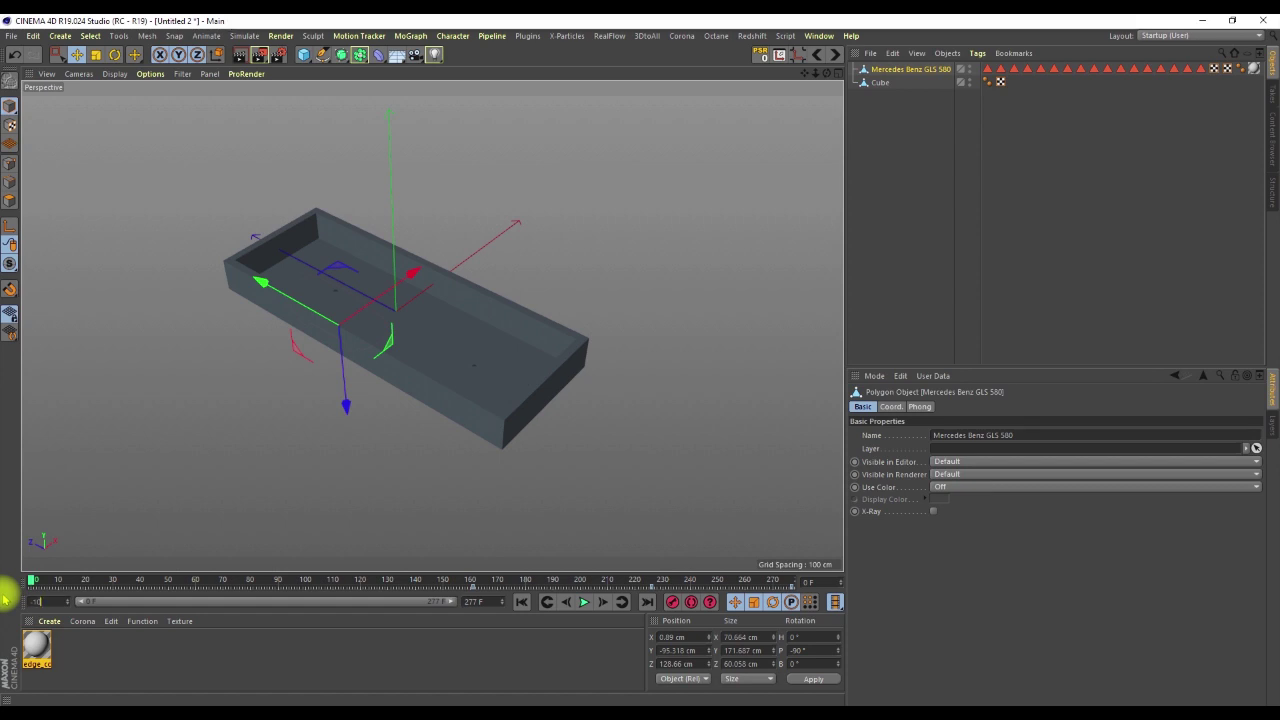
# Step: Try a timeline start frame of -100, and restore the start frame to 0
pyautogui.moveTo(173, 602); pyautogui.dragTo(11, 613)
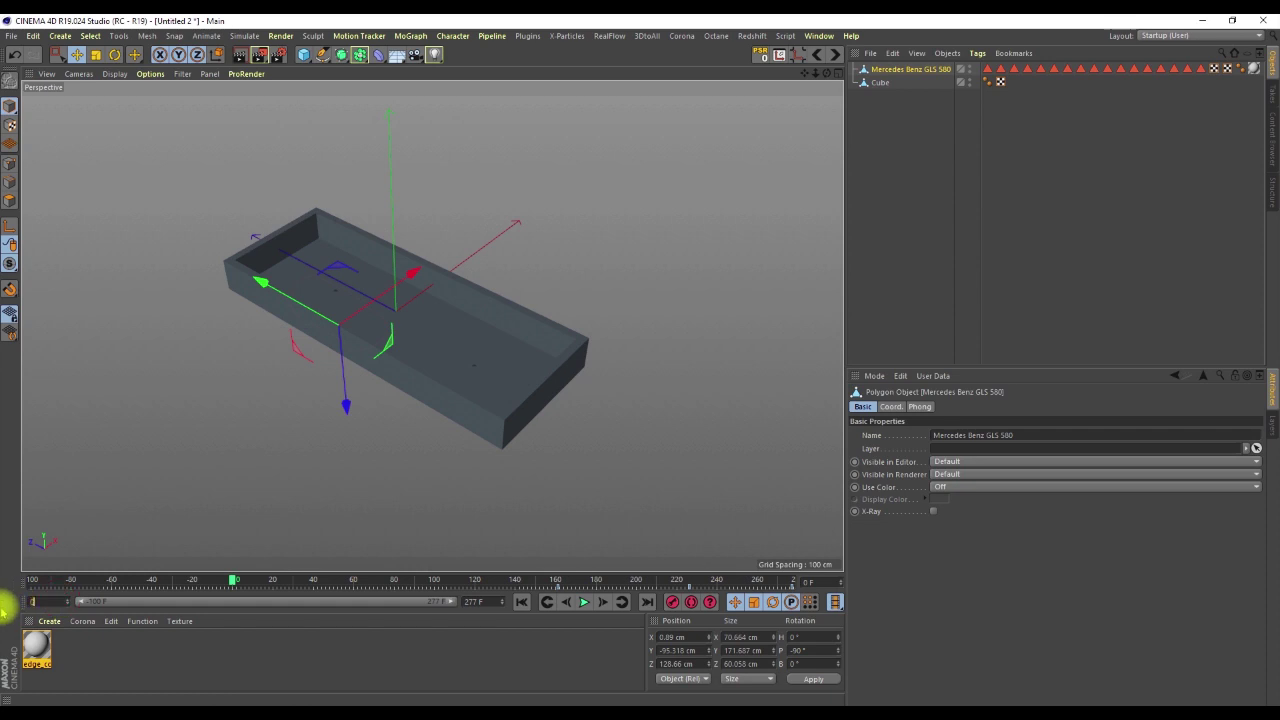
pyautogui.press('Return')
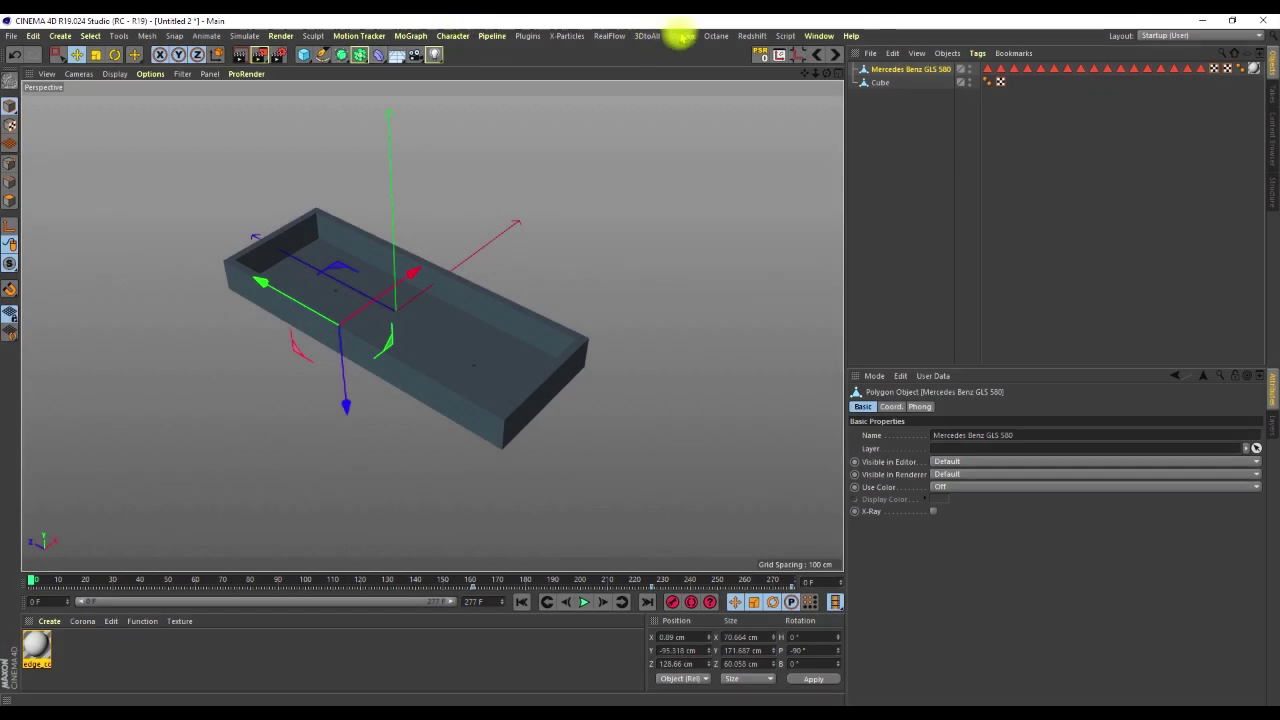
# Step: Add a RealFlow Circle emitter above the tray and show its emission settings
pyautogui.click(605, 36)
pyautogui.moveTo(640, 69)
pyautogui.click(718, 73)
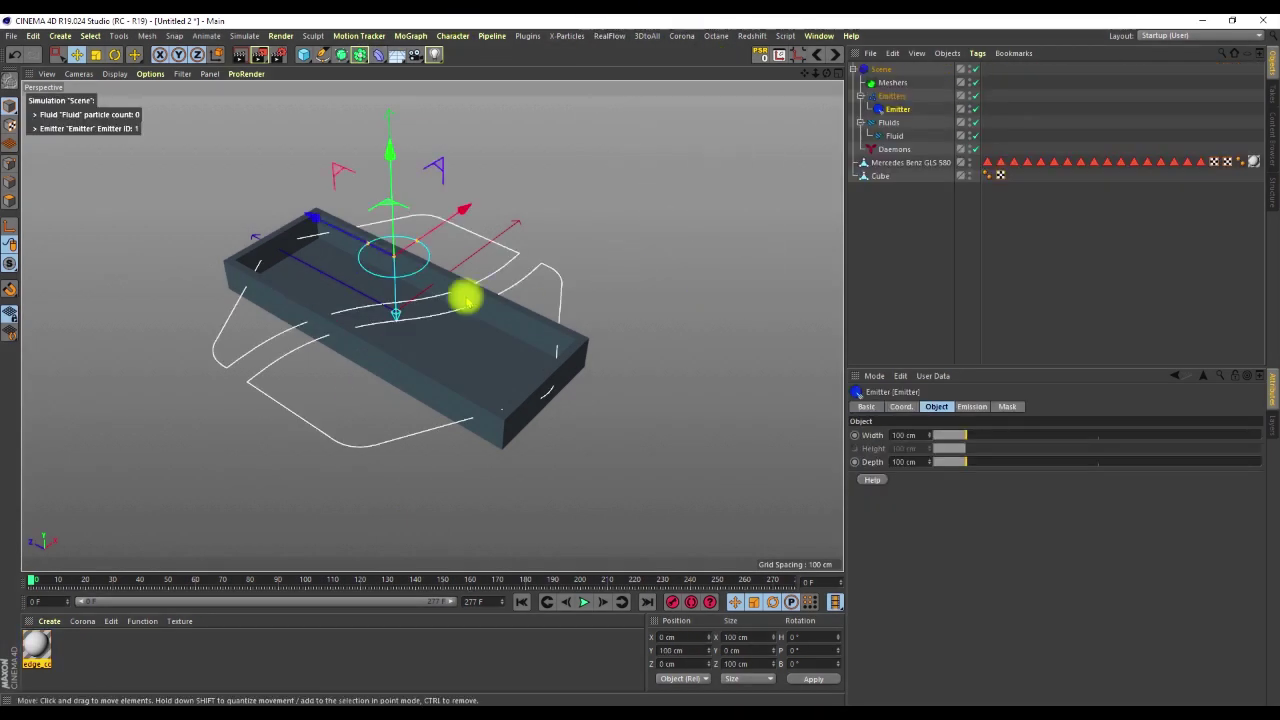
pyautogui.keyDown('alt'); pyautogui.moveTo(406, 297); pyautogui.dragTo(790, 371); pyautogui.keyUp('alt')
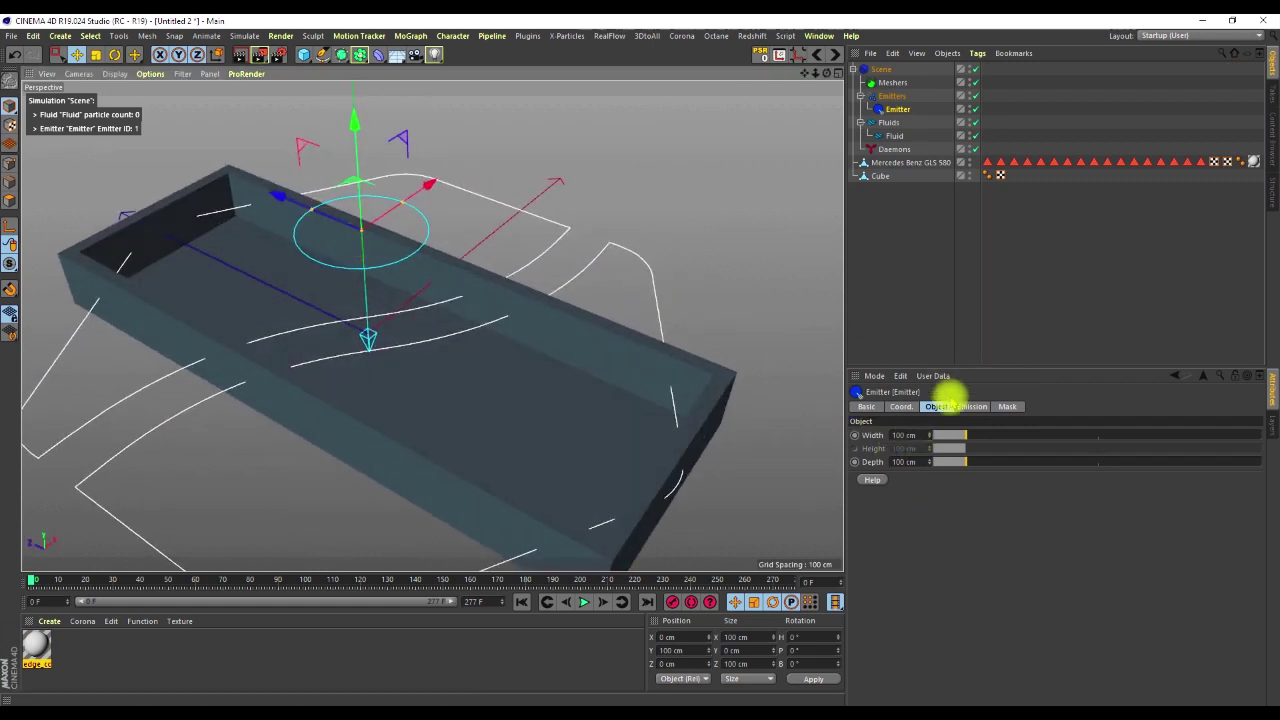
pyautogui.click(972, 406)
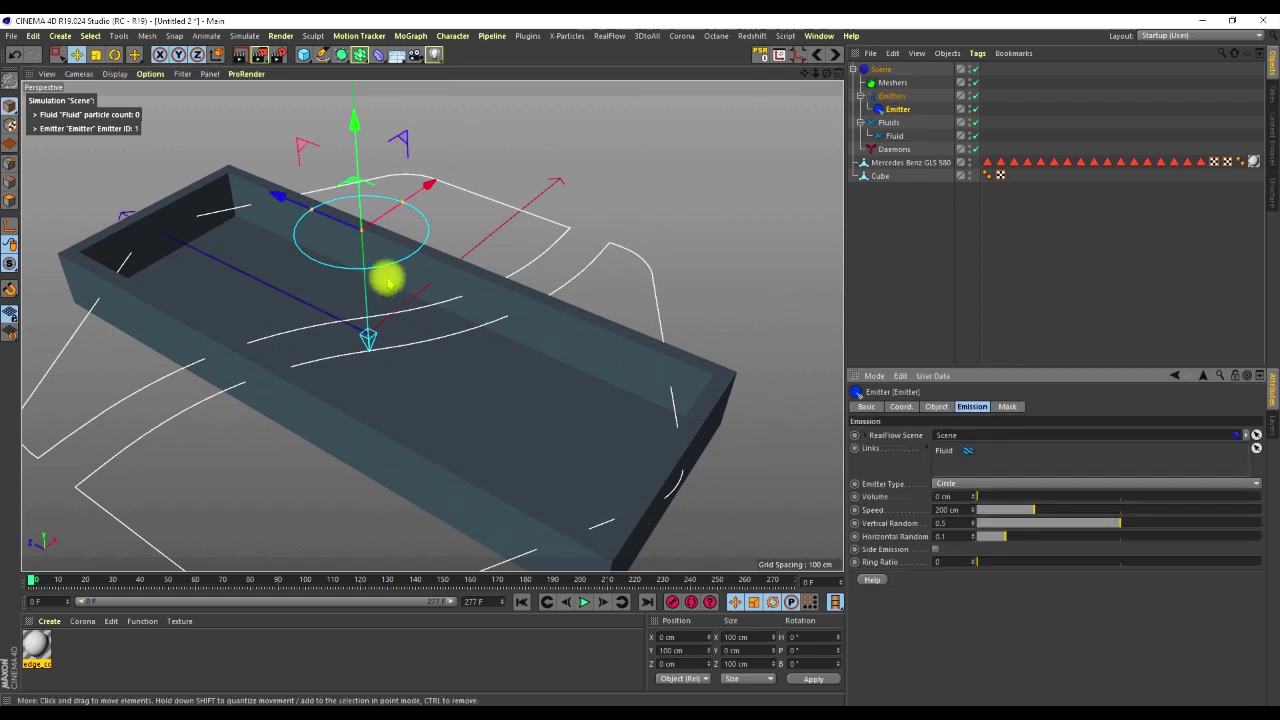
pyautogui.scroll(-4, 388, 283)
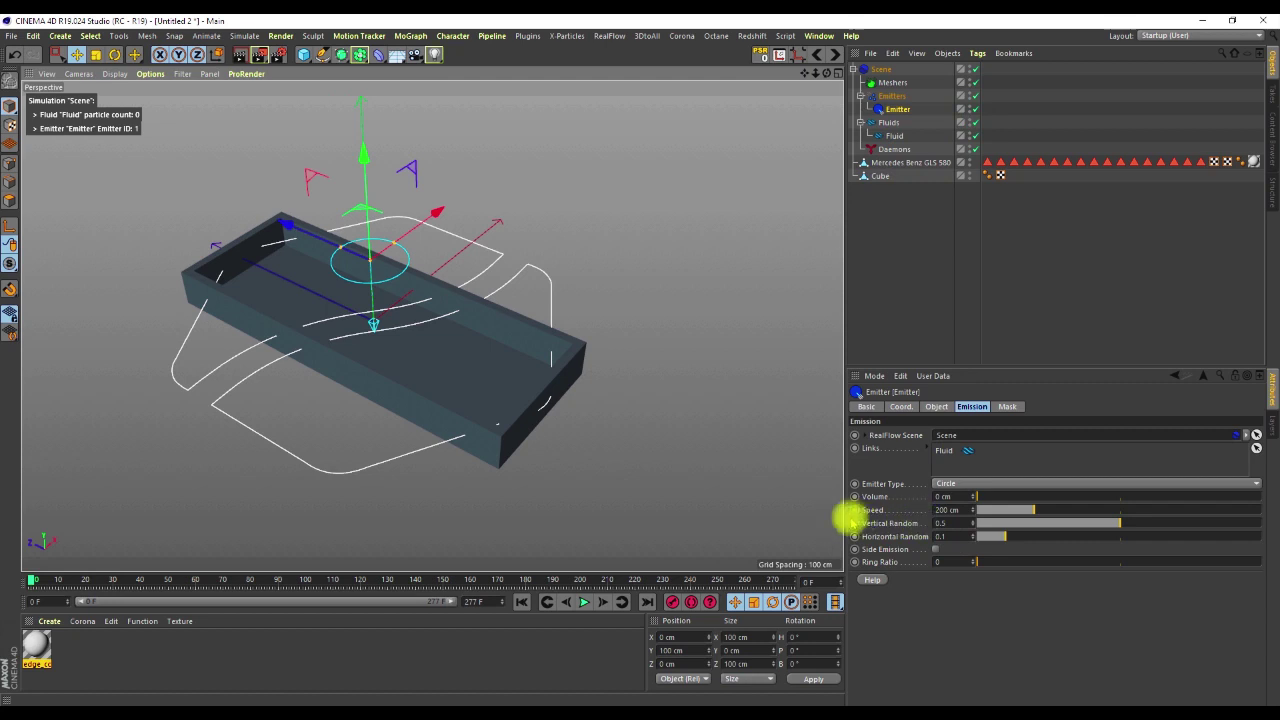
# Step: Run the fluid simulation to frame 29, stop it and examine the falling particles and the tray from the side
pyautogui.click(585, 601)
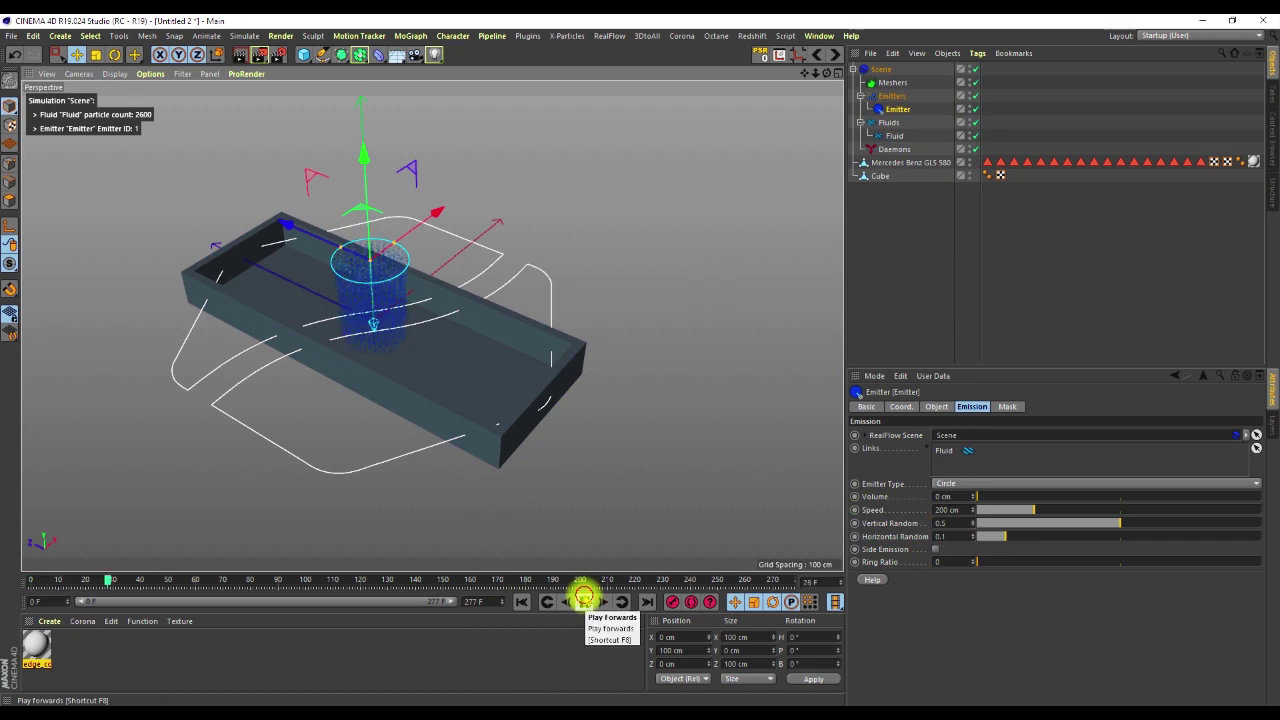
pyautogui.click(585, 601)
pyautogui.keyDown('alt'); pyautogui.moveTo(363, 357); pyautogui.dragTo(454, 267); pyautogui.keyUp('alt')
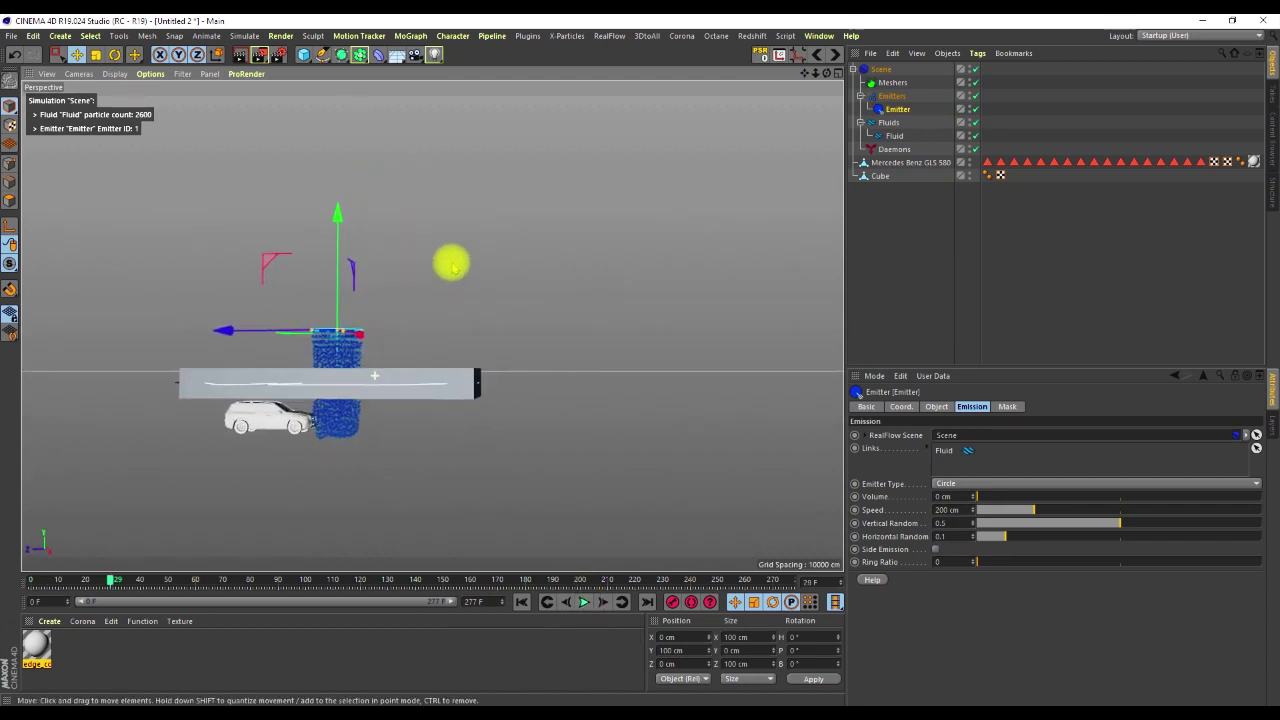
pyautogui.keyDown('alt'); pyautogui.moveTo(296, 376); pyautogui.dragTo(222, 413, button='right'); pyautogui.keyUp('alt')
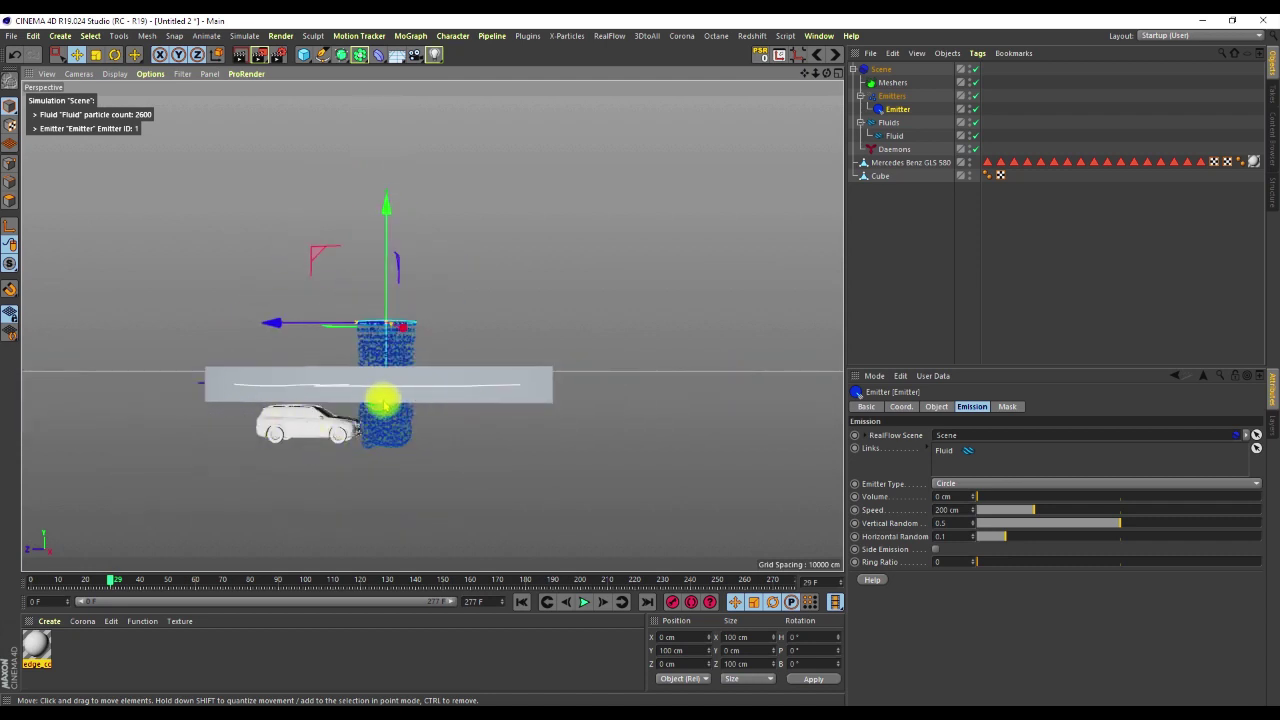
pyautogui.keyDown('alt'); pyautogui.moveTo(424, 390); pyautogui.dragTo(684, 263); pyautogui.keyUp('alt')
# Step: Detach the RealFlow Daemons list as a floating palette and add a k Volume daemon to the scene
pyautogui.click(609, 36)
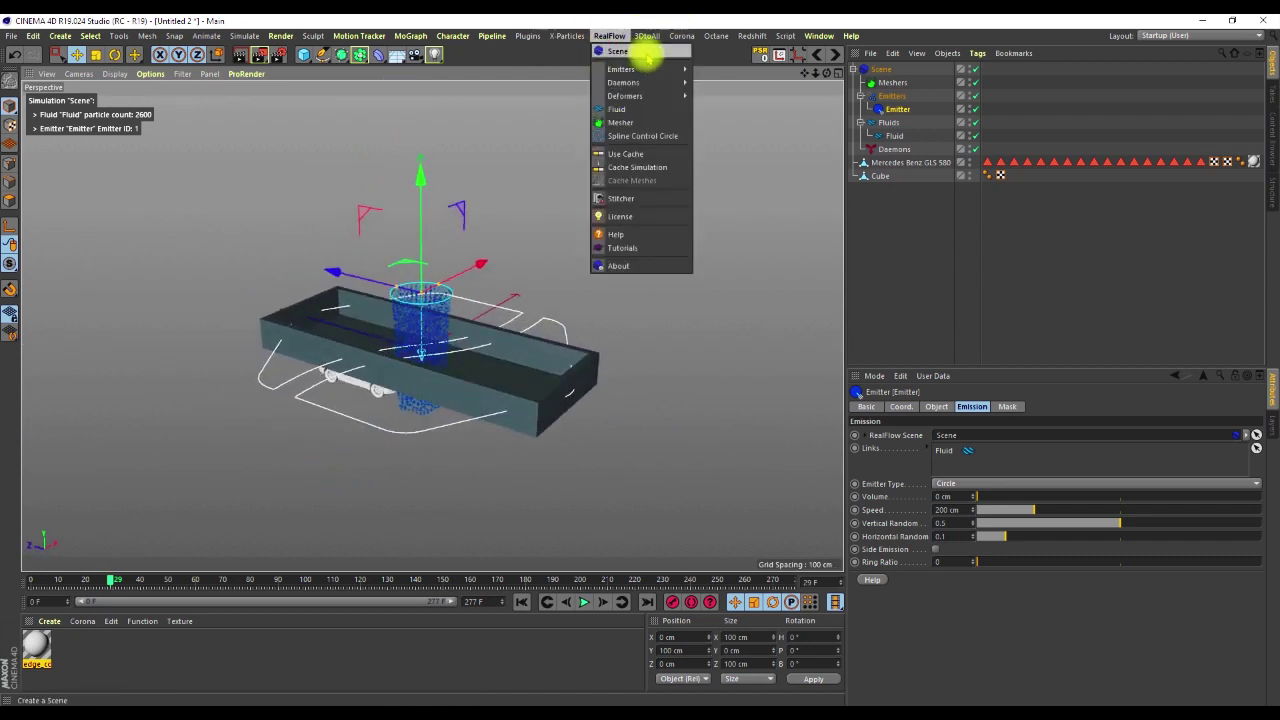
pyautogui.moveTo(640, 95)
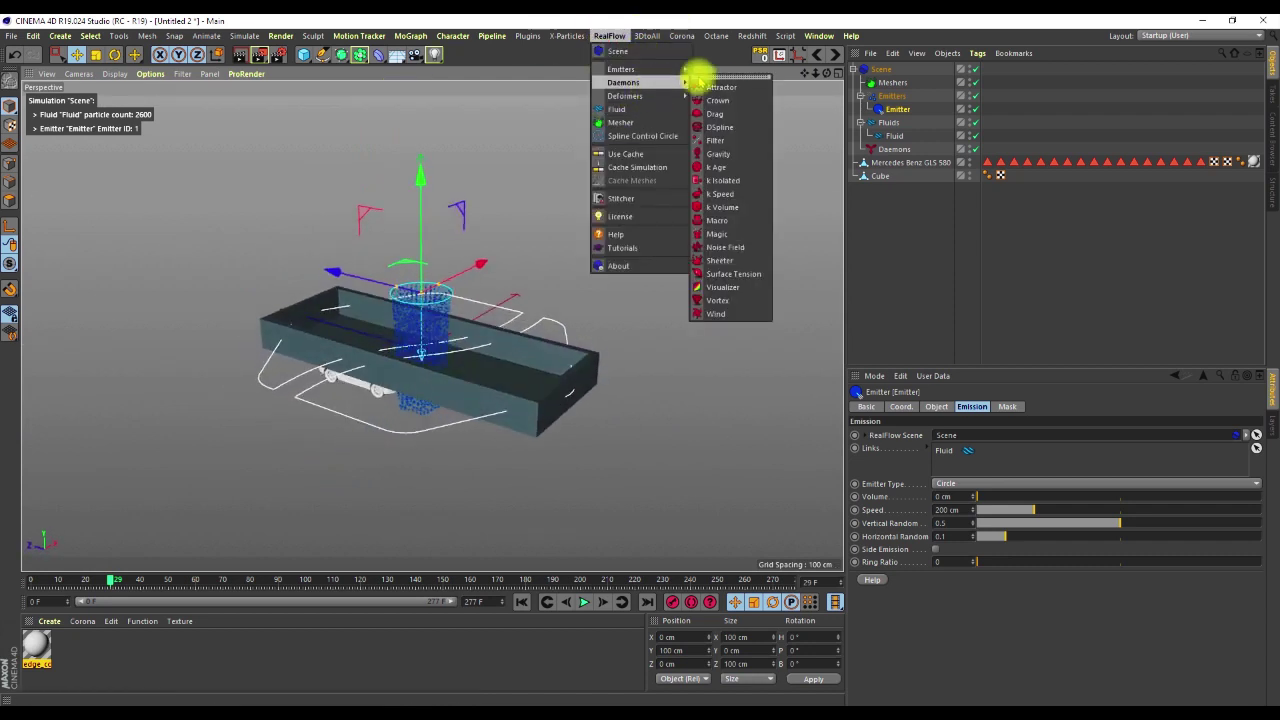
pyautogui.click(698, 78)
pyautogui.moveTo(708, 65); pyautogui.dragTo(56, 186)
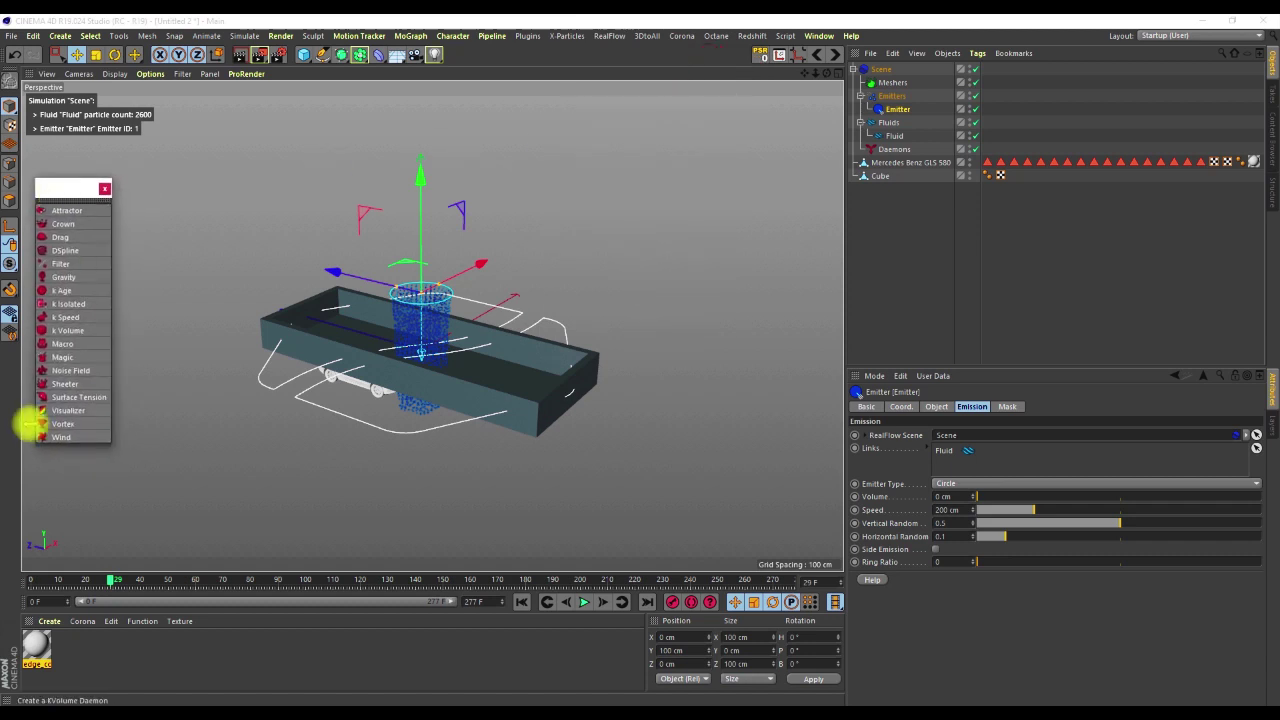
pyautogui.click(62, 330)
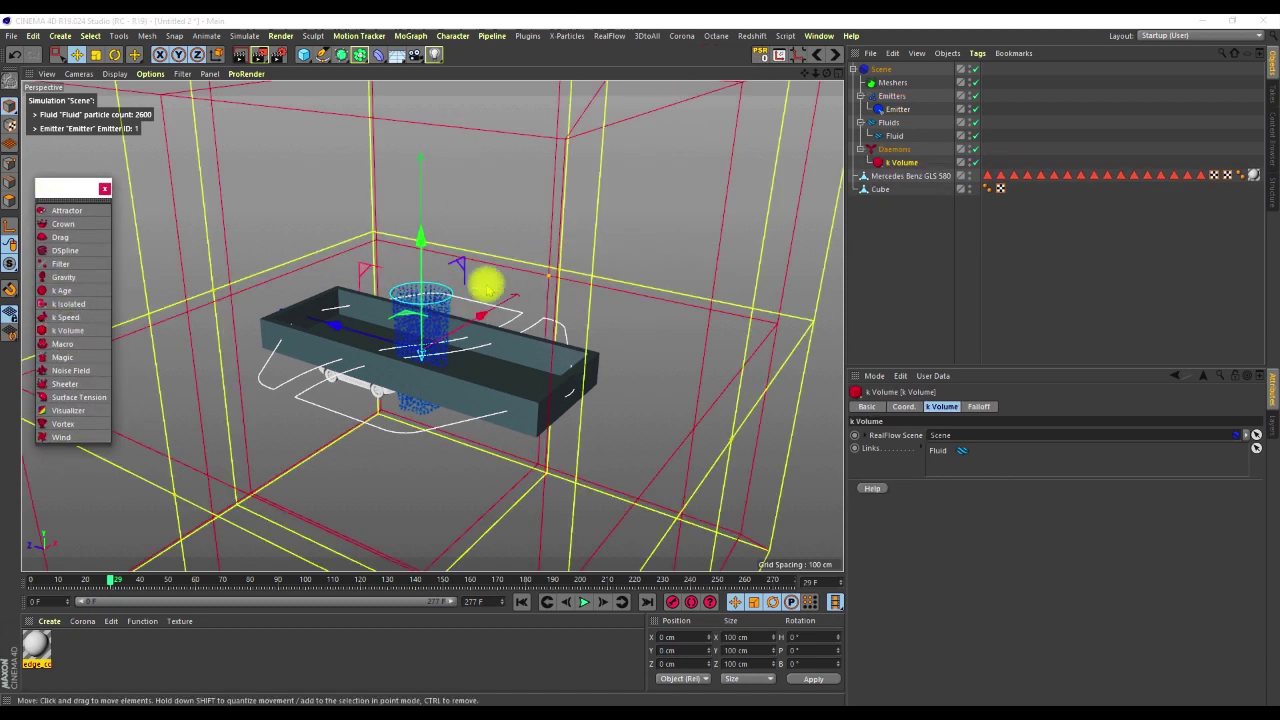
# Step: In the front view, narrow the k Volume box to roughly the width of the tray
pyautogui.scroll(-5, 500, 280)
pyautogui.keyDown('alt'); pyautogui.moveTo(560, 297); pyautogui.dragTo(493, 328); pyautogui.keyUp('alt')
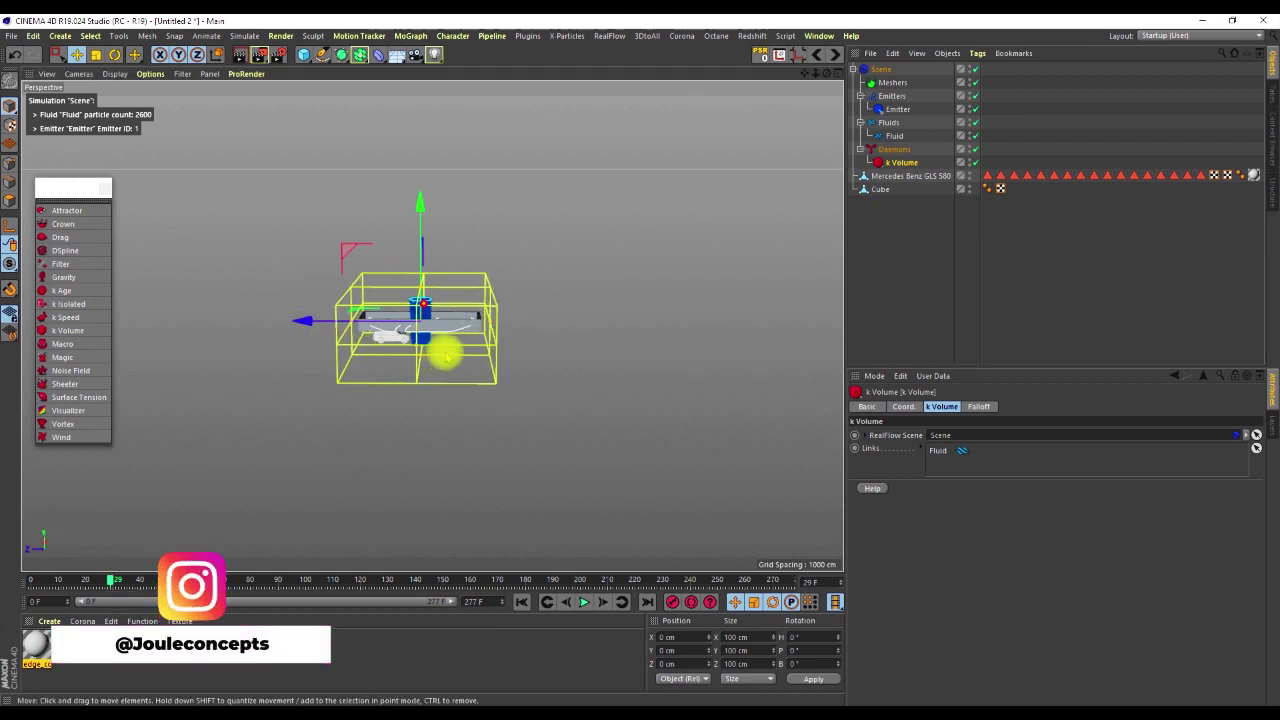
pyautogui.press('F4')
pyautogui.scroll(-3, 466, 314)
pyautogui.scroll(4, 506, 314)
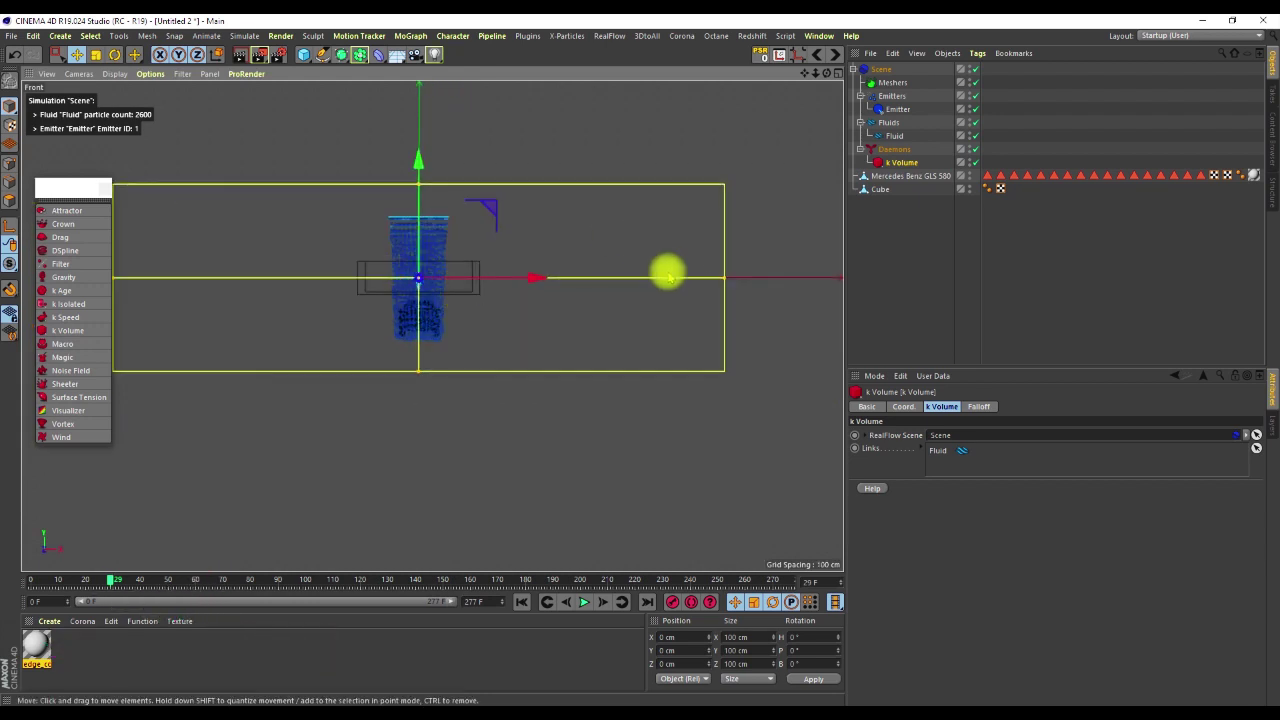
pyautogui.moveTo(726, 274); pyautogui.dragTo(484, 288)
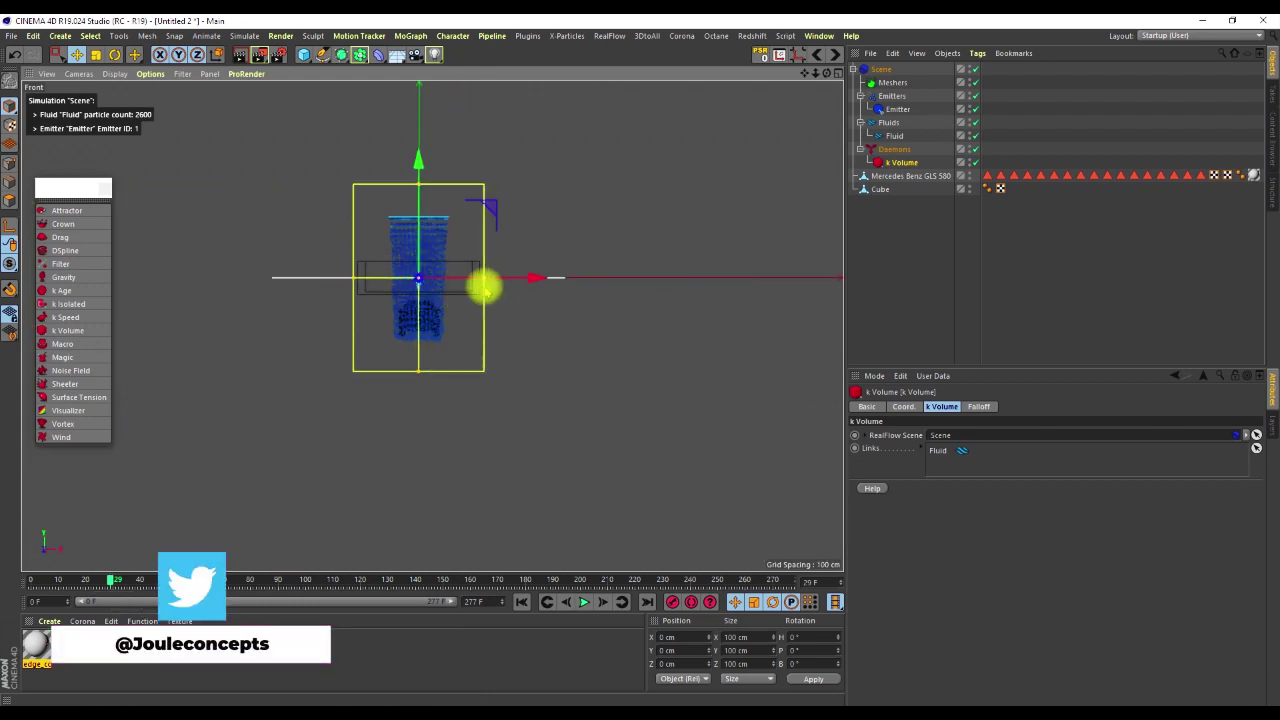
# Step: Raise the k Volume box to about Y 45 cm so its base sits just below the tray, and trim its width slightly
pyautogui.scroll(2, 400, 251)
pyautogui.moveTo(431, 123)
pyautogui.mouseDown()
pyautogui.moveTo(422, 187)
pyautogui.moveTo(431, 108)
pyautogui.mouseUp()
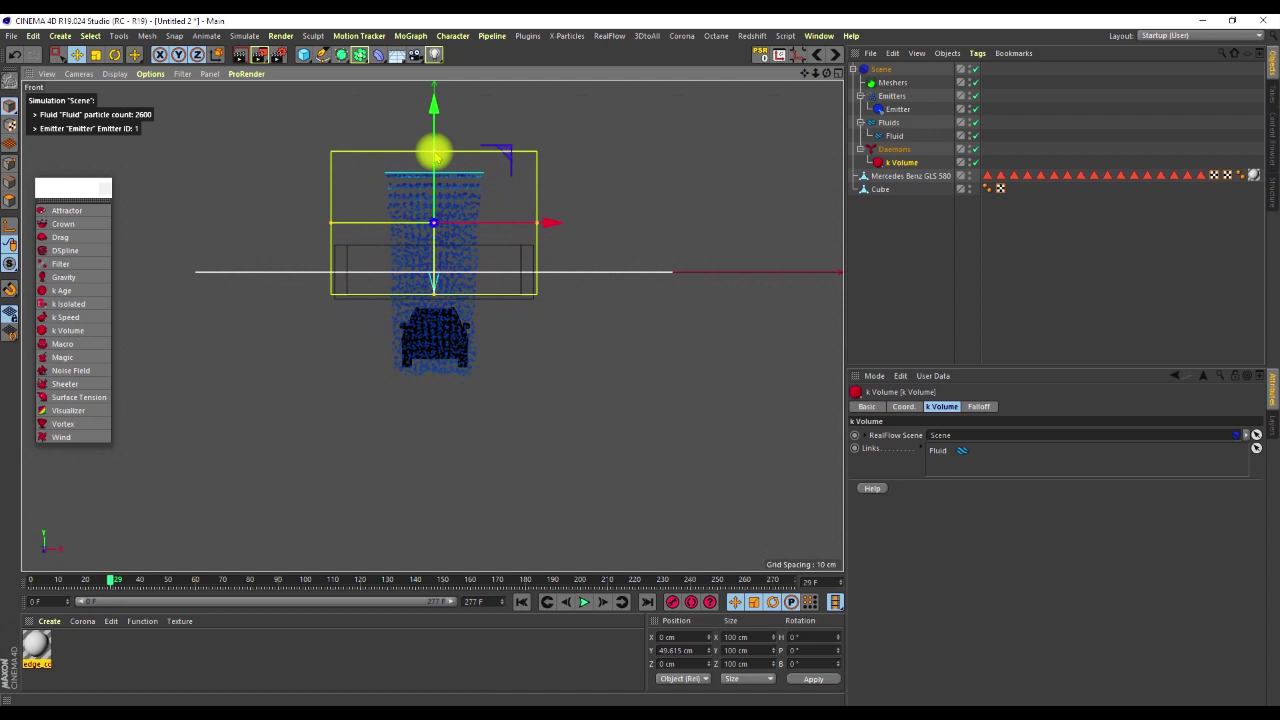
pyautogui.scroll(2, 423, 186)
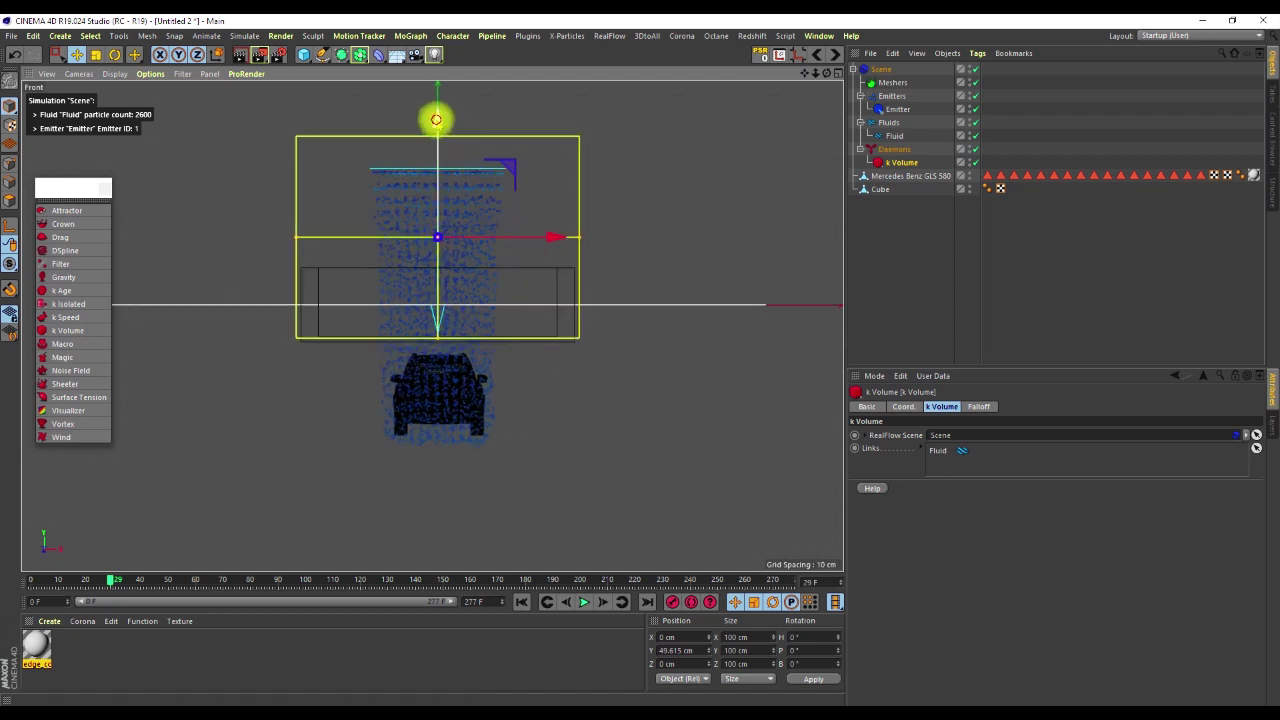
pyautogui.moveTo(436, 119); pyautogui.dragTo(437, 126)
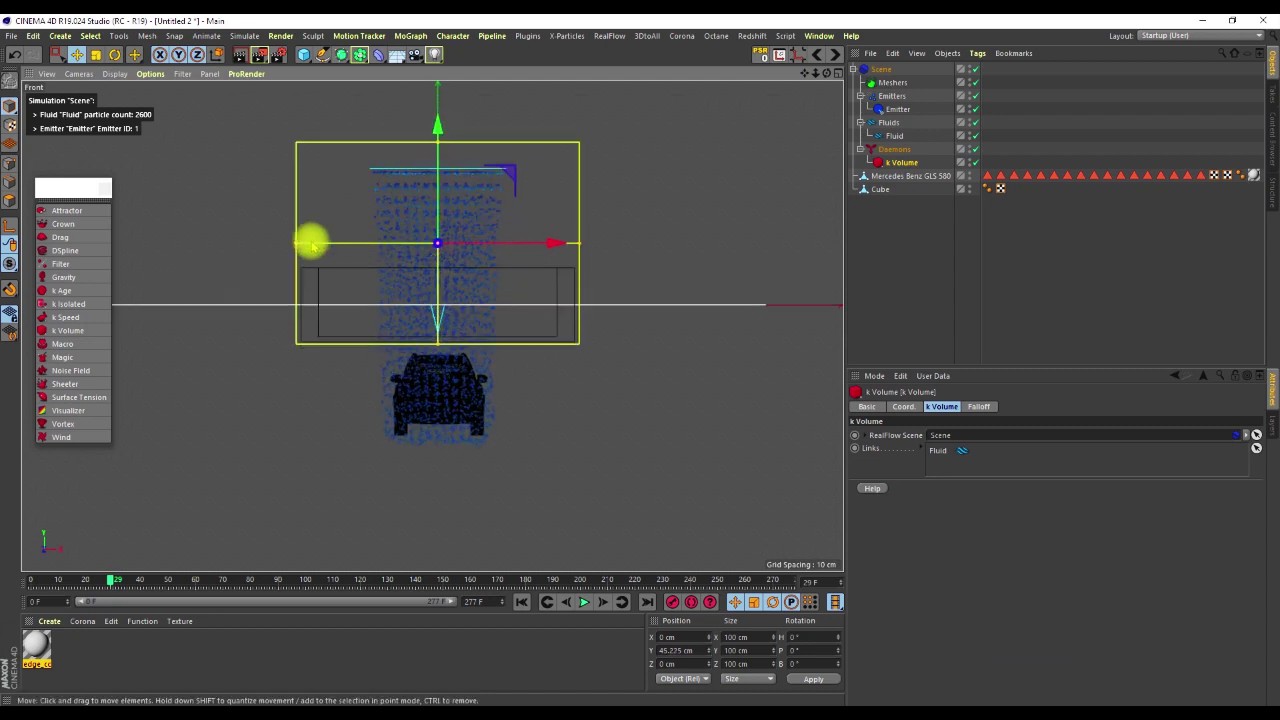
pyautogui.moveTo(295, 243); pyautogui.dragTo(300, 243)
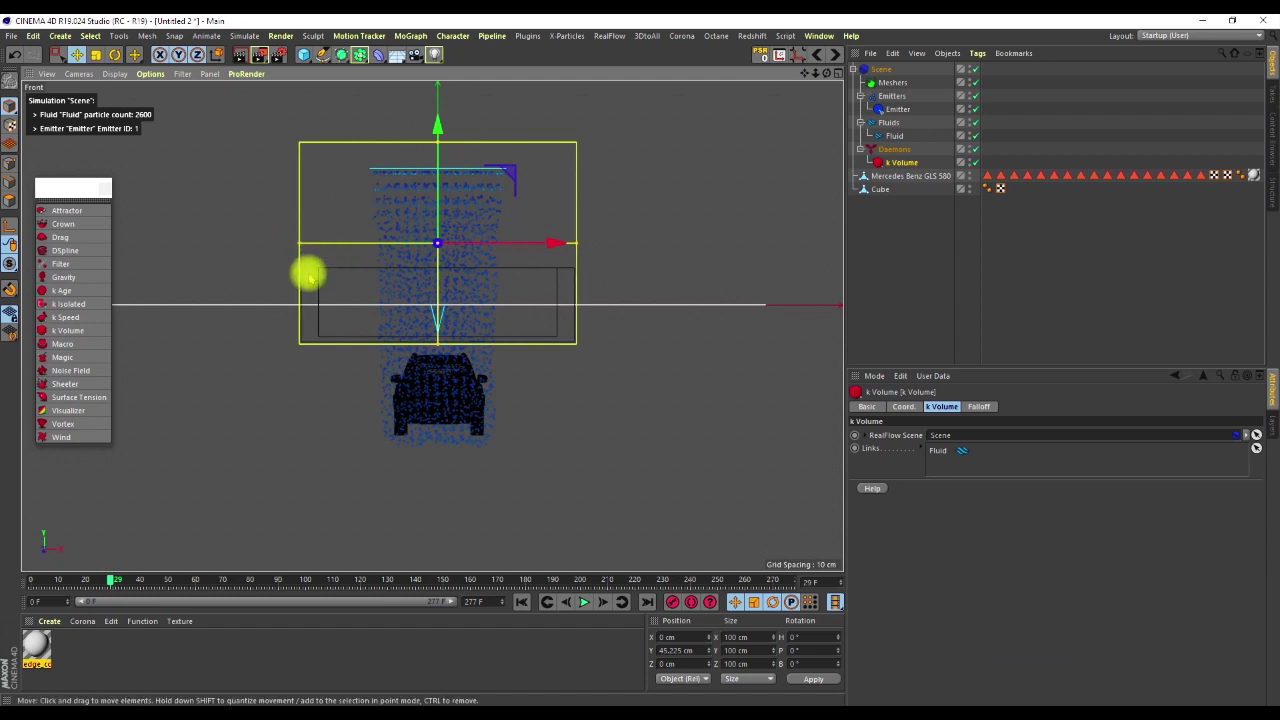
# Step: In the right view, shorten the k Volume box to the tray's length, return to the perspective view and deselect it
pyautogui.press('F3')
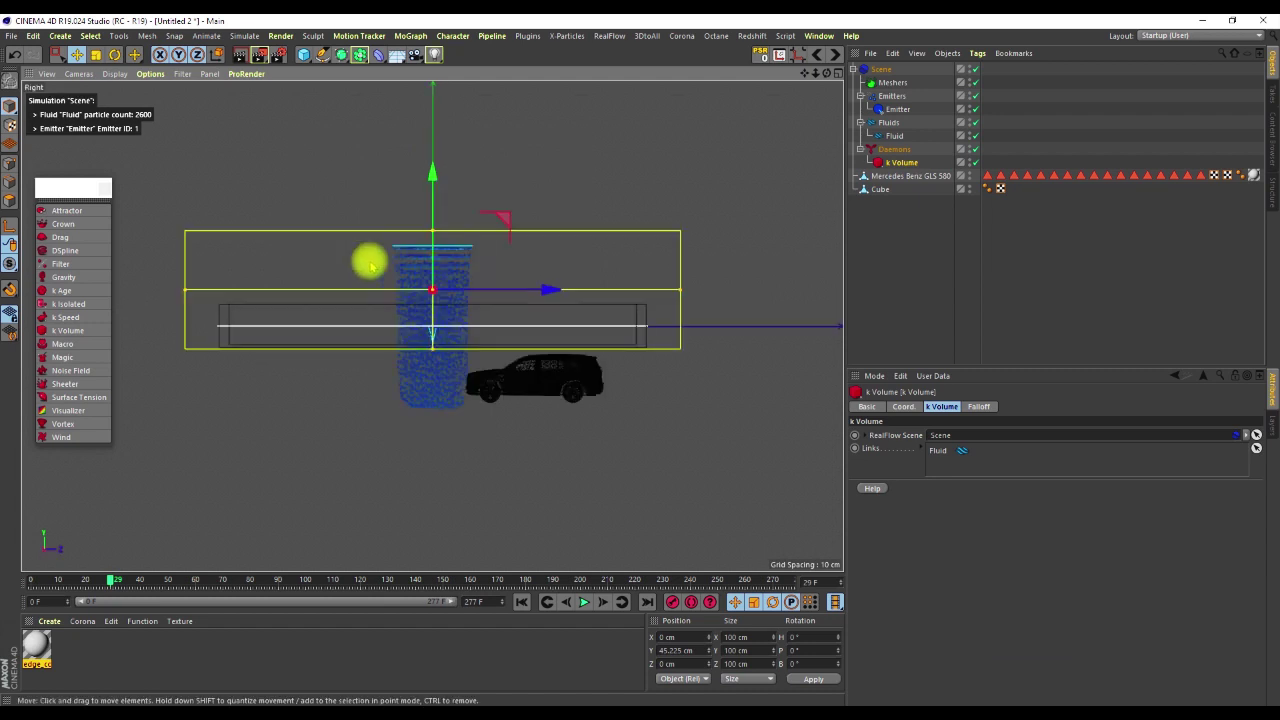
pyautogui.moveTo(679, 289); pyautogui.dragTo(645, 292)
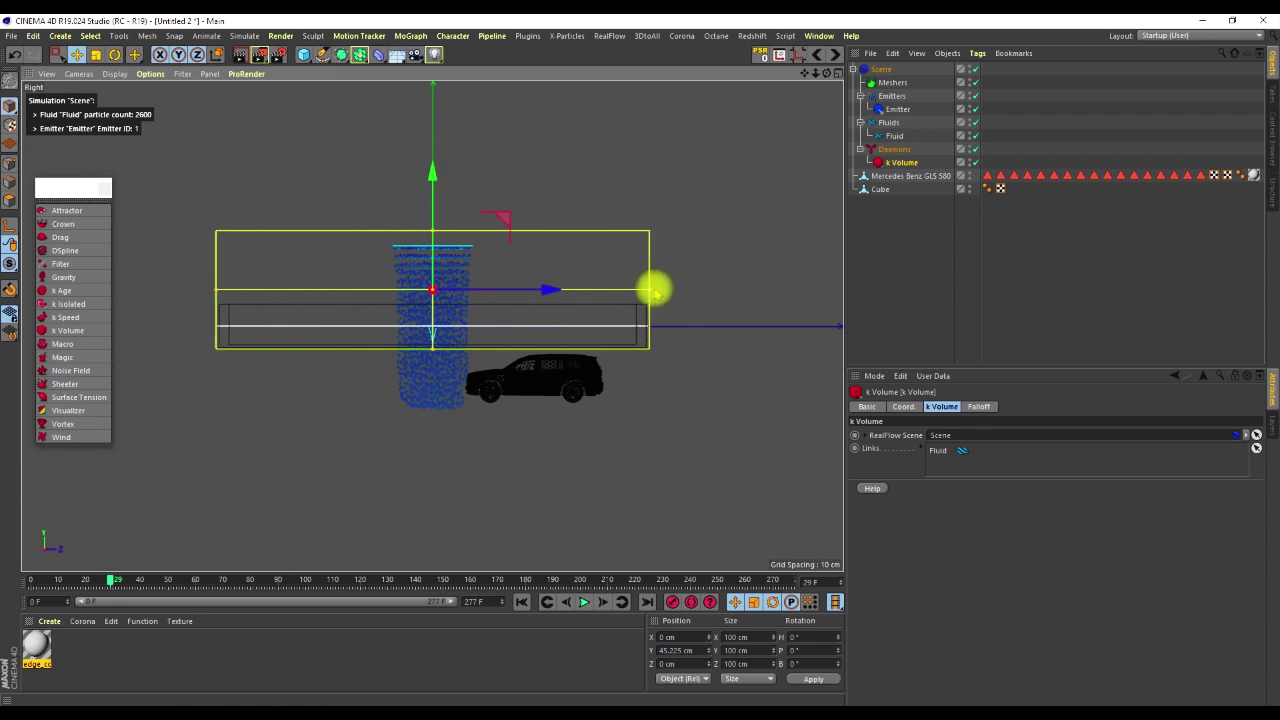
pyautogui.press('F1')
pyautogui.keyDown('alt'); pyautogui.moveTo(428, 306); pyautogui.dragTo(343, 267); pyautogui.keyUp('alt')
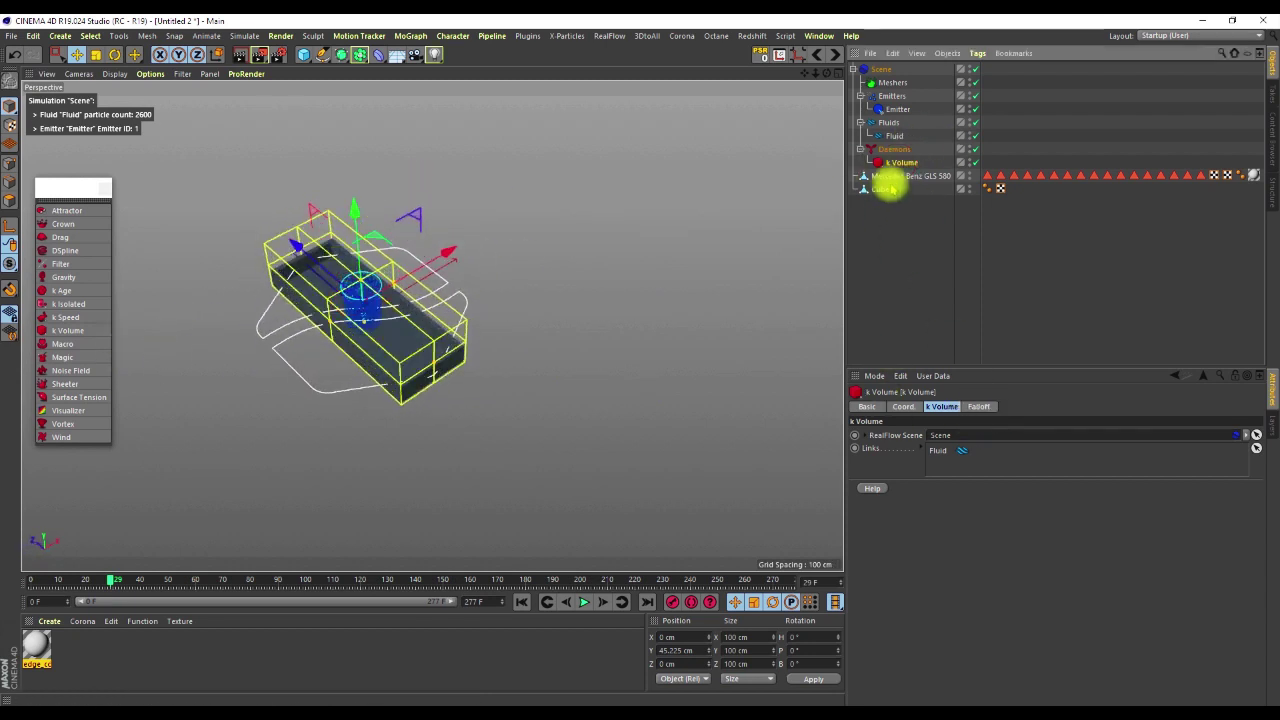
pyautogui.click(1046, 137)
pyautogui.keyDown('alt'); pyautogui.moveTo(477, 323); pyautogui.dragTo(377, 330); pyautogui.keyUp('alt')
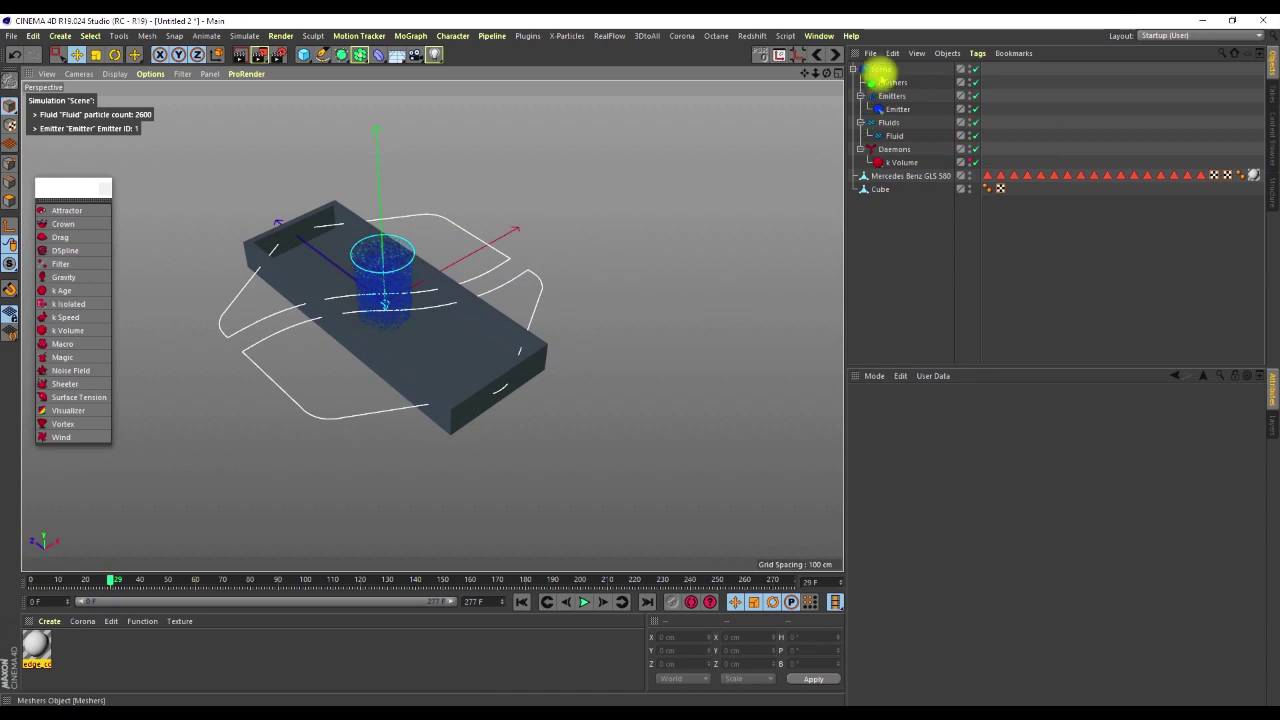
# Step: Turn off Display Icon for the RealFlow Scene object and deselect it
pyautogui.click(882, 70)
pyautogui.click(984, 406)
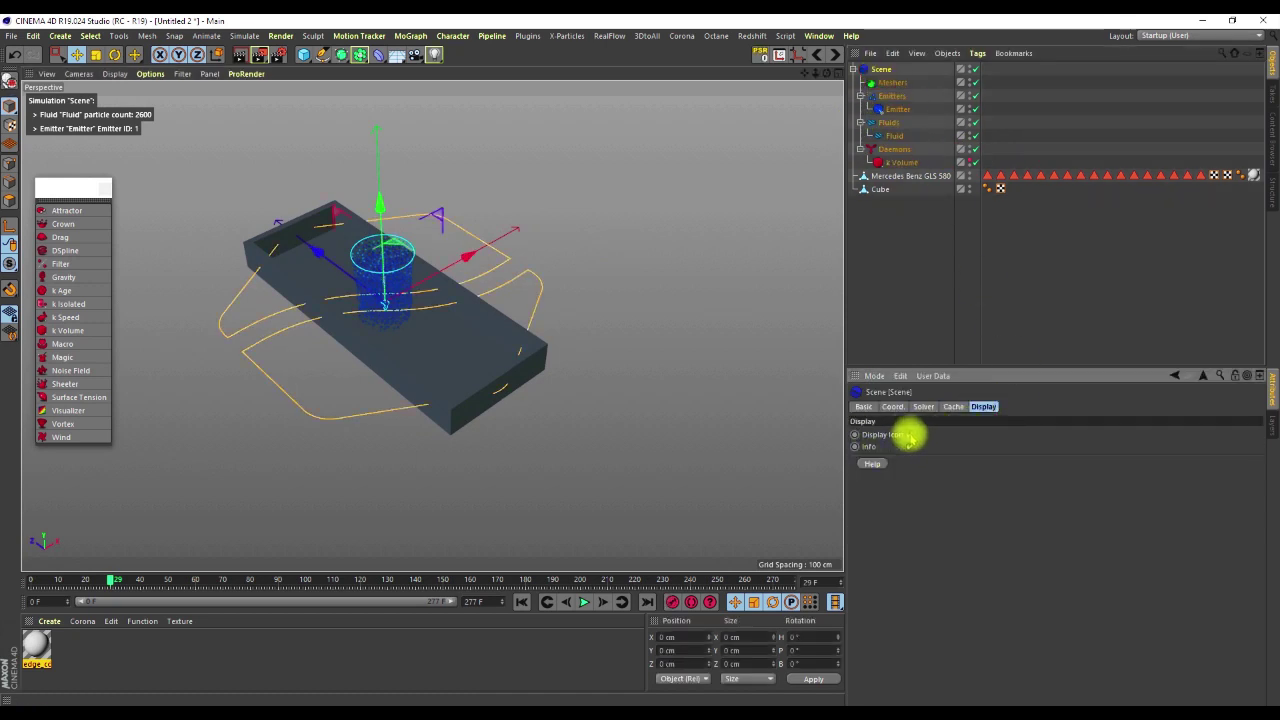
pyautogui.click(910, 435)
pyautogui.keyDown('alt'); pyautogui.moveTo(440, 317); pyautogui.dragTo(497, 380); pyautogui.keyUp('alt')
pyautogui.click(929, 271)
# Step: Play the simulation from the first frame to test the k Volume limits, and rewind to frame 0
pyautogui.click(522, 601)
pyautogui.click(585, 601)
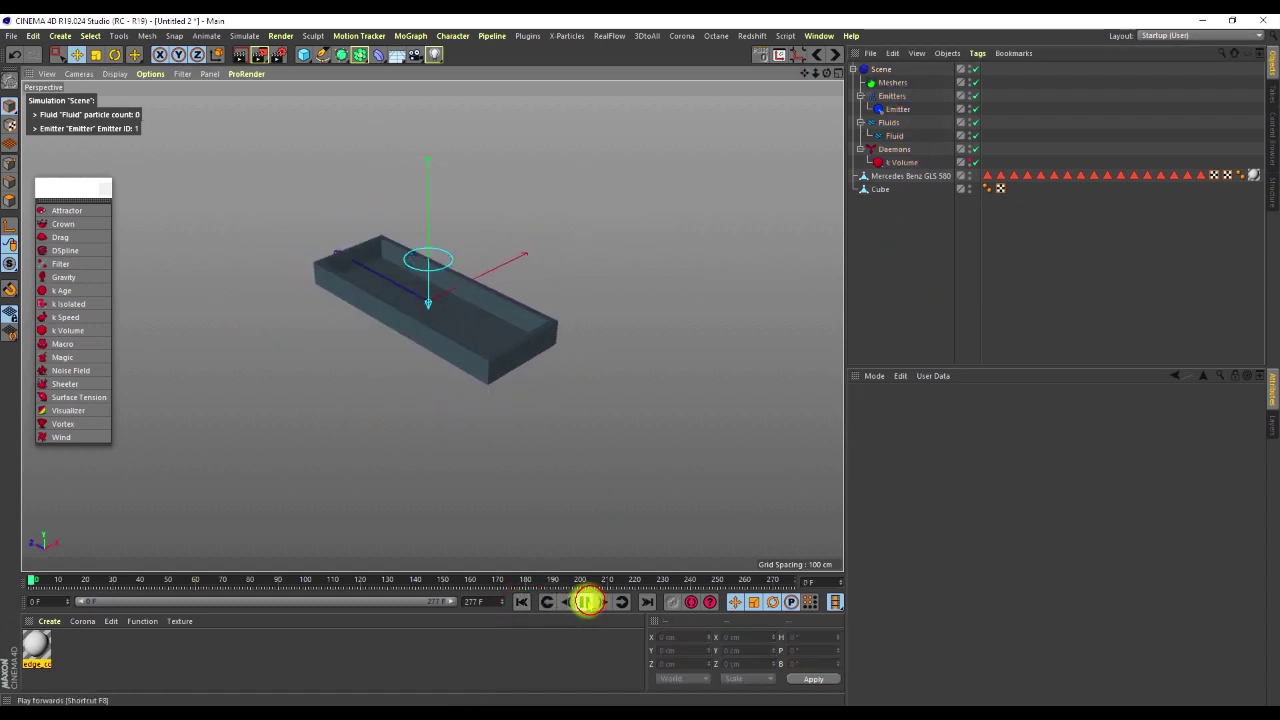
pyautogui.keyDown('alt'); pyautogui.moveTo(434, 329); pyautogui.dragTo(563, 517); pyautogui.keyUp('alt')
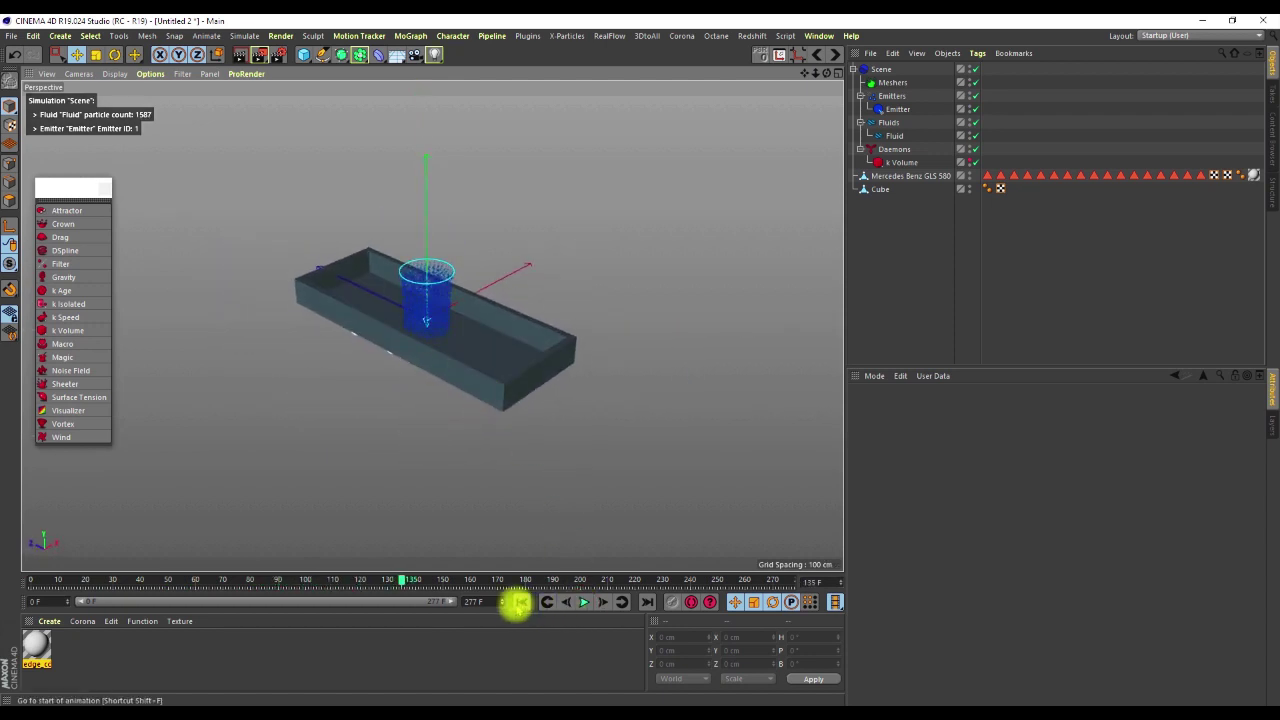
pyautogui.click(517, 601)
# Step: Add a Gravity daemon to the RealFlow scene and play the simulation
pyautogui.scroll(-3, 450, 290)
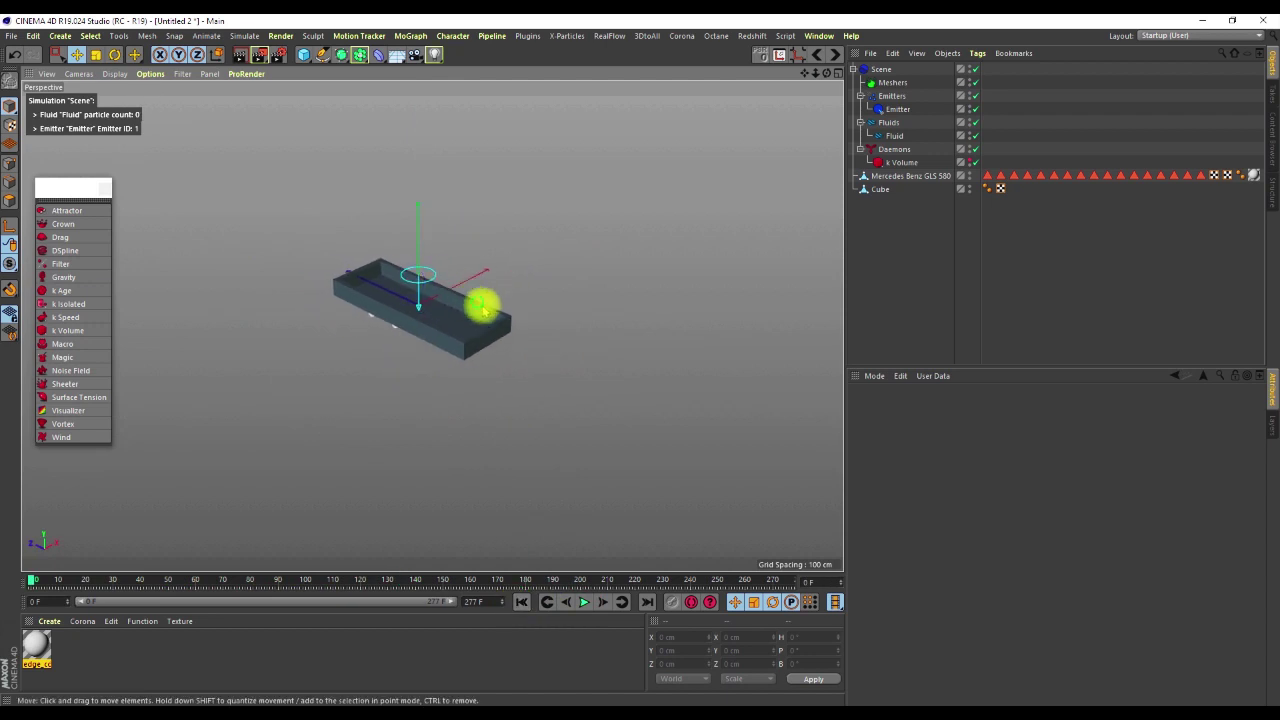
pyautogui.scroll(3, 451, 337)
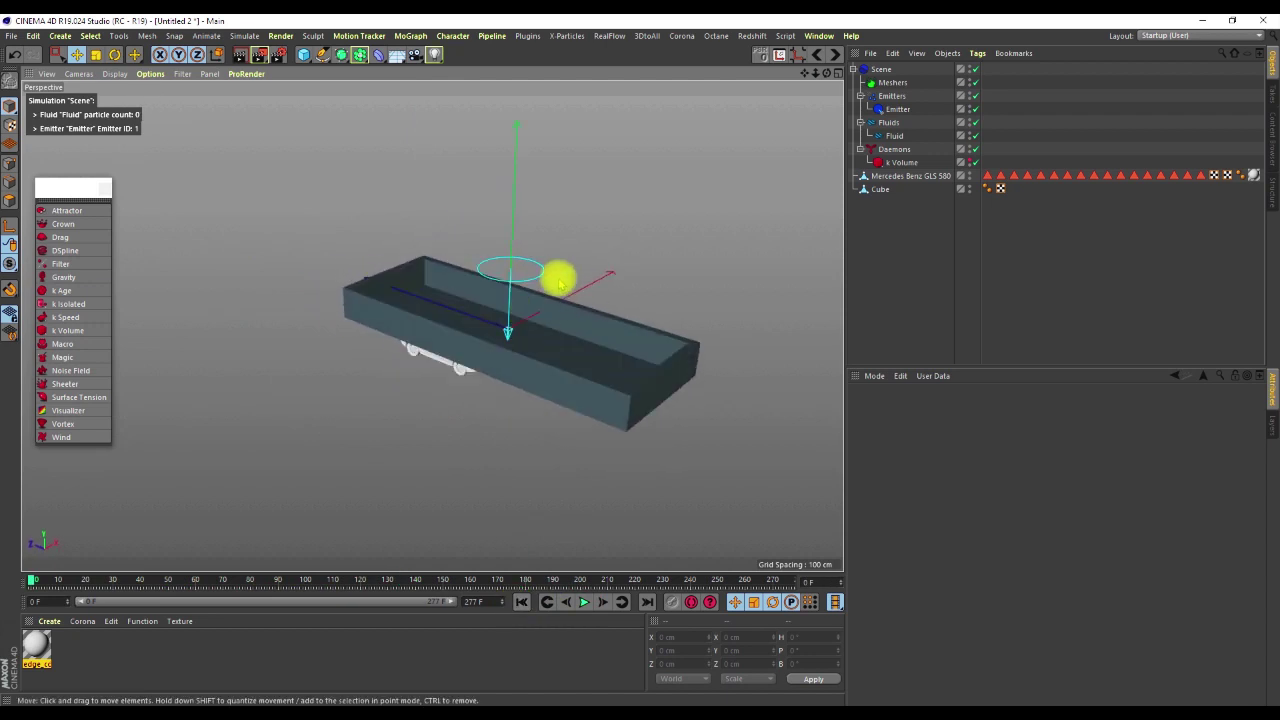
pyautogui.click(62, 277)
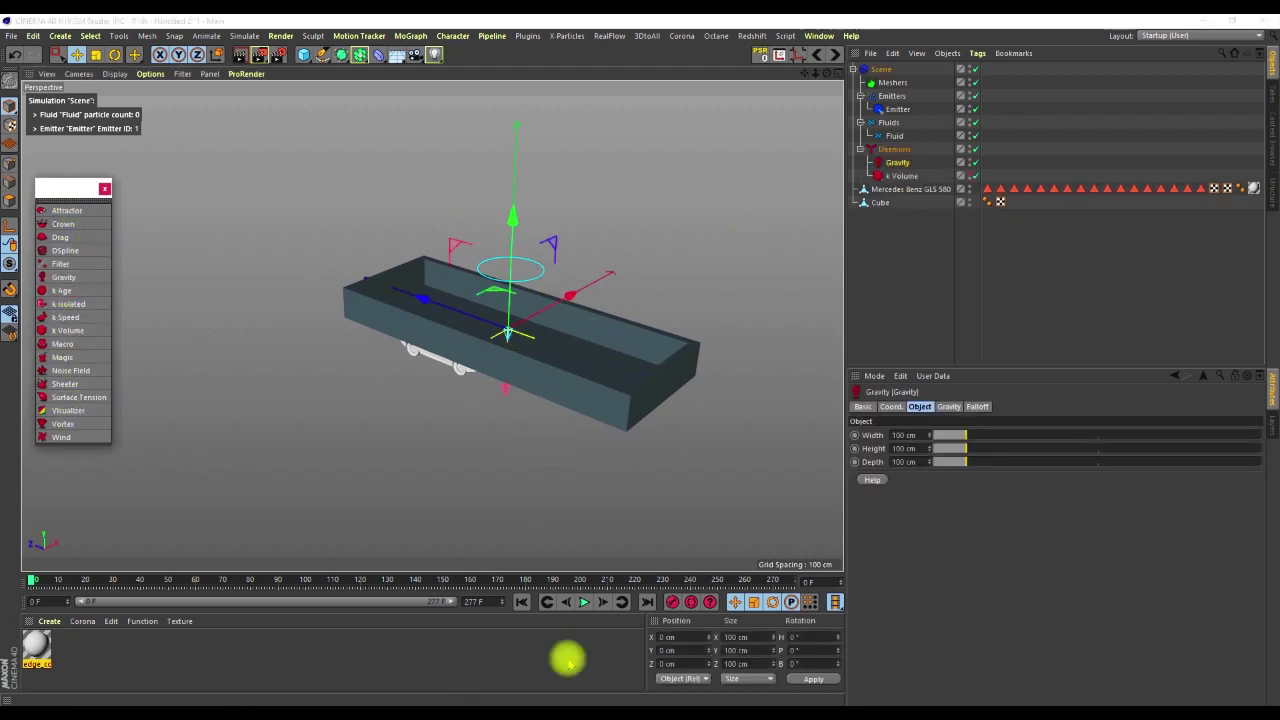
pyautogui.click(585, 602)
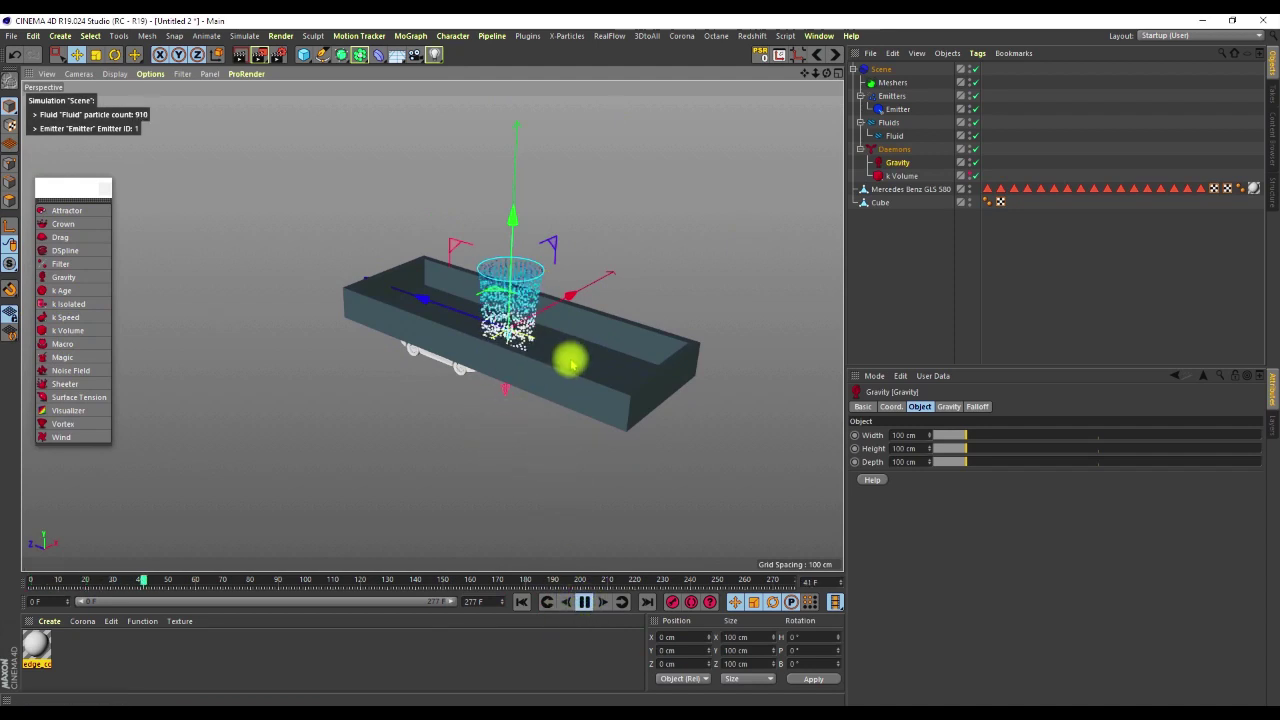
# Step: Stop the gravity test playback and rewind the simulation to frame 0
pyautogui.moveTo(543, 337)
pyautogui.keyDown('alt'); pyautogui.mouseDown()
pyautogui.moveTo(528, 211)
pyautogui.moveTo(540, 340)
pyautogui.mouseUp(); pyautogui.keyUp('alt')
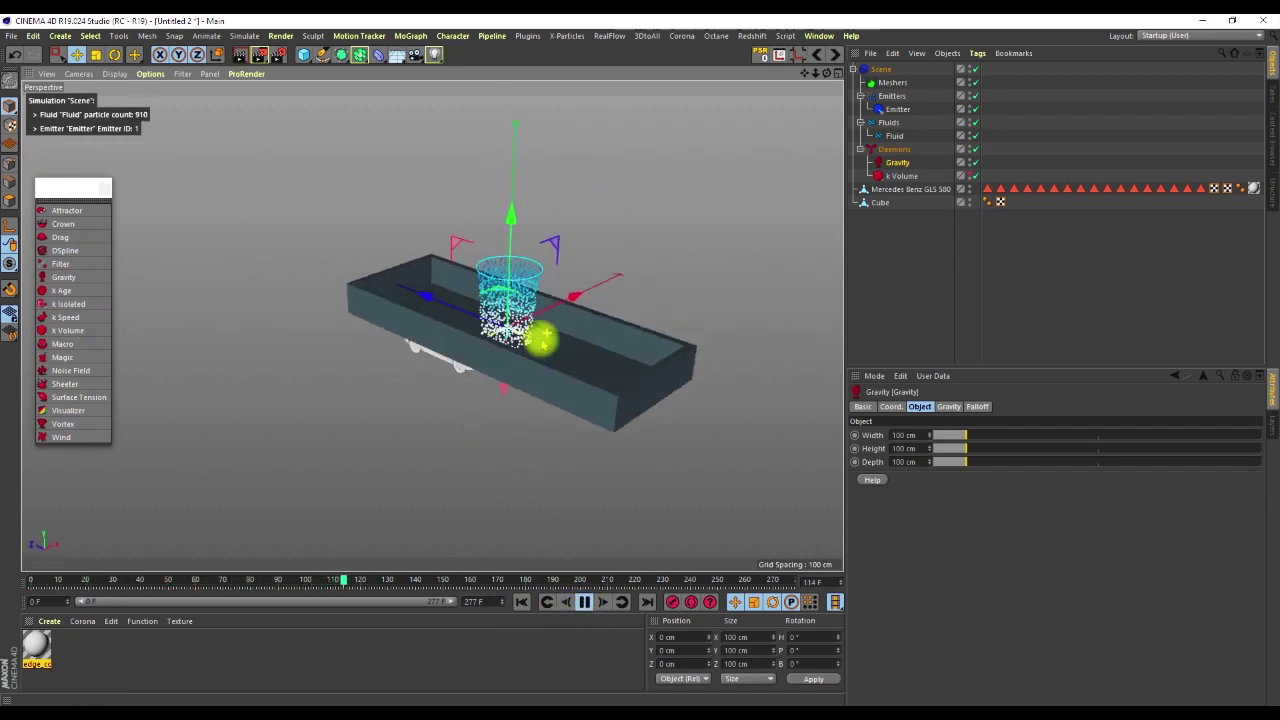
pyautogui.click(584, 602)
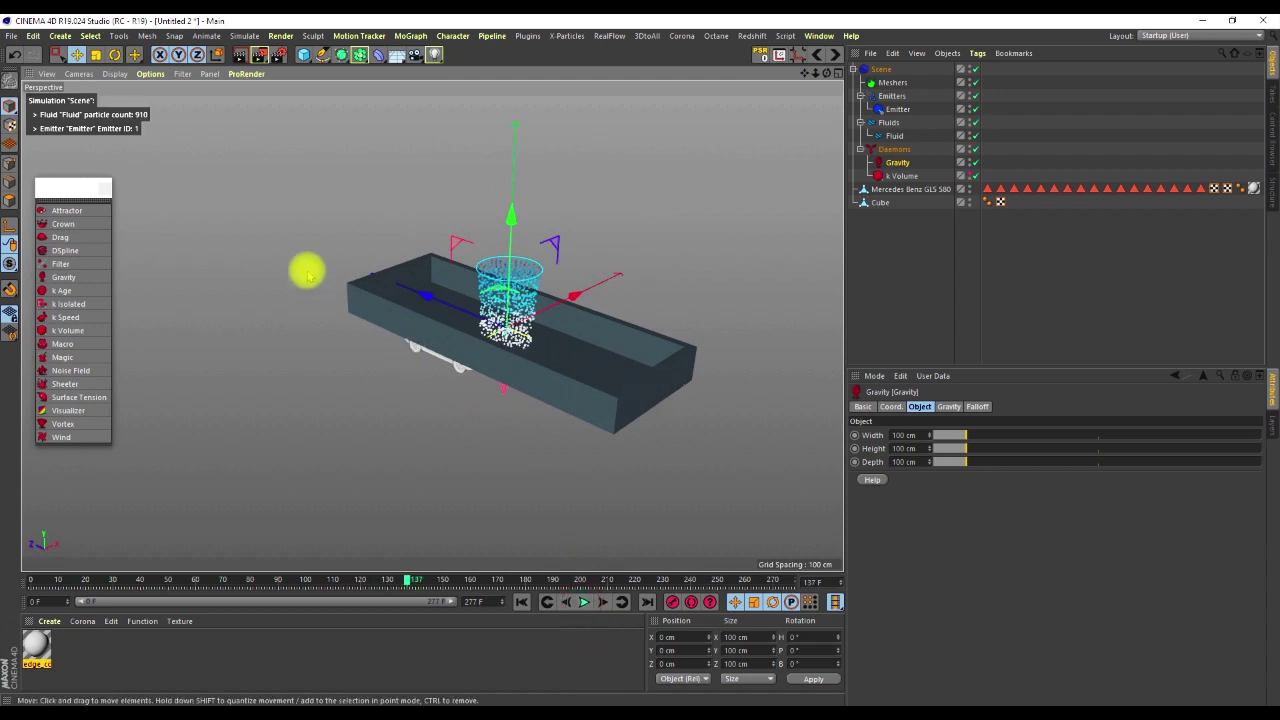
pyautogui.click(522, 602)
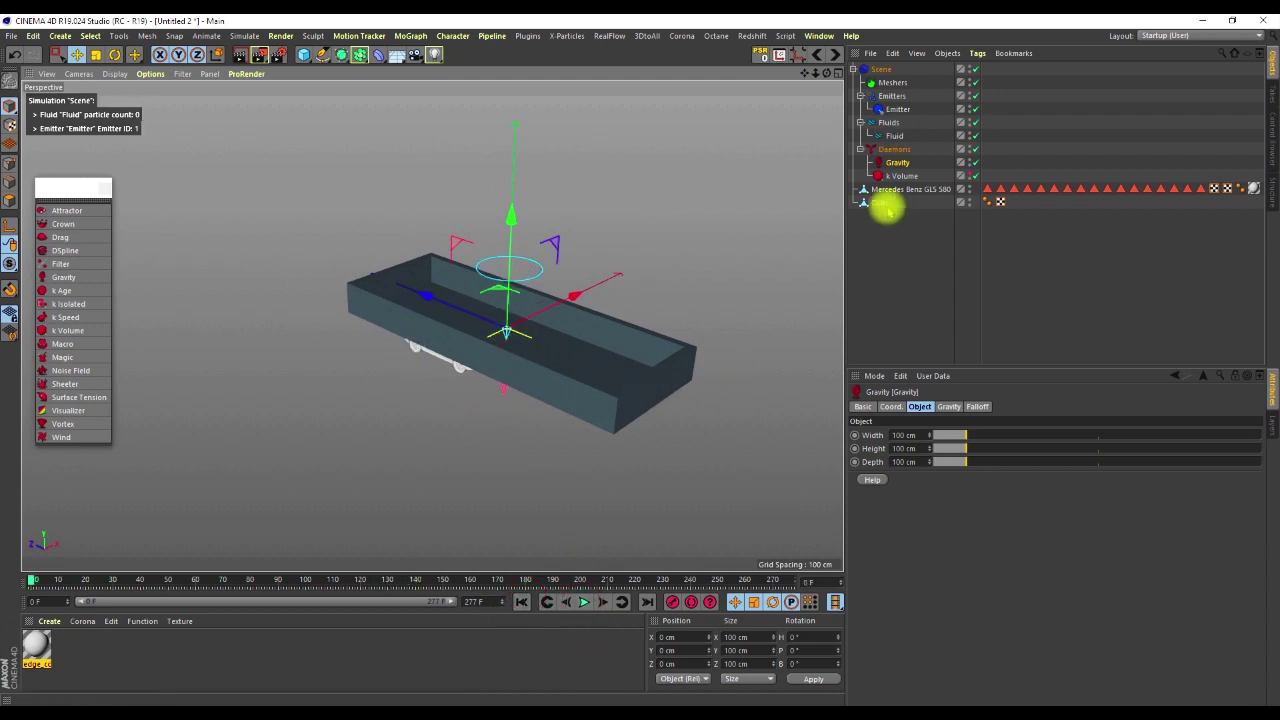
# Step: Add RealFlow Collider and Volume tags to the Cube tray
pyautogui.rightClick(879, 205)
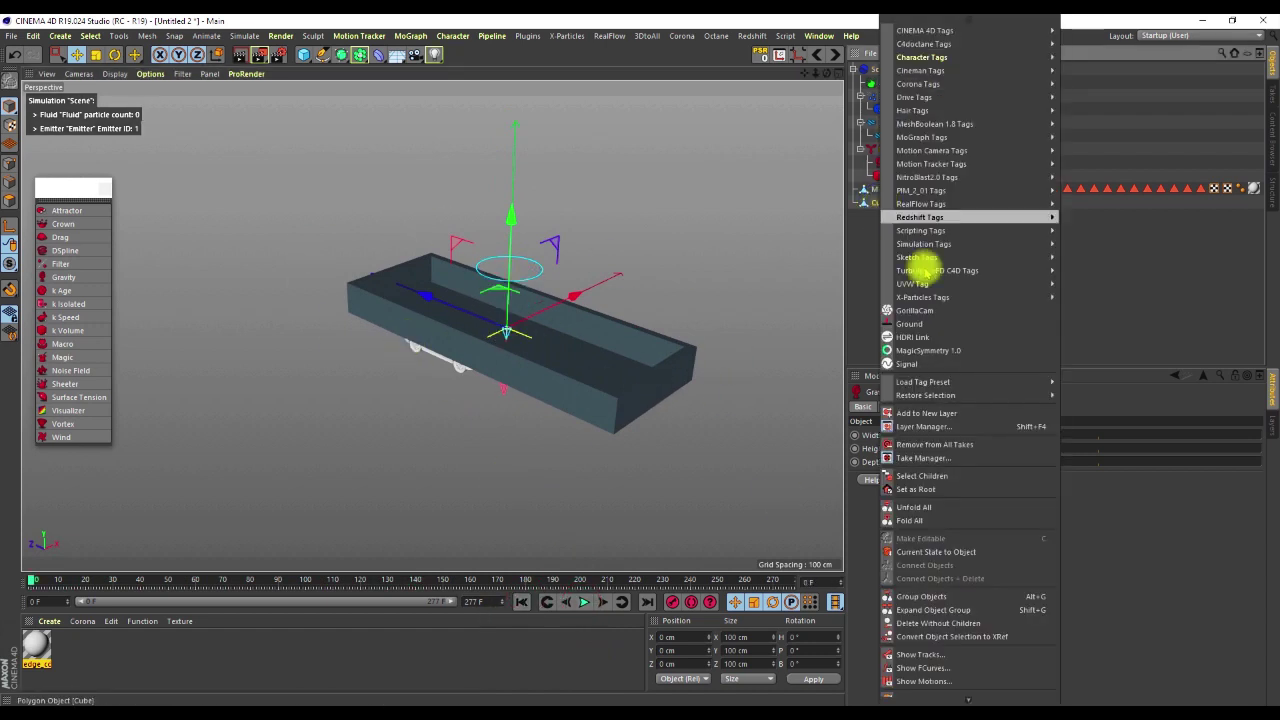
pyautogui.moveTo(928, 203)
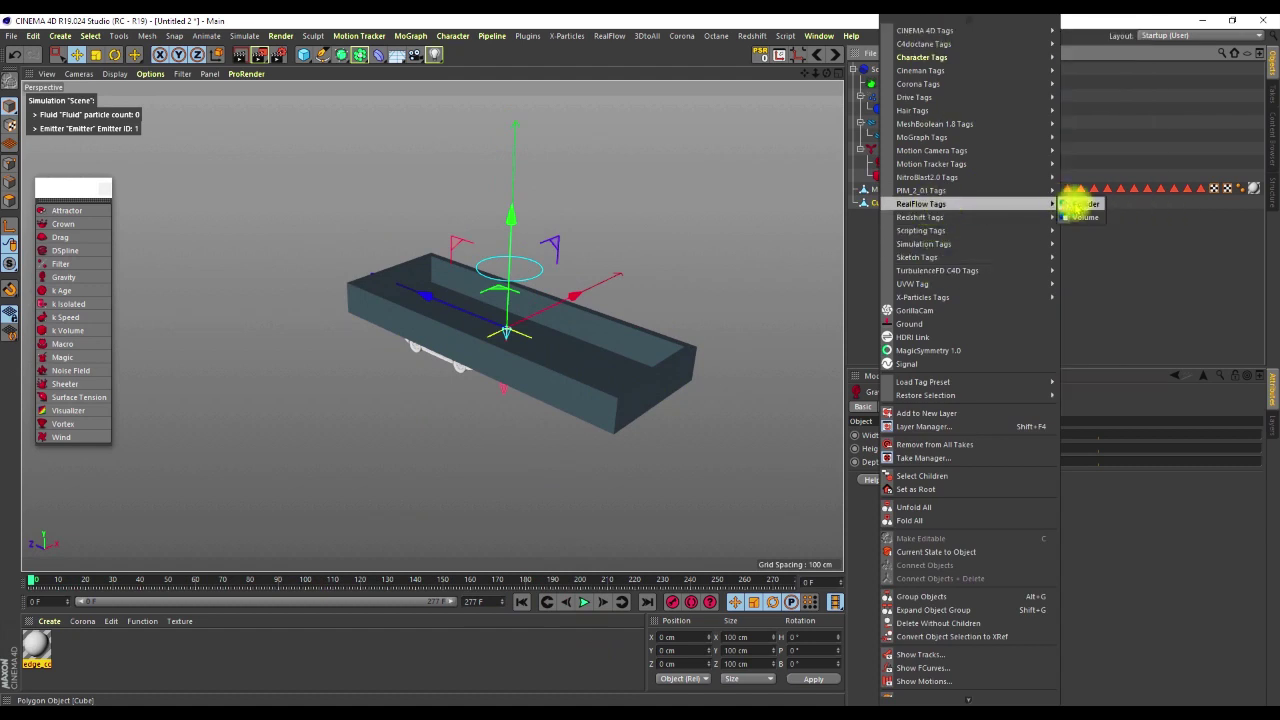
pyautogui.click(1082, 204)
pyautogui.rightClick(875, 202)
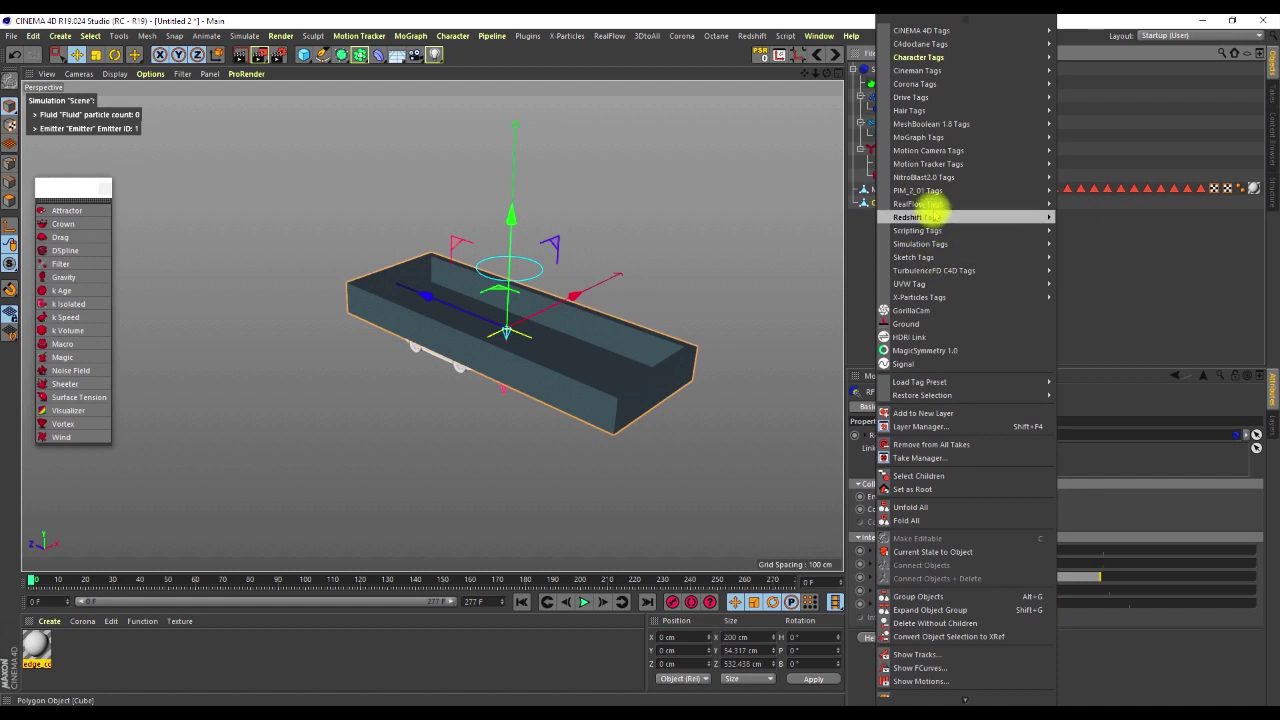
pyautogui.moveTo(1052, 204)
pyautogui.click(1083, 217)
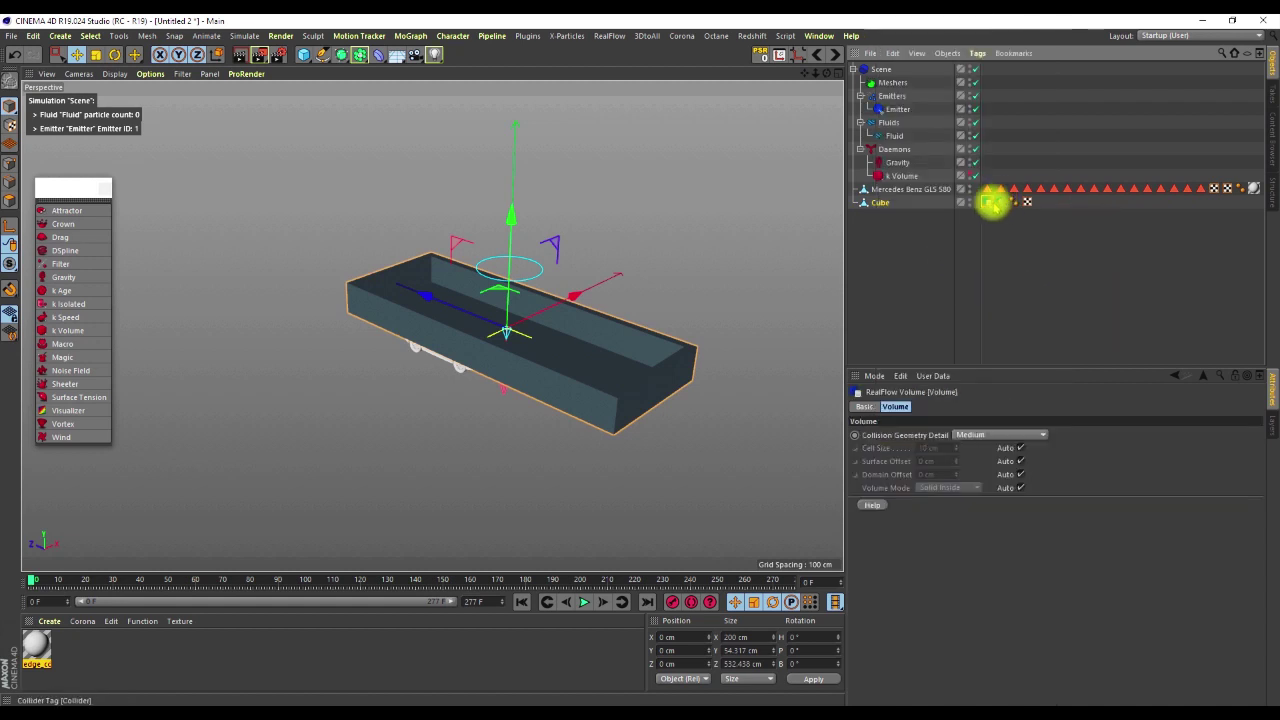
# Step: In the Cube's RealFlow Volume tag, turn off automatic Volume Mode and set the mode to Shell
pyautogui.click(988, 202)
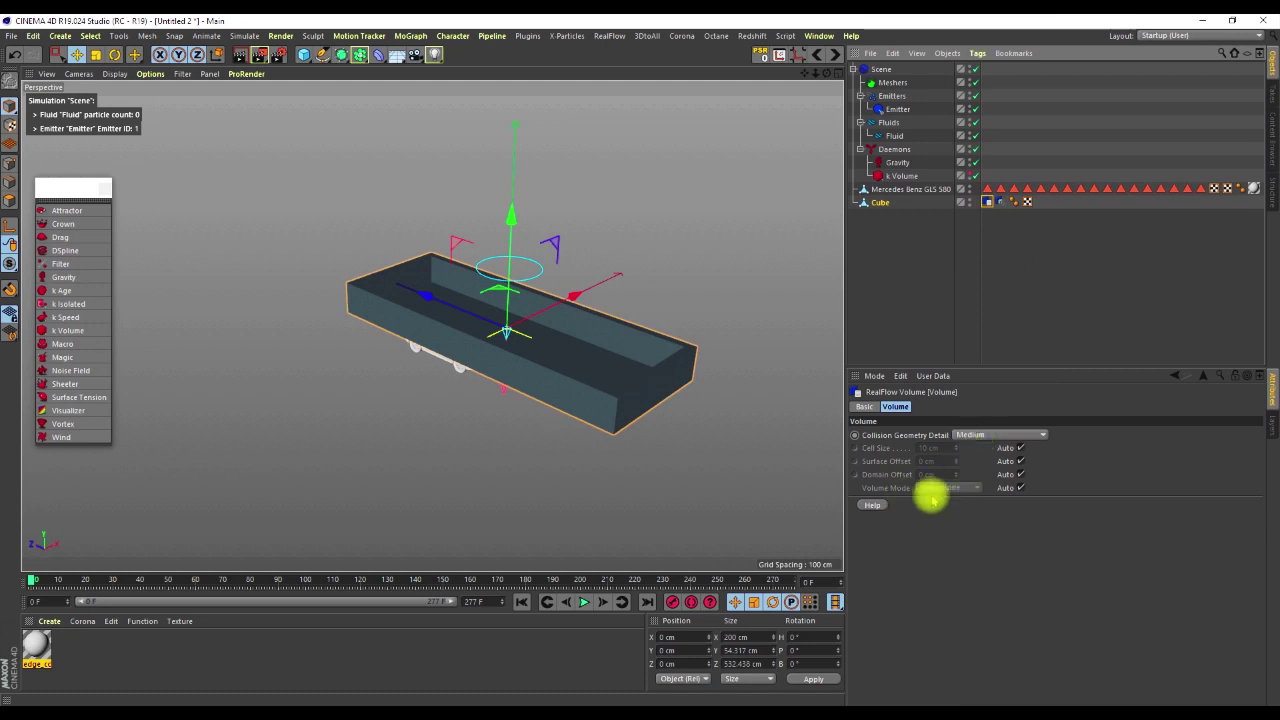
pyautogui.click(1019, 487)
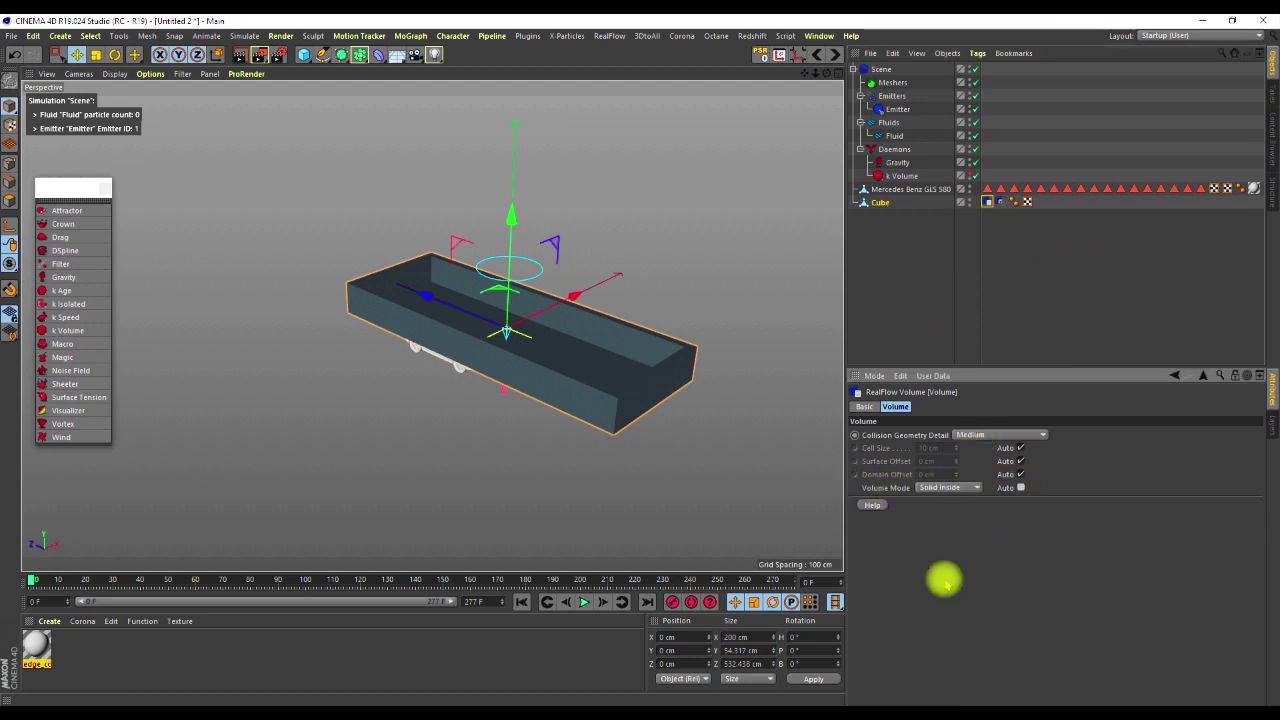
pyautogui.click(930, 527)
pyautogui.keyDown('alt'); pyautogui.moveTo(619, 372); pyautogui.dragTo(614, 309); pyautogui.keyUp('alt')
pyautogui.scroll(2, 614, 309)
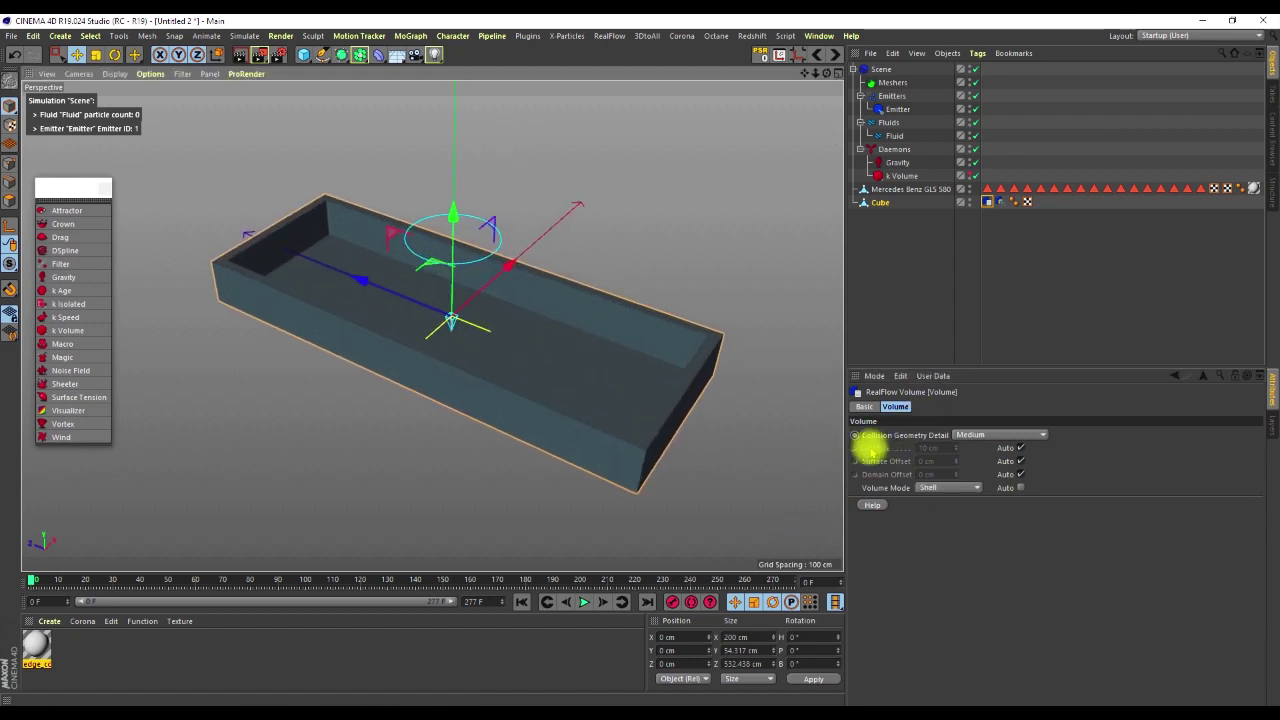
# Step: Turn off automatic Cell Size in the Cube's Volume tag, set it to 1 cm and deselect the Cube
pyautogui.click(1020, 448)
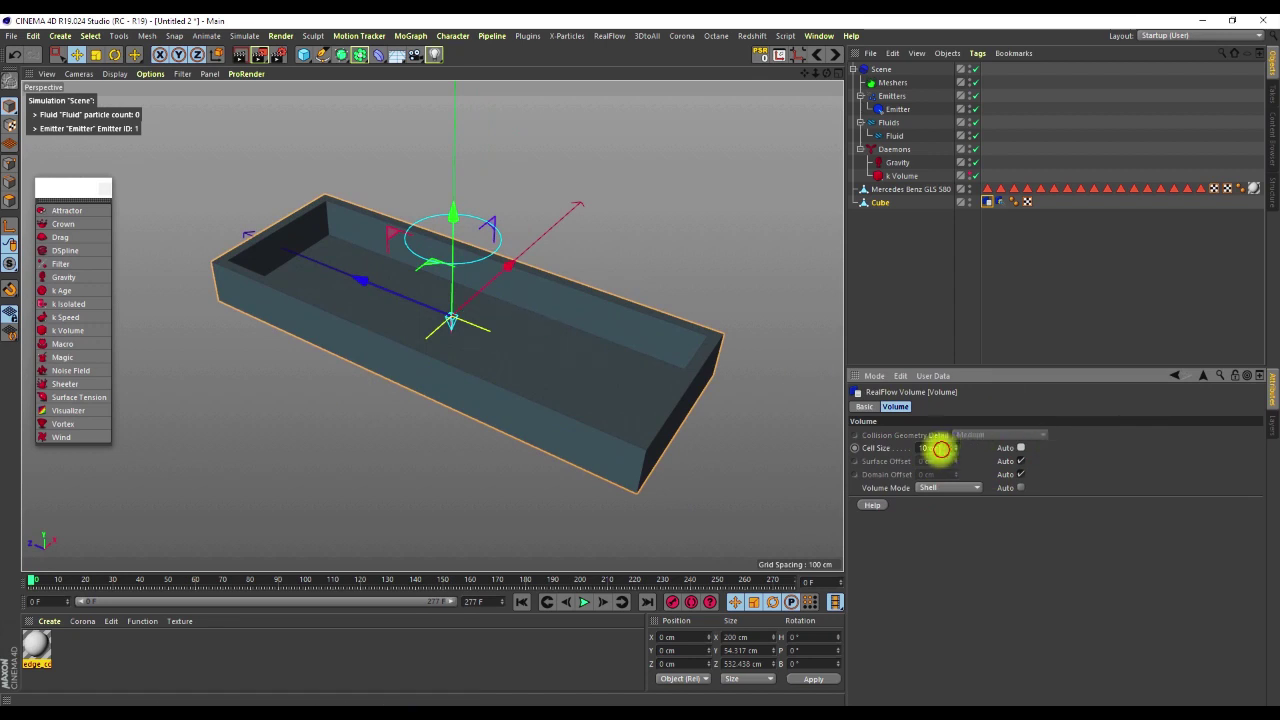
pyautogui.click(941, 449)
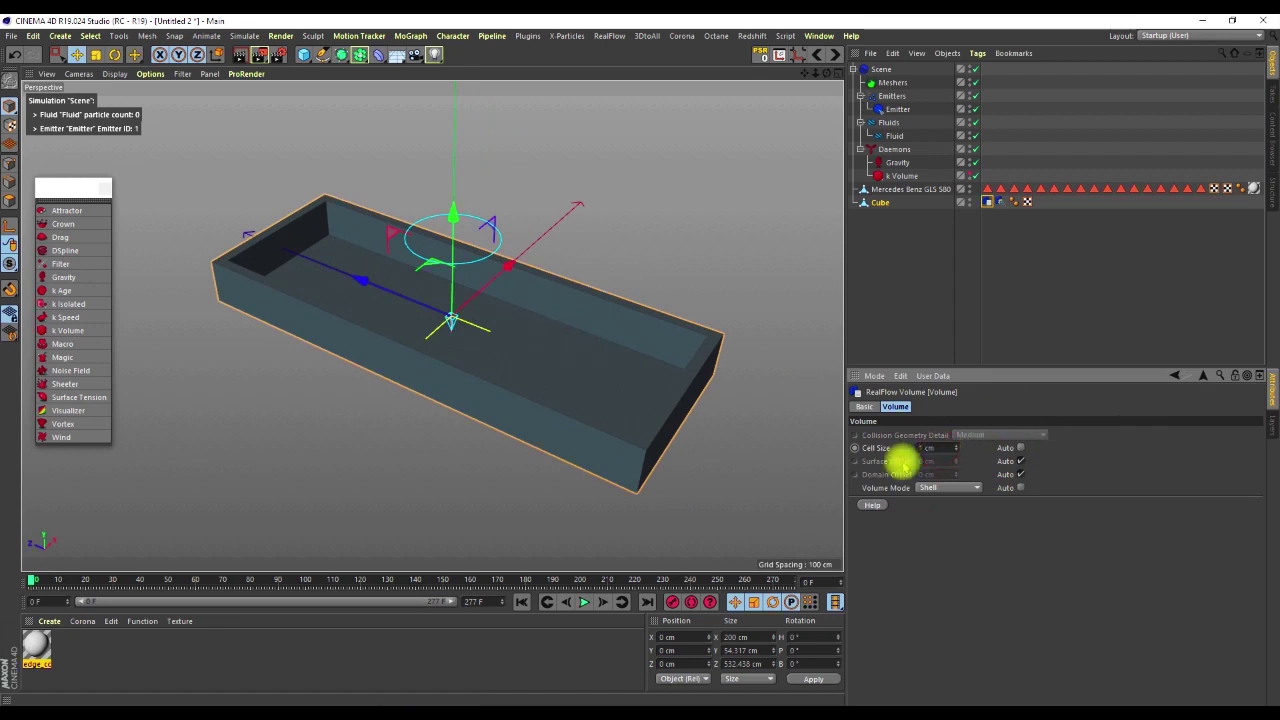
pyautogui.click(1060, 266)
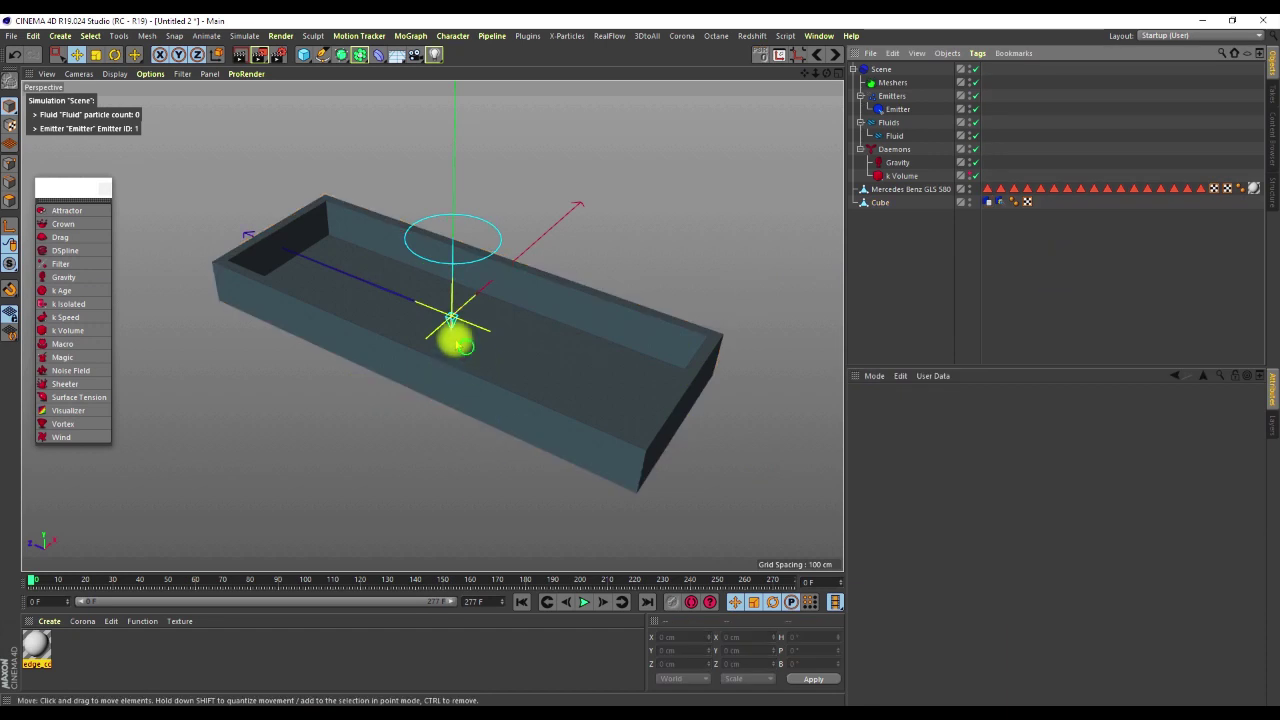
# Step: Play the simulation to about frame 115 and inspect how the fluid collides with the tray
pyautogui.scroll(4, 476, 360)
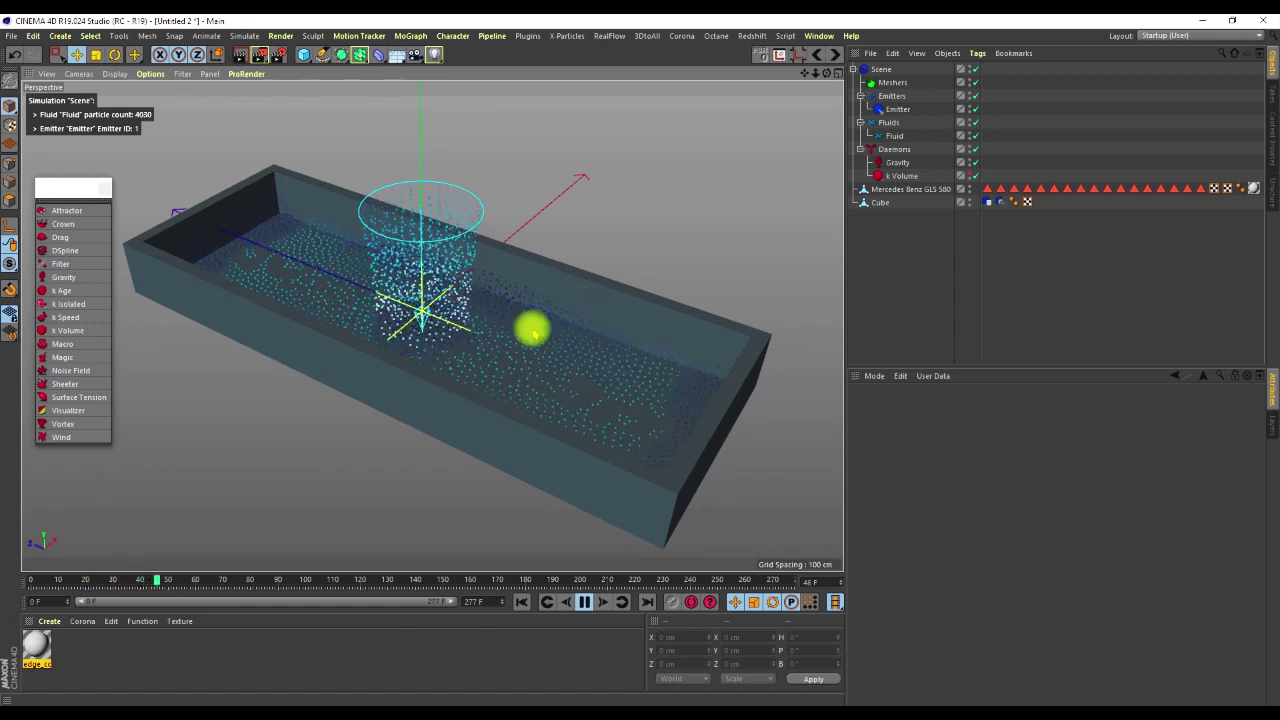
pyautogui.keyDown('alt'); pyautogui.moveTo(443, 354); pyautogui.dragTo(474, 306); pyautogui.keyUp('alt')
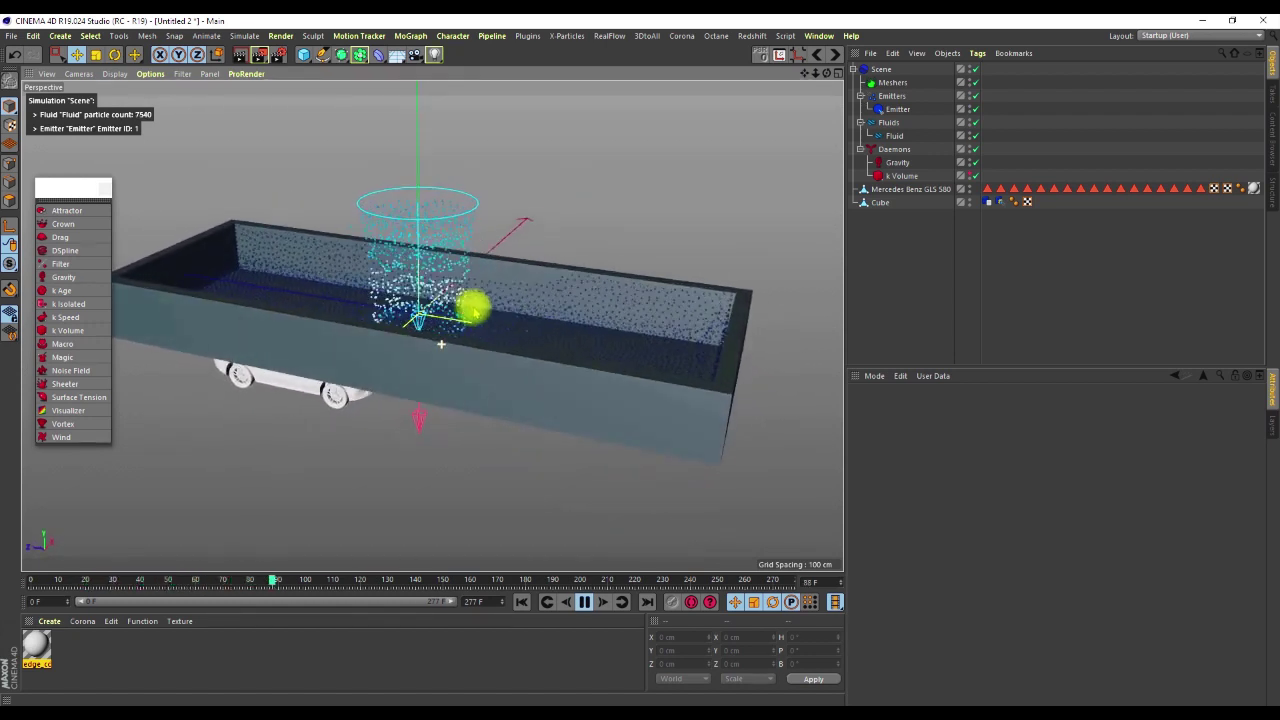
pyautogui.click(583, 601)
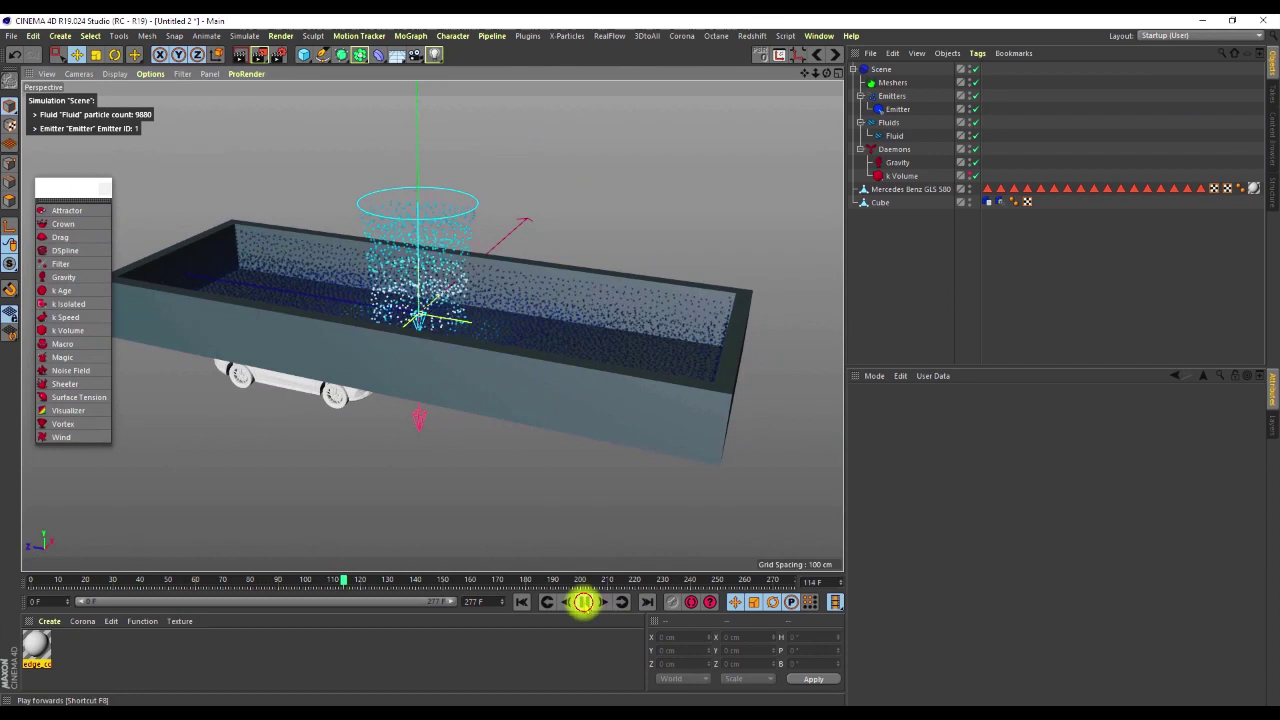
pyautogui.scroll(-2, 565, 325)
pyautogui.keyDown('alt'); pyautogui.moveTo(565, 325); pyautogui.dragTo(543, 291); pyautogui.keyUp('alt')
pyautogui.scroll(3, 543, 322)
pyautogui.scroll(-3, 543, 322)
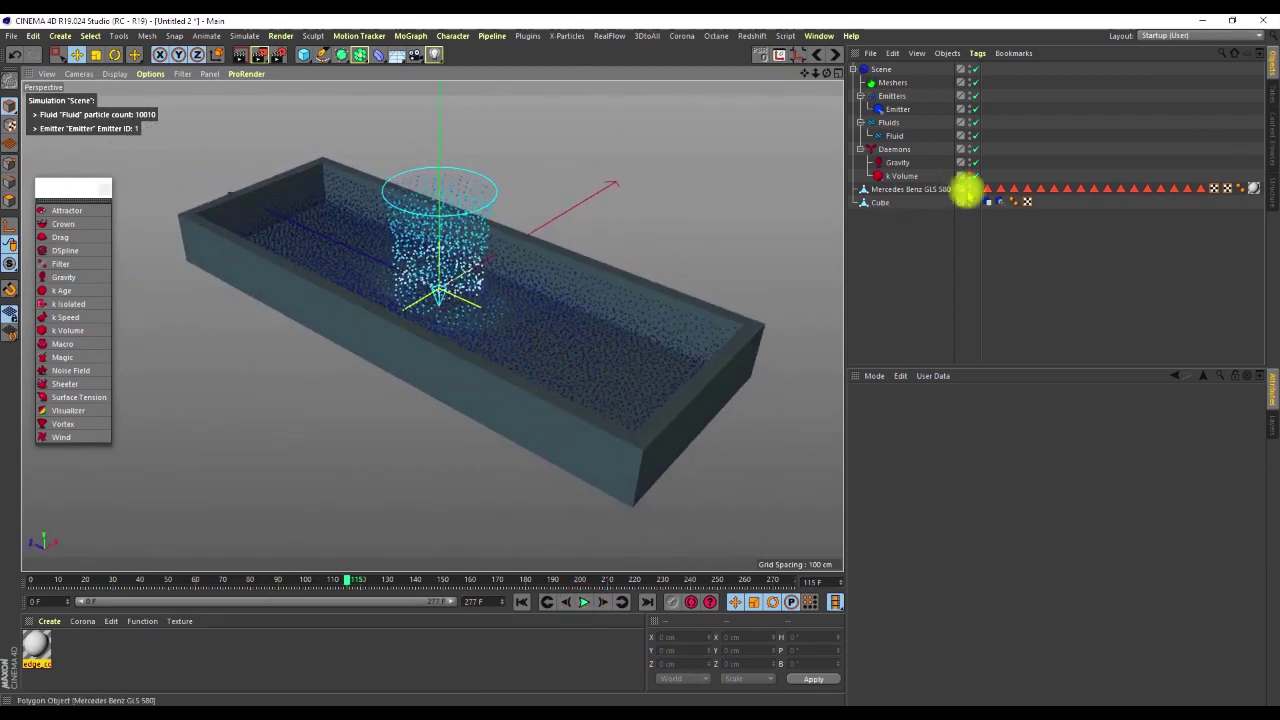
# Step: In the Cube's Collider tag, set Collision Distance to 0.001 cm, Friction to about 0.16 and Bounce to about 0.06
pyautogui.click(998, 203)
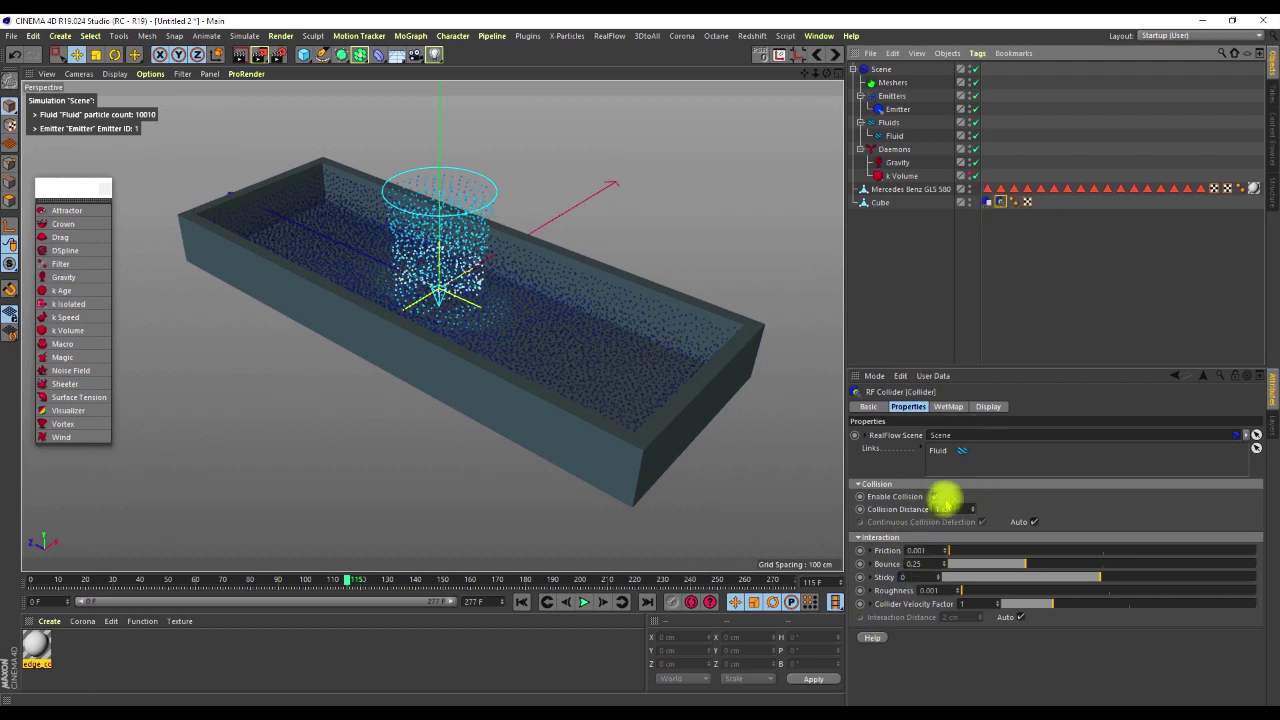
pyautogui.click(945, 509)
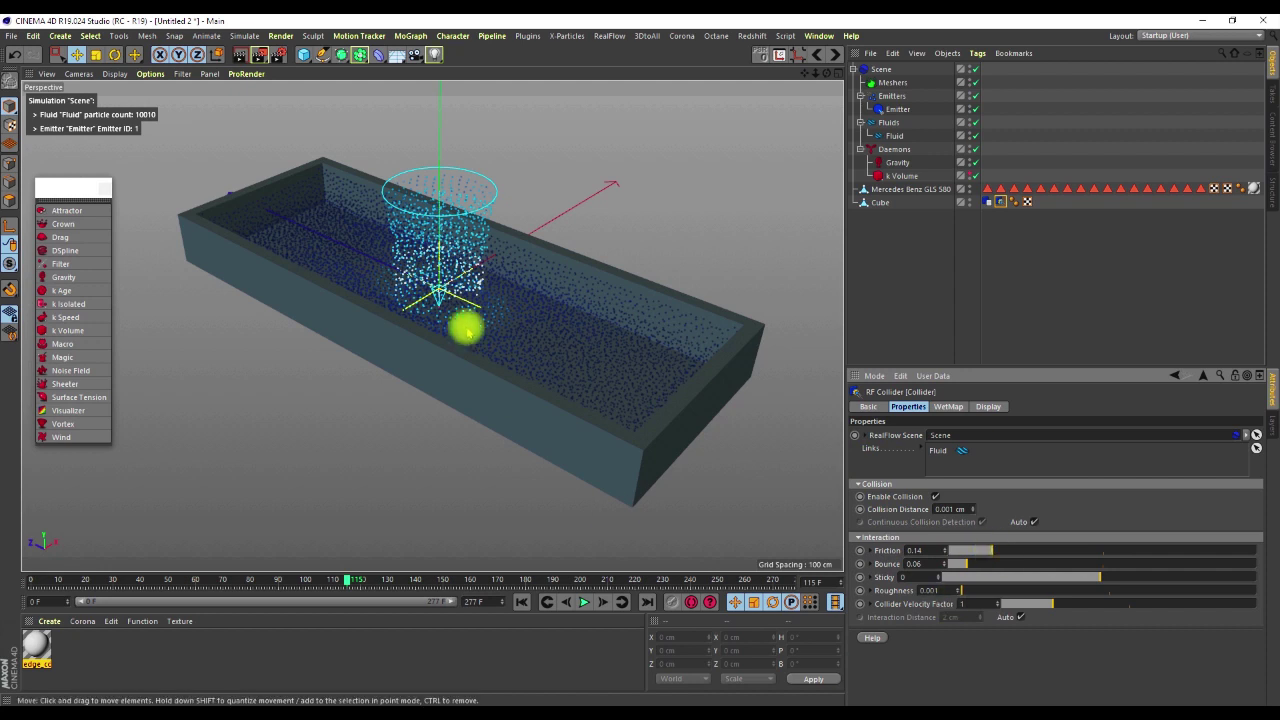
pyautogui.scroll(3, 430, 320)
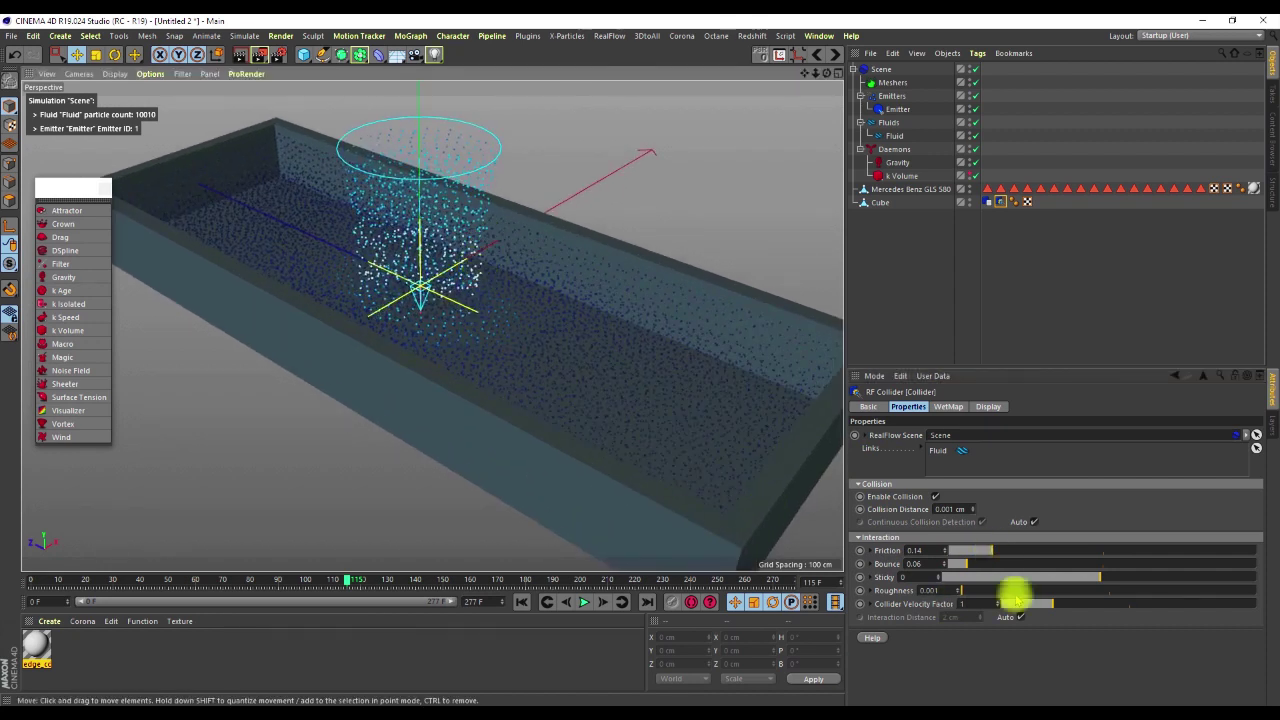
pyautogui.moveTo(992, 549); pyautogui.dragTo(1003, 548)
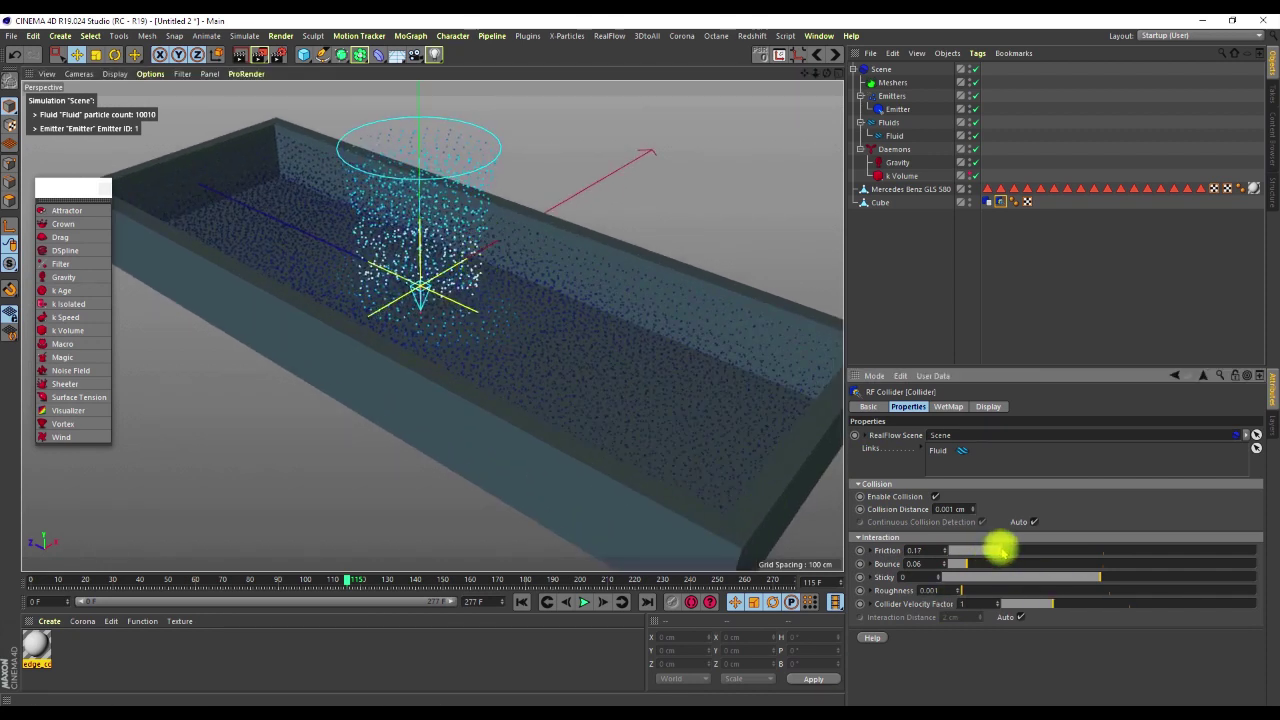
pyautogui.scroll(-5, 490, 385)
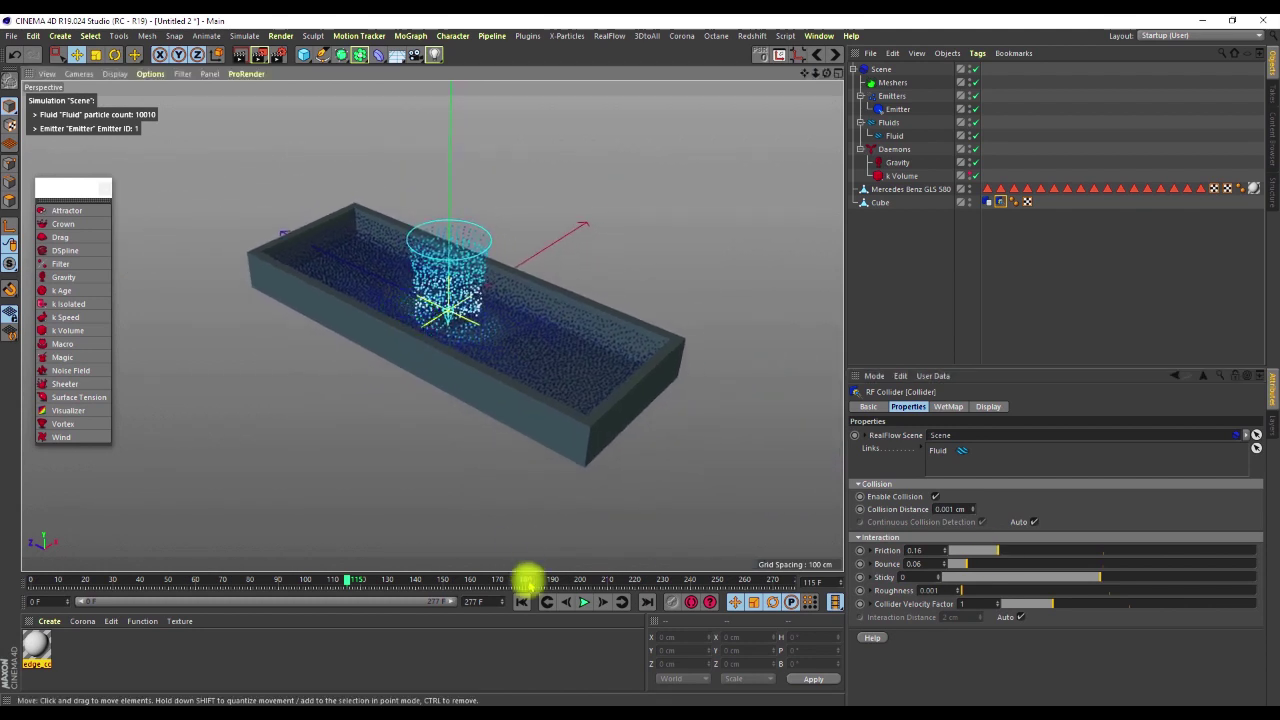
# Step: Replay the simulation from the first frame to test the collider settings, stopping at about frame 69
pyautogui.click(521, 601)
pyautogui.click(584, 601)
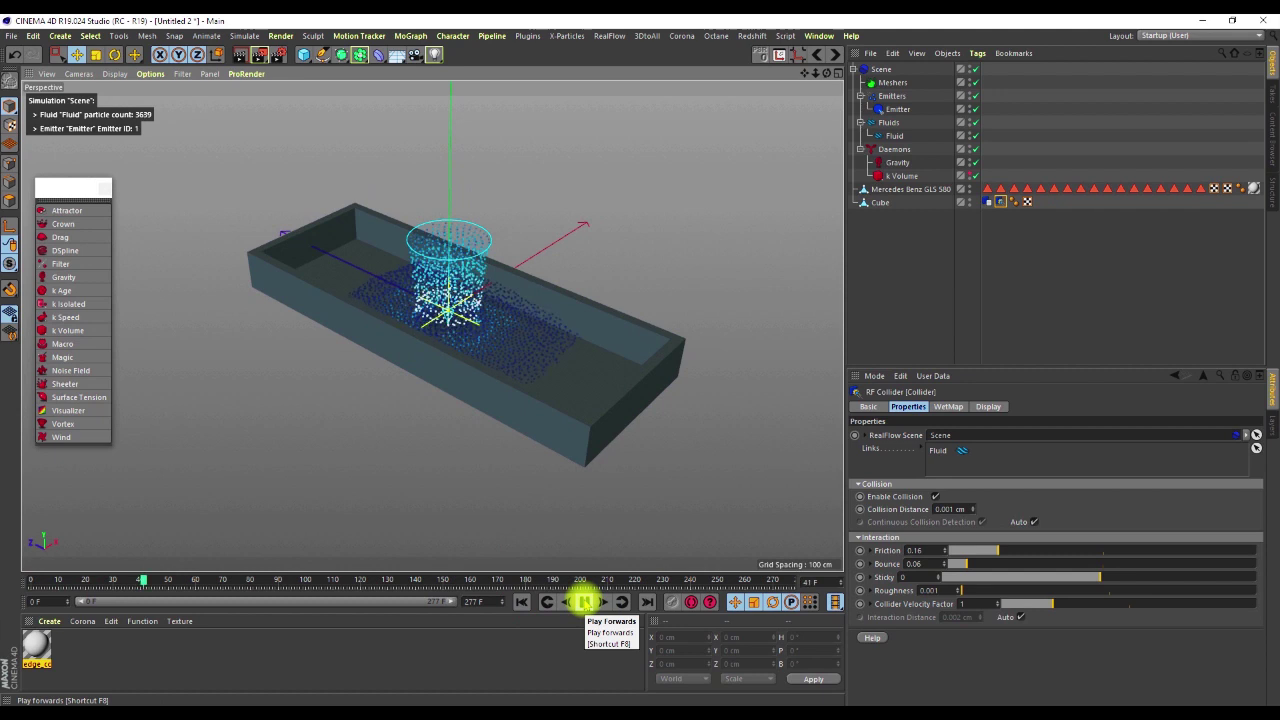
pyautogui.click(584, 601)
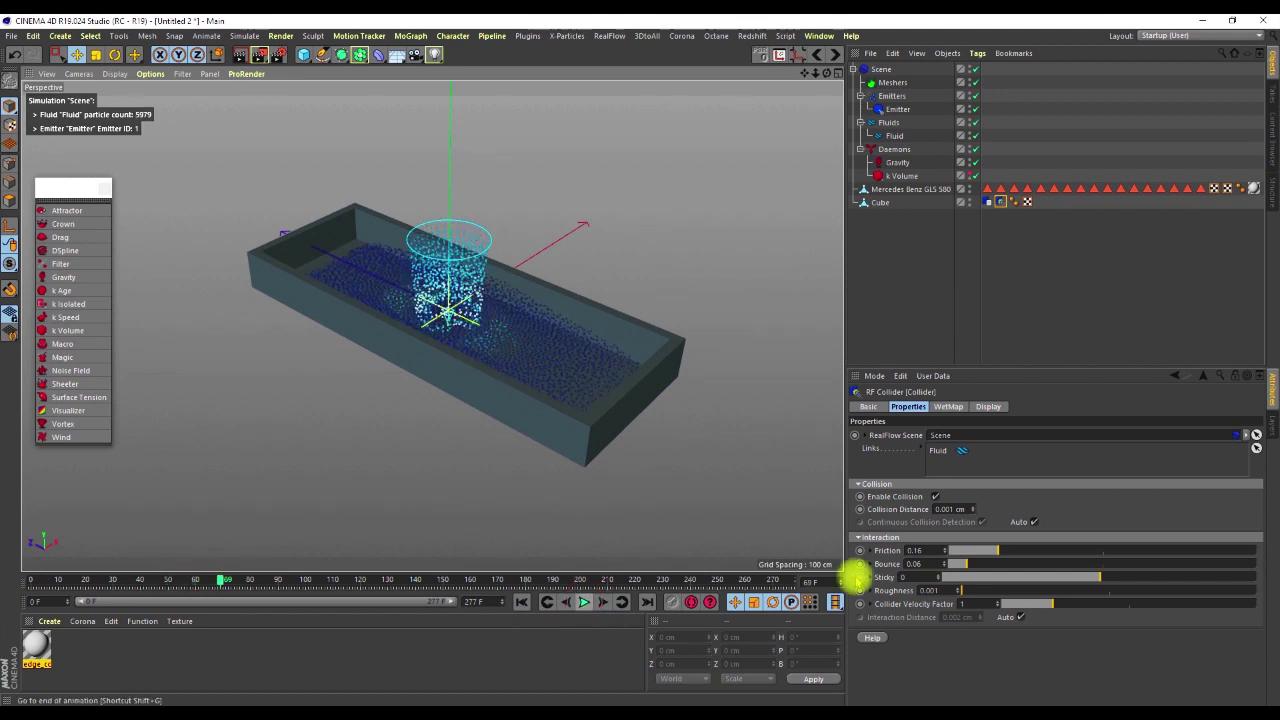
# Step: Raise the Collider tag's Friction to about 0.26
pyautogui.moveTo(1005, 548); pyautogui.dragTo(1027, 548)
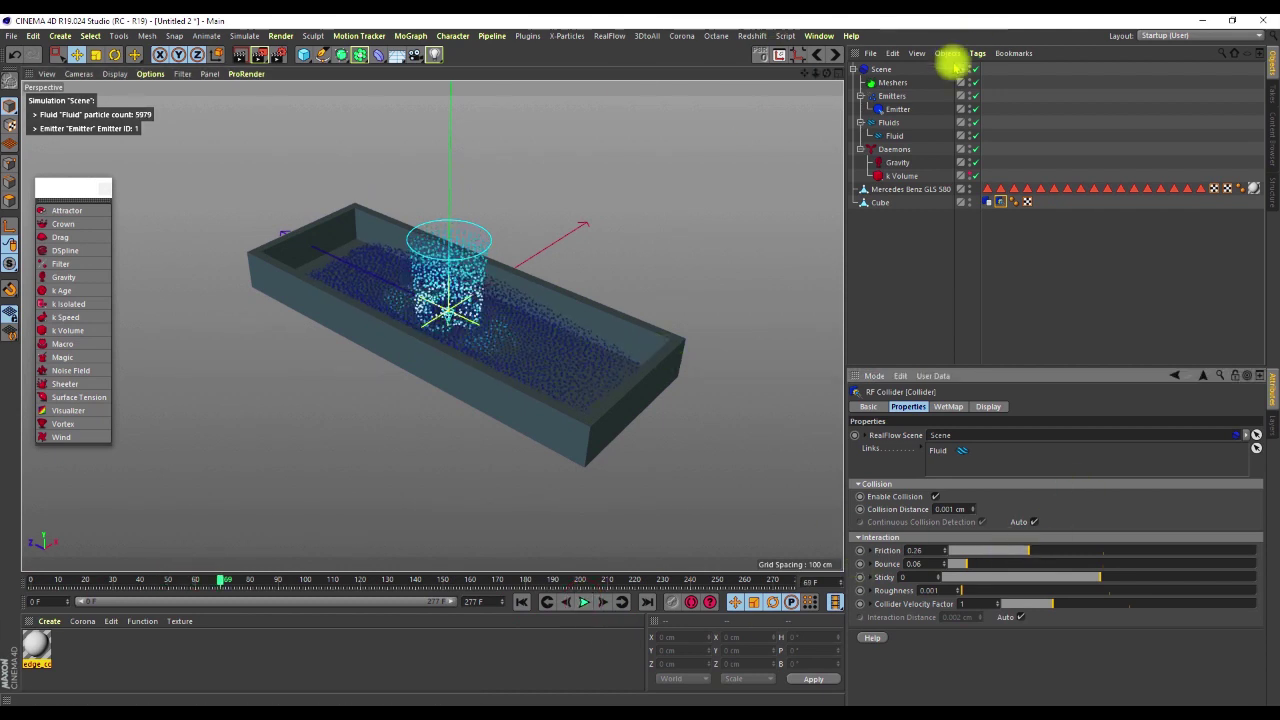
pyautogui.scroll(3, 477, 340)
pyautogui.scroll(-2, 490, 290)
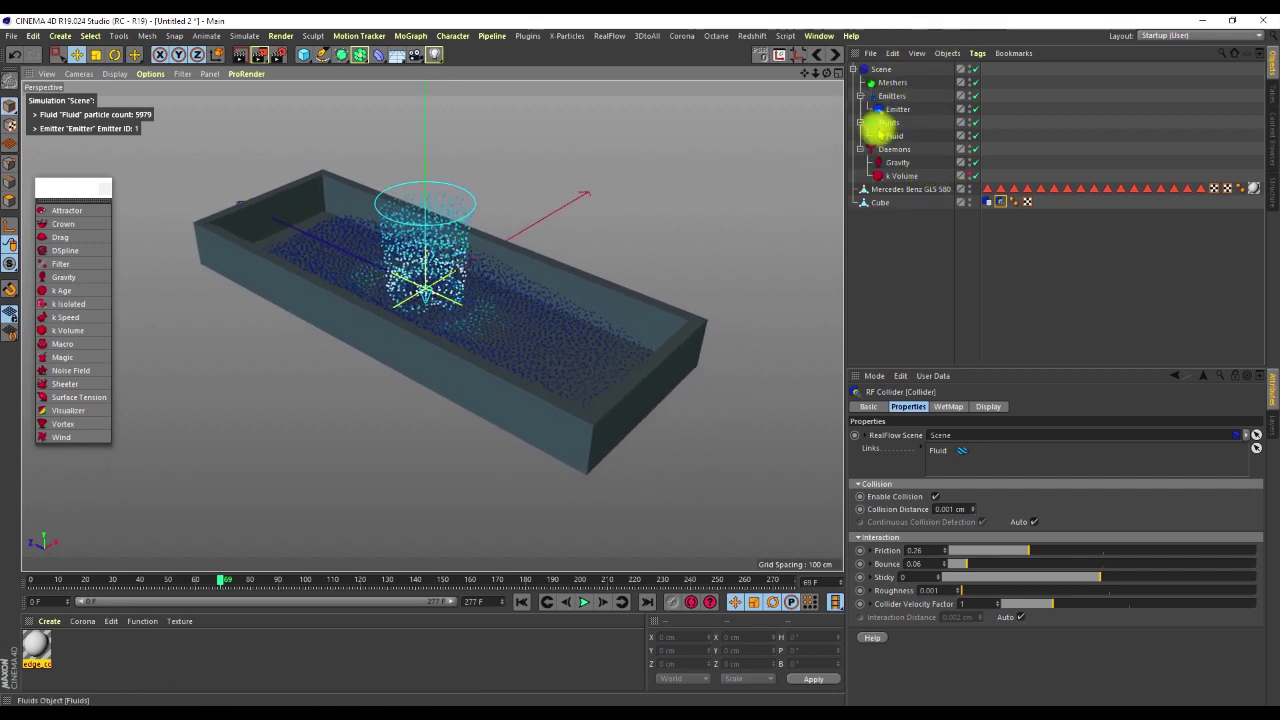
# Step: Increase the Fluid object's particle display size to 4
pyautogui.click(893, 134)
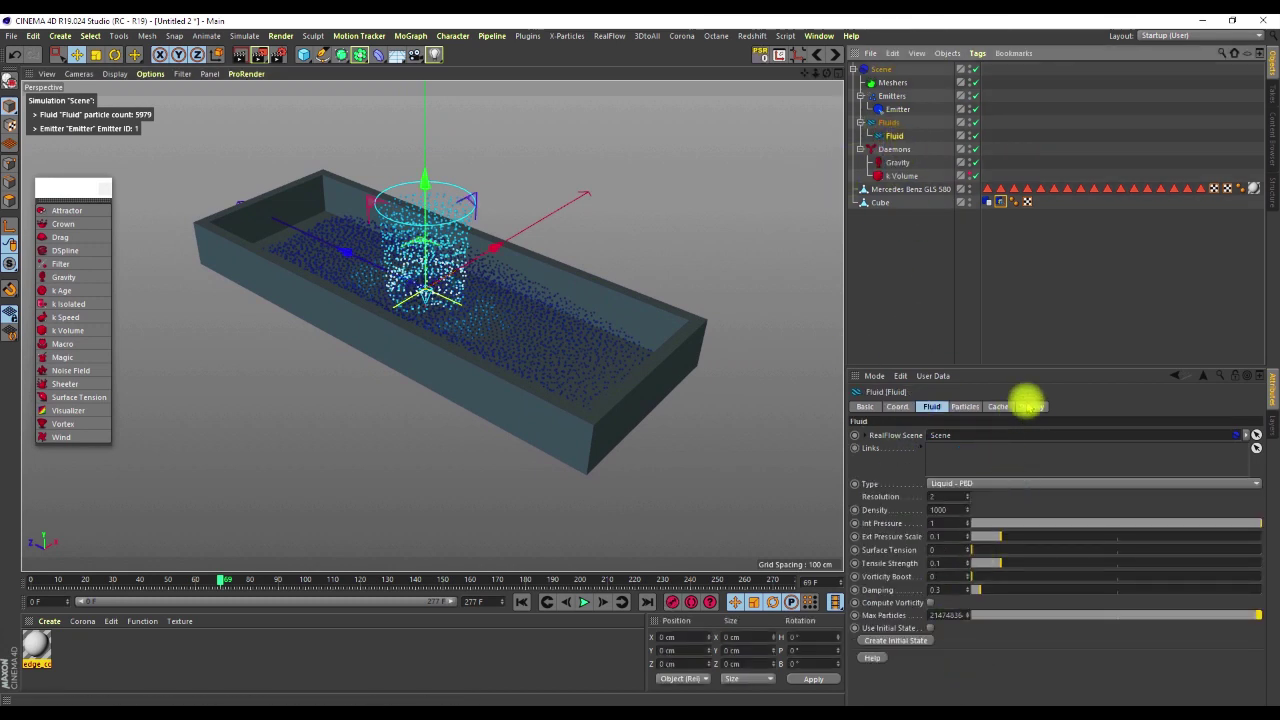
pyautogui.click(1031, 405)
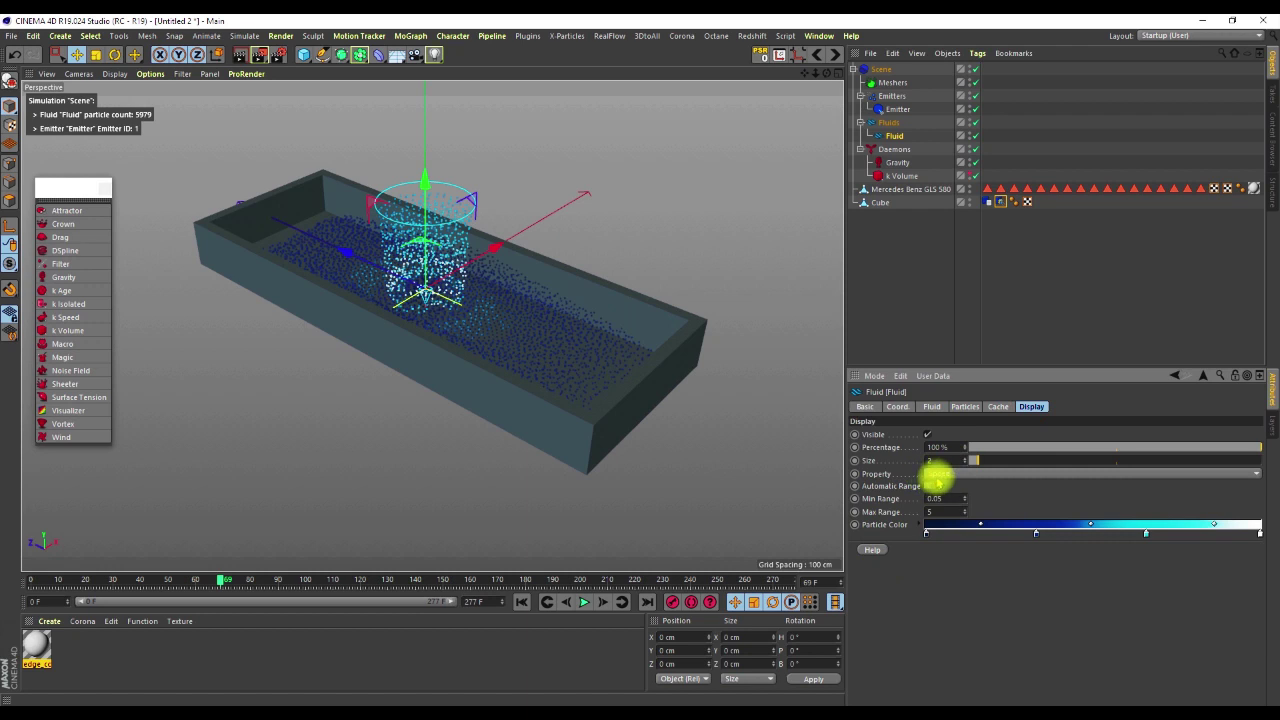
pyautogui.moveTo(983, 462); pyautogui.dragTo(987, 460)
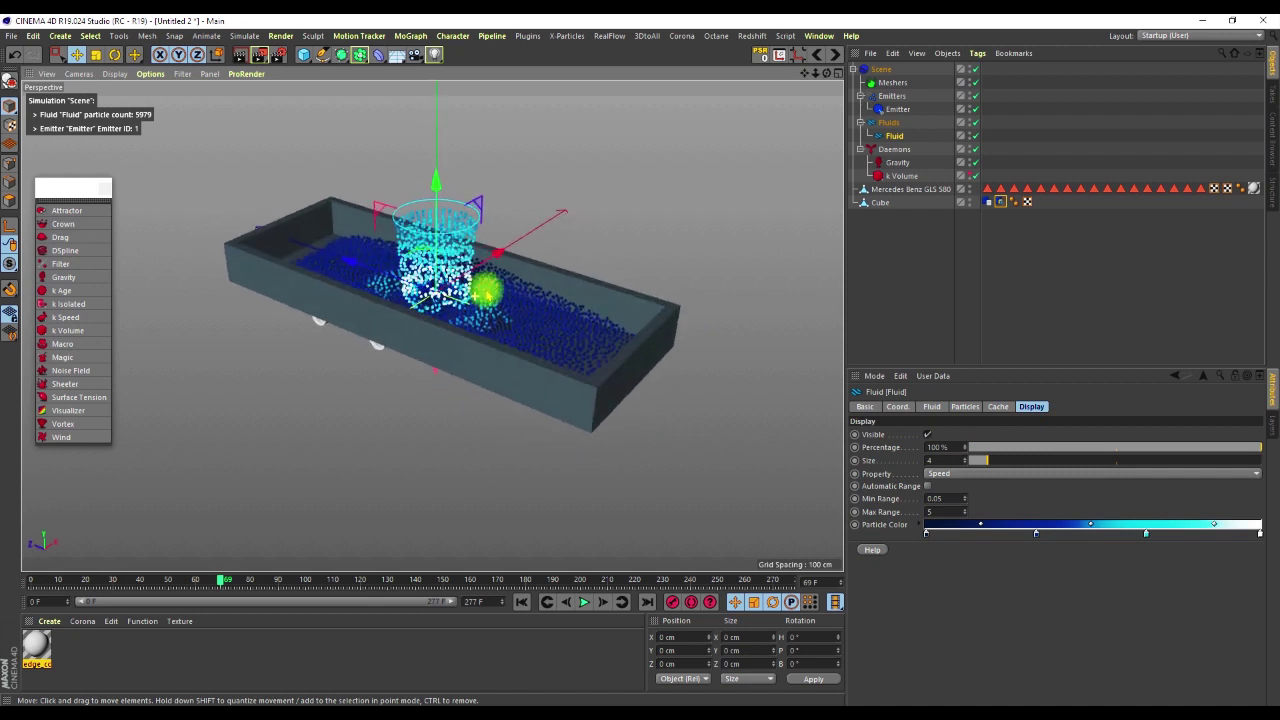
pyautogui.scroll(2, 450, 330)
pyautogui.scroll(-2, 500, 288)
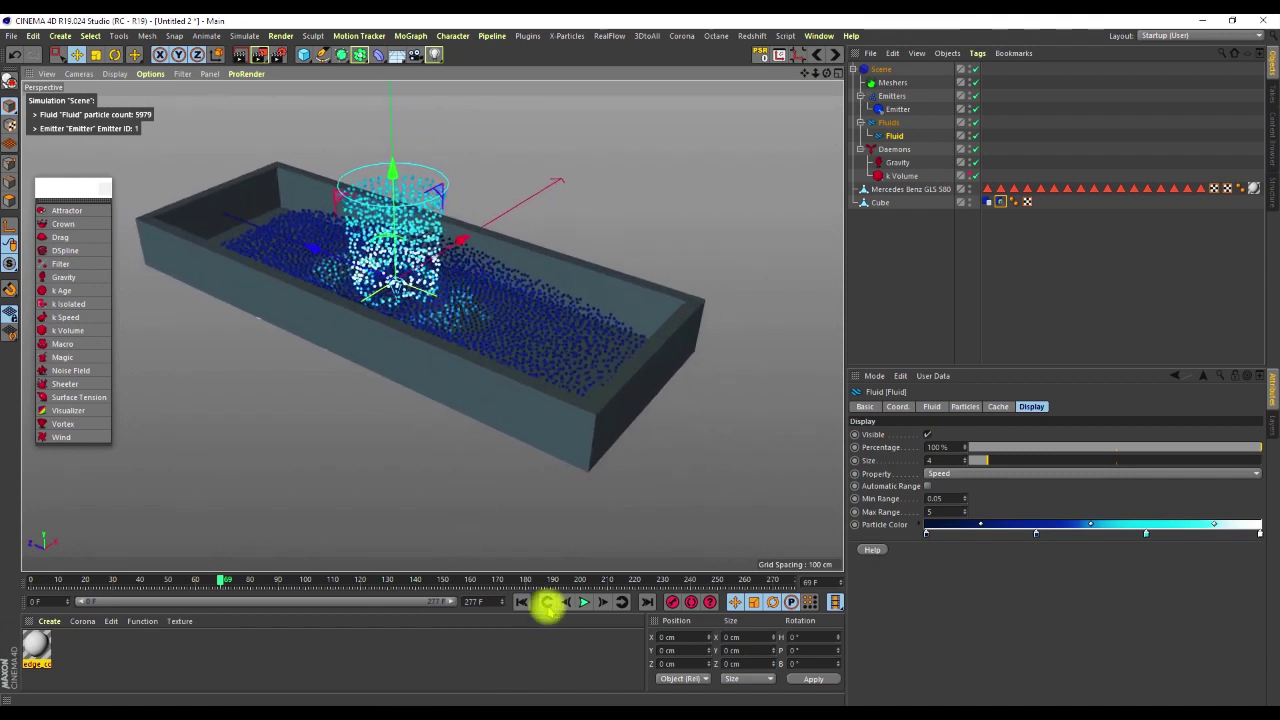
# Step: Replay the simulation to about frame 89, inspect the particles filling the tray and rewind to frame 0
pyautogui.click(519, 601)
pyautogui.click(585, 601)
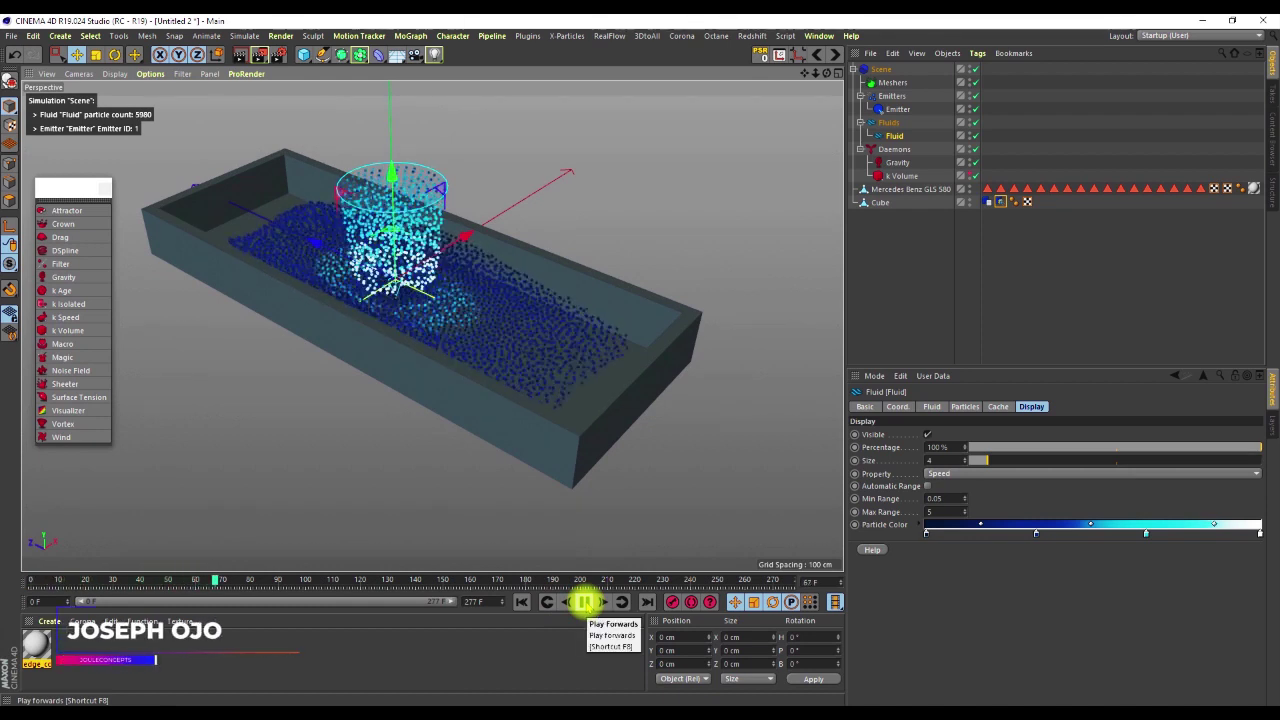
pyautogui.click(585, 601)
pyautogui.keyDown('alt'); pyautogui.moveTo(457, 371); pyautogui.dragTo(548, 287); pyautogui.keyUp('alt')
pyautogui.keyDown('alt'); pyautogui.moveTo(482, 310); pyautogui.dragTo(386, 366); pyautogui.keyUp('alt')
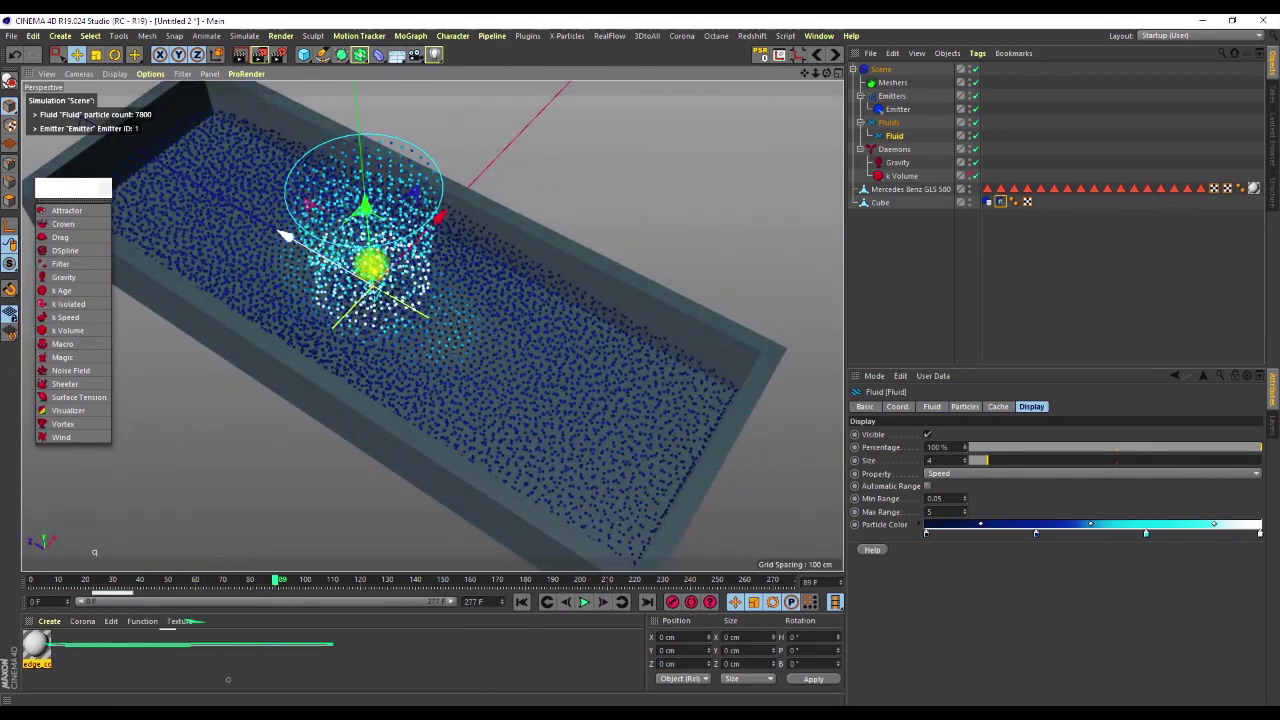
pyautogui.scroll(-2, 366, 263)
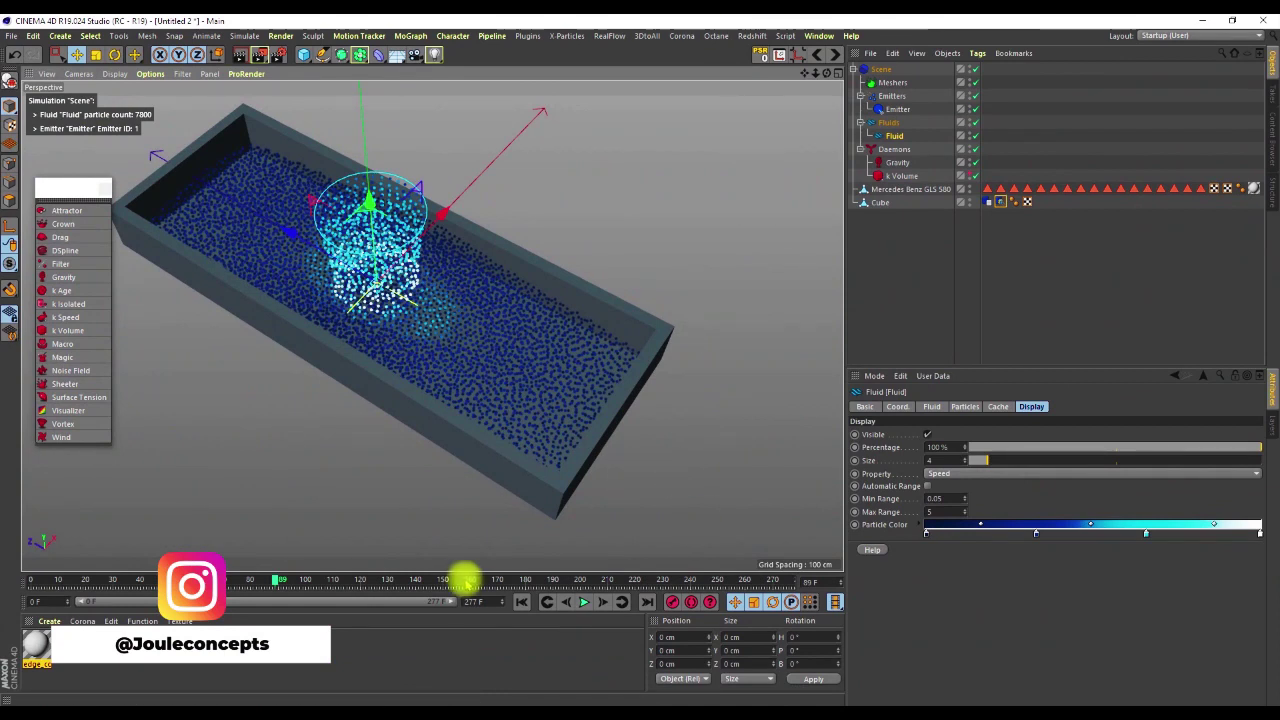
pyautogui.click(522, 602)
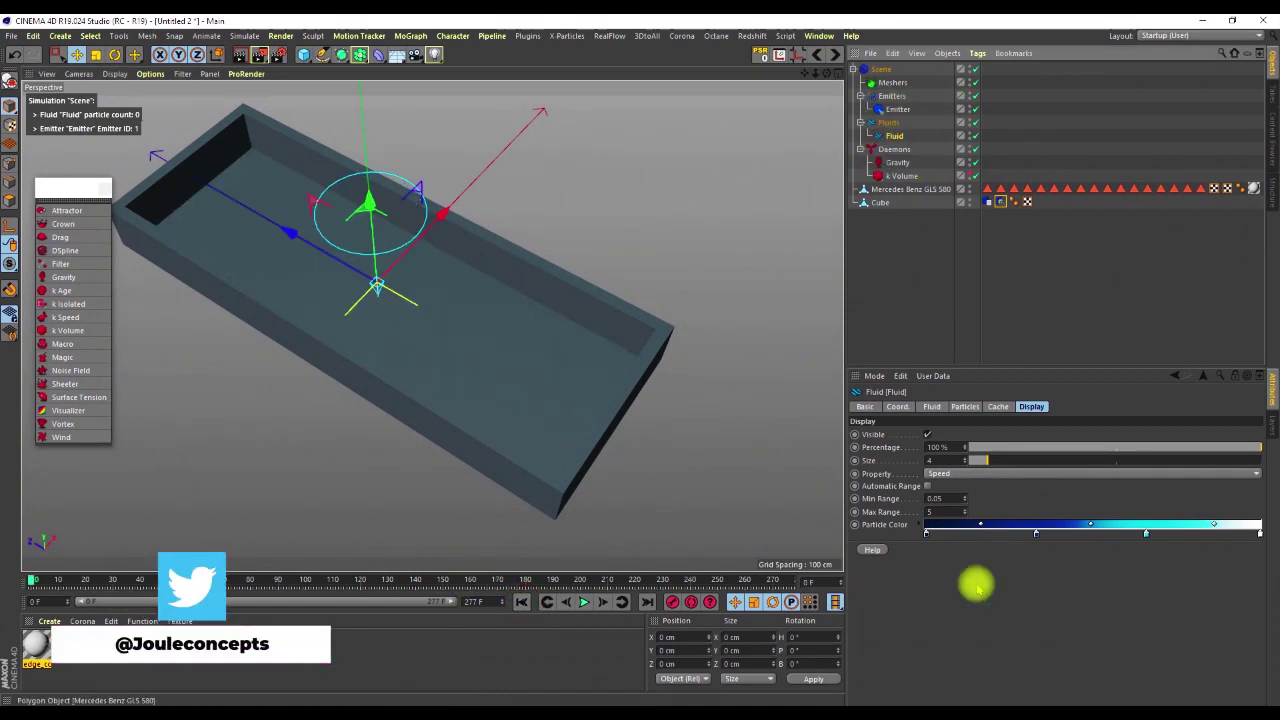
# Step: Change the Fluid object's type to Granular
pyautogui.click(930, 408)
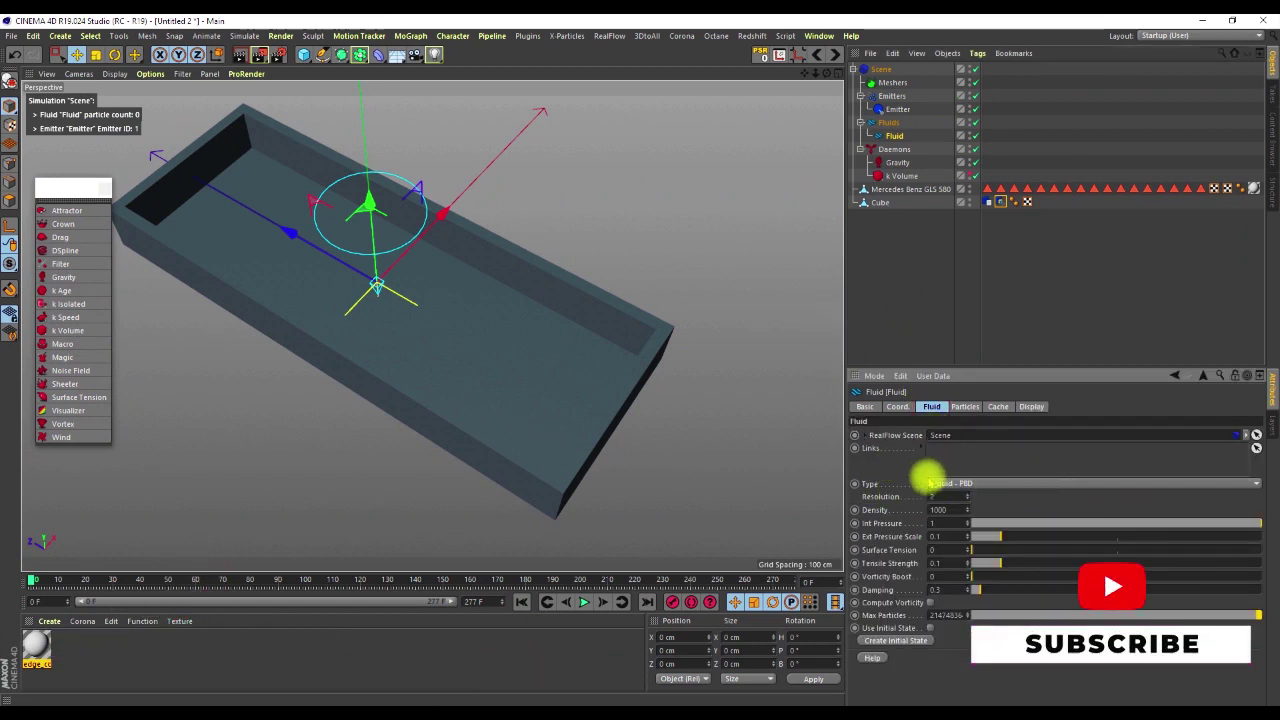
pyautogui.click(940, 484)
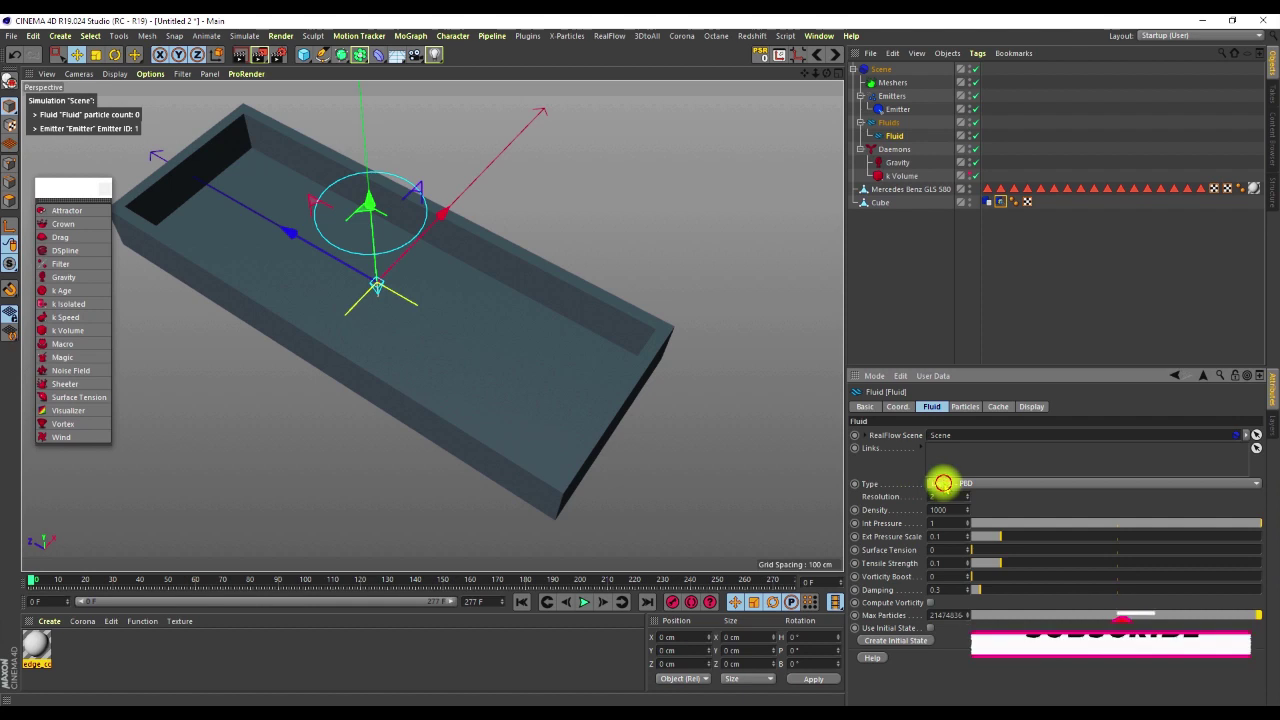
pyautogui.click(950, 543)
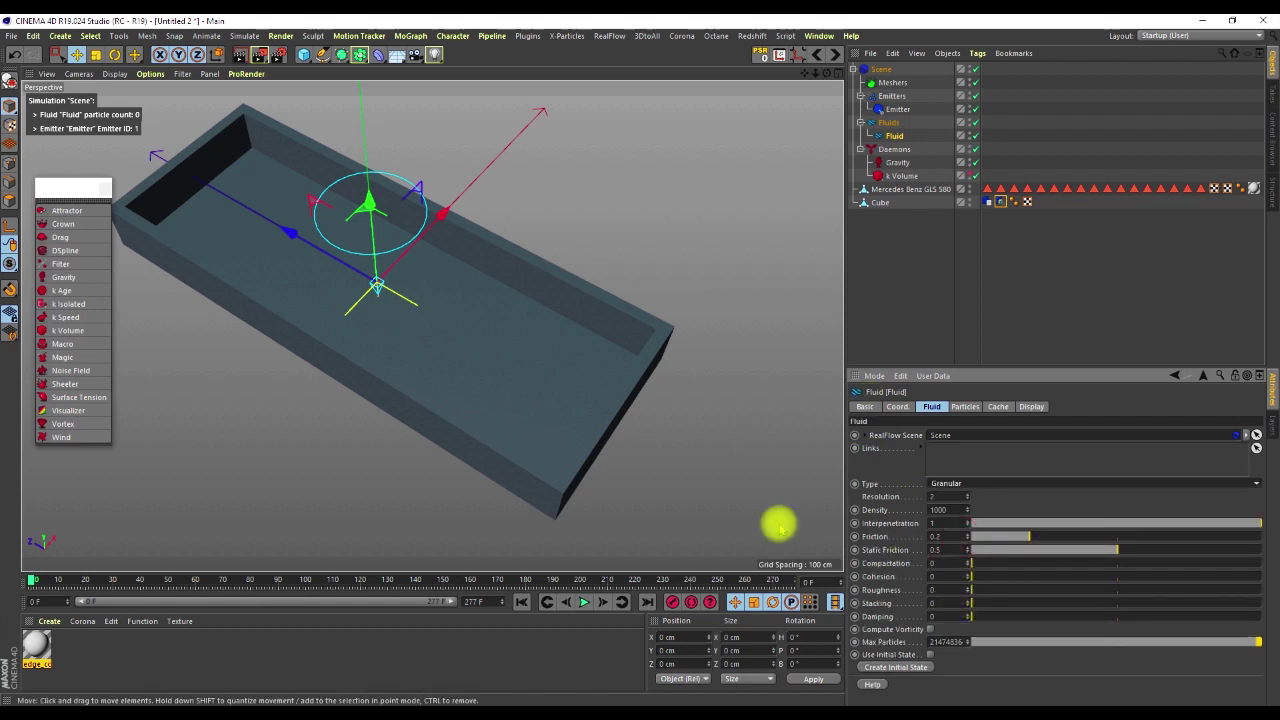
# Step: Play the granular simulation to about frame 125, inspect the particle pile in the tray and rewind to frame 0
pyautogui.scroll(-2, 437, 320)
pyautogui.keyDown('alt'); pyautogui.moveTo(437, 345); pyautogui.dragTo(458, 283); pyautogui.keyUp('alt')
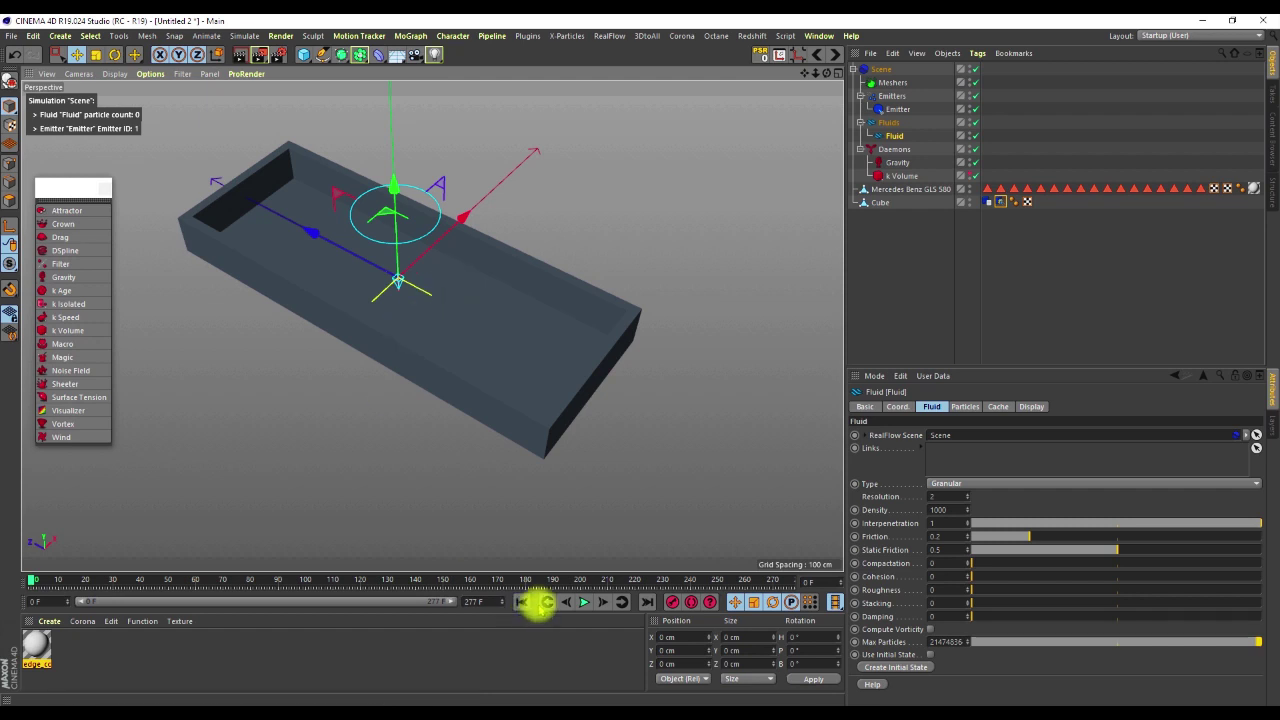
pyautogui.click(583, 602)
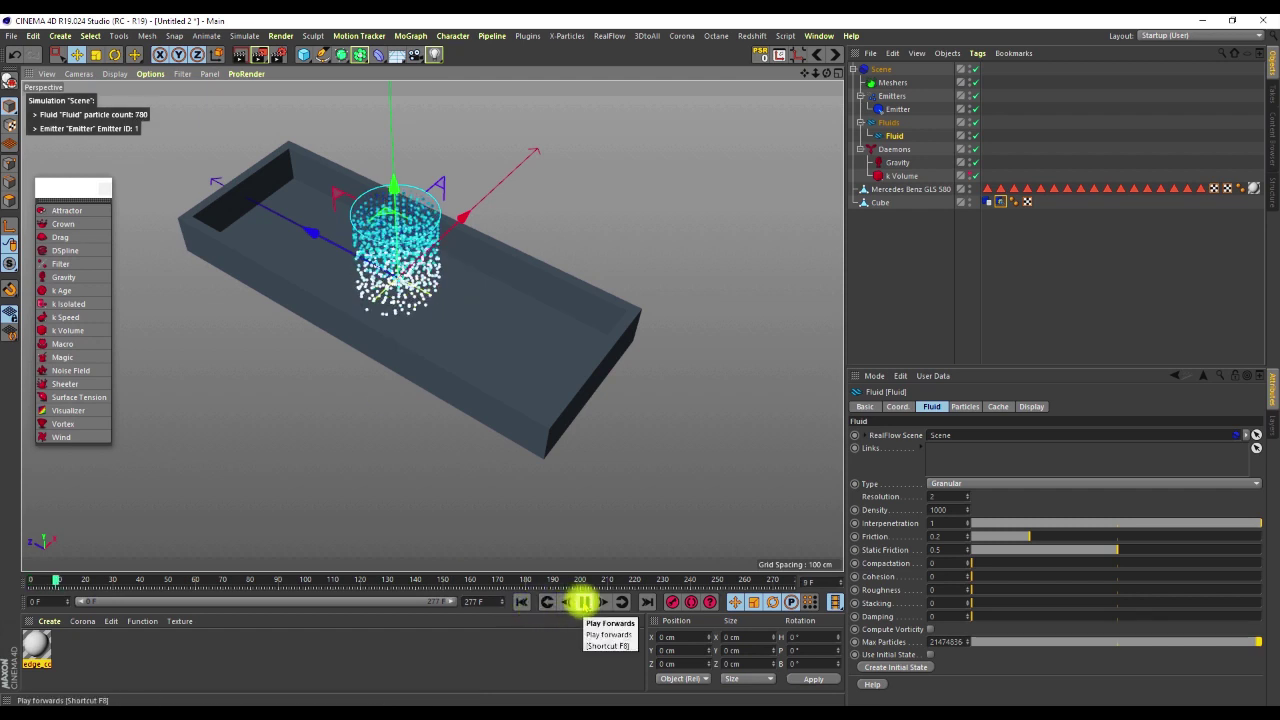
pyautogui.keyDown('alt'); pyautogui.moveTo(468, 295); pyautogui.dragTo(500, 310); pyautogui.keyUp('alt')
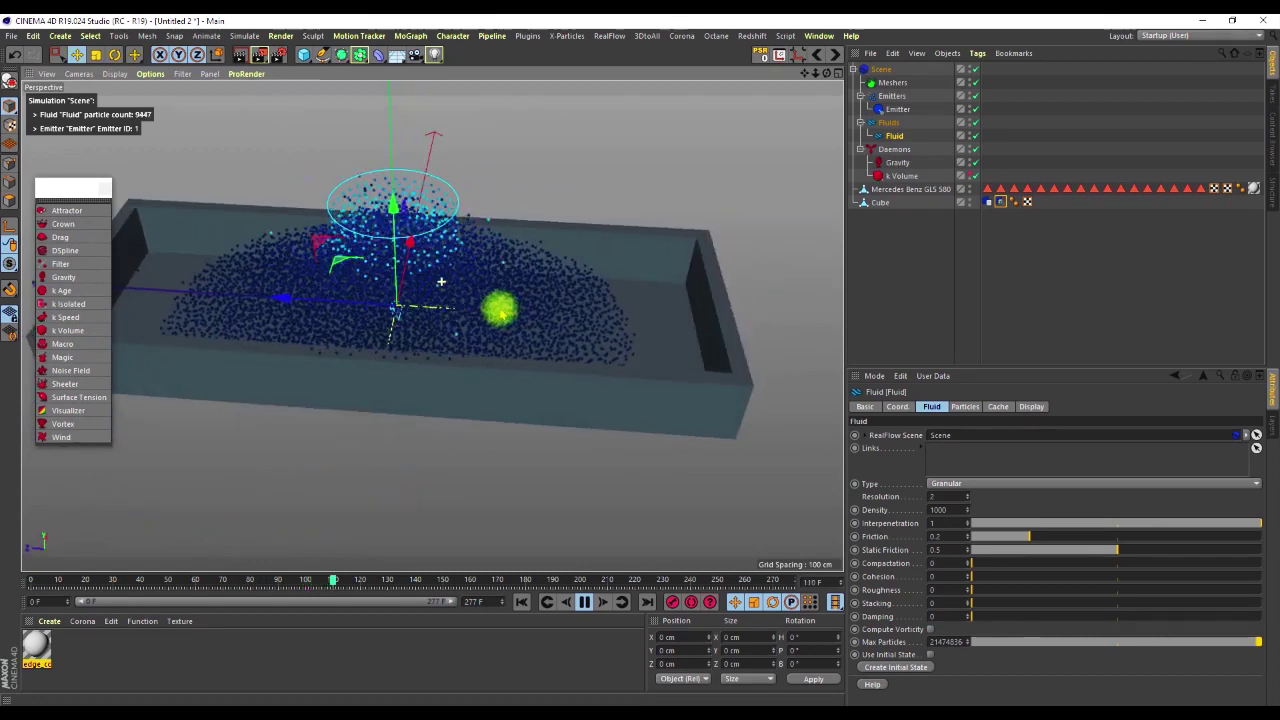
pyautogui.click(584, 601)
pyautogui.moveTo(450, 300)
pyautogui.keyDown('alt'); pyautogui.mouseDown()
pyautogui.moveTo(560, 290)
pyautogui.moveTo(460, 288)
pyautogui.mouseUp(); pyautogui.keyUp('alt')
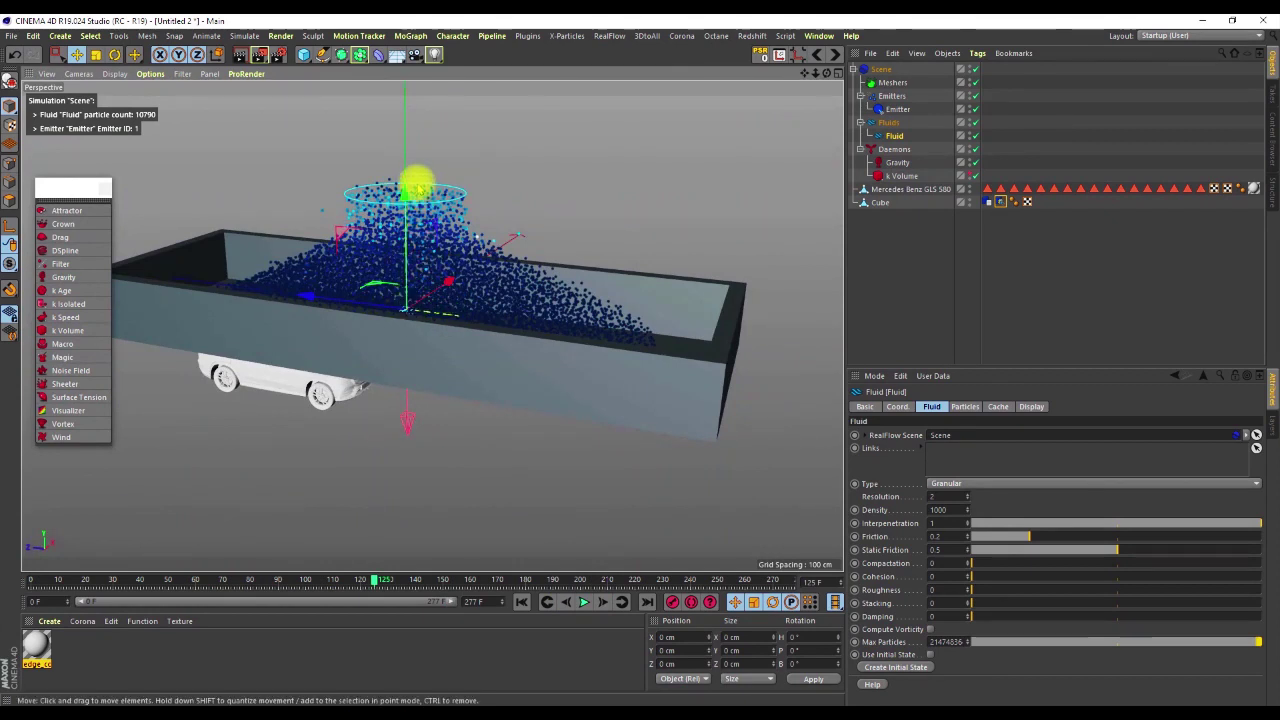
pyautogui.keyDown('alt'); pyautogui.moveTo(450, 281); pyautogui.dragTo(452, 272); pyautogui.keyUp('alt')
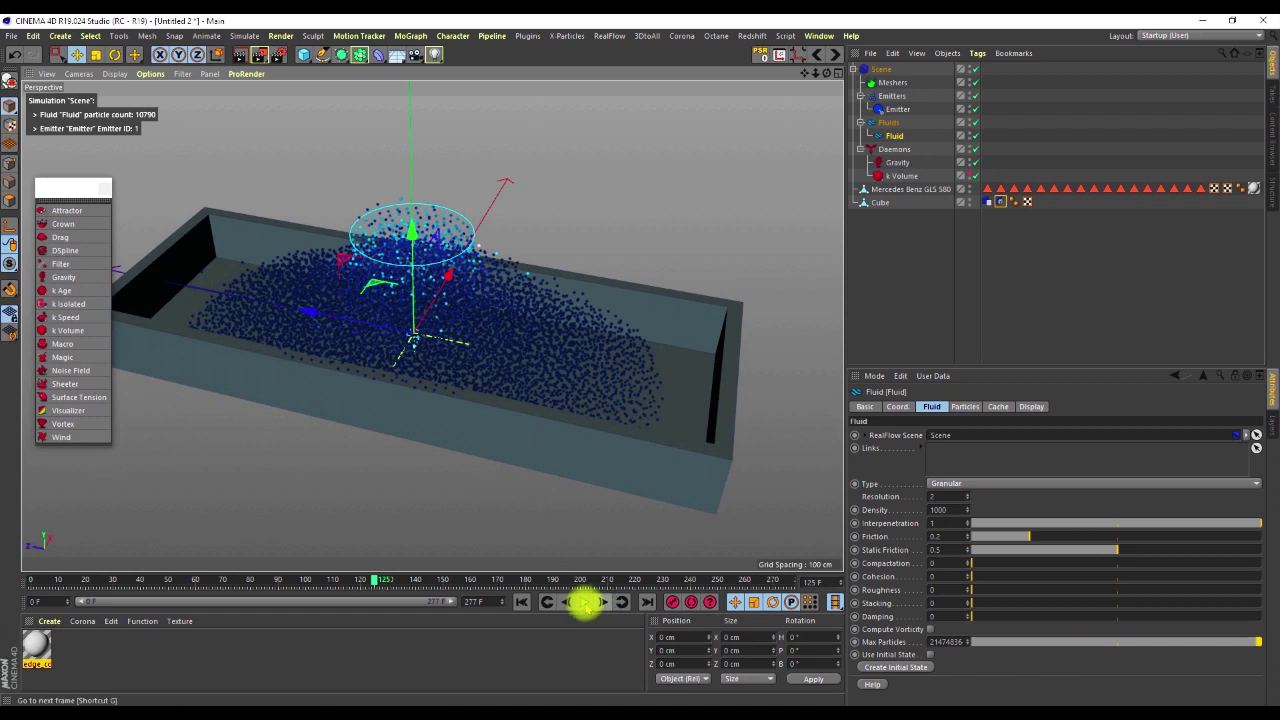
pyautogui.click(521, 601)
# Step: Set a Z position keyframe of 0 cm for the Emitter at frame 29
pyautogui.keyDown('alt'); pyautogui.moveTo(430, 260); pyautogui.dragTo(457, 286); pyautogui.keyUp('alt')
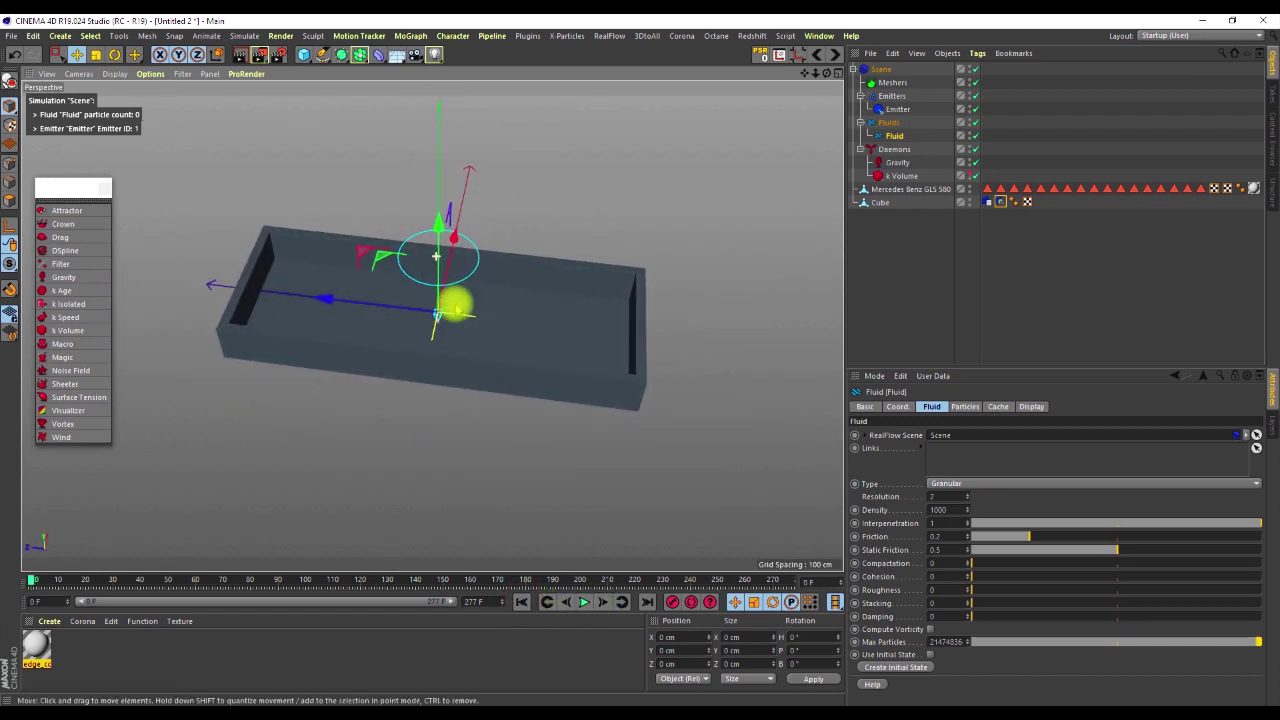
pyautogui.moveTo(32, 580); pyautogui.dragTo(110, 586)
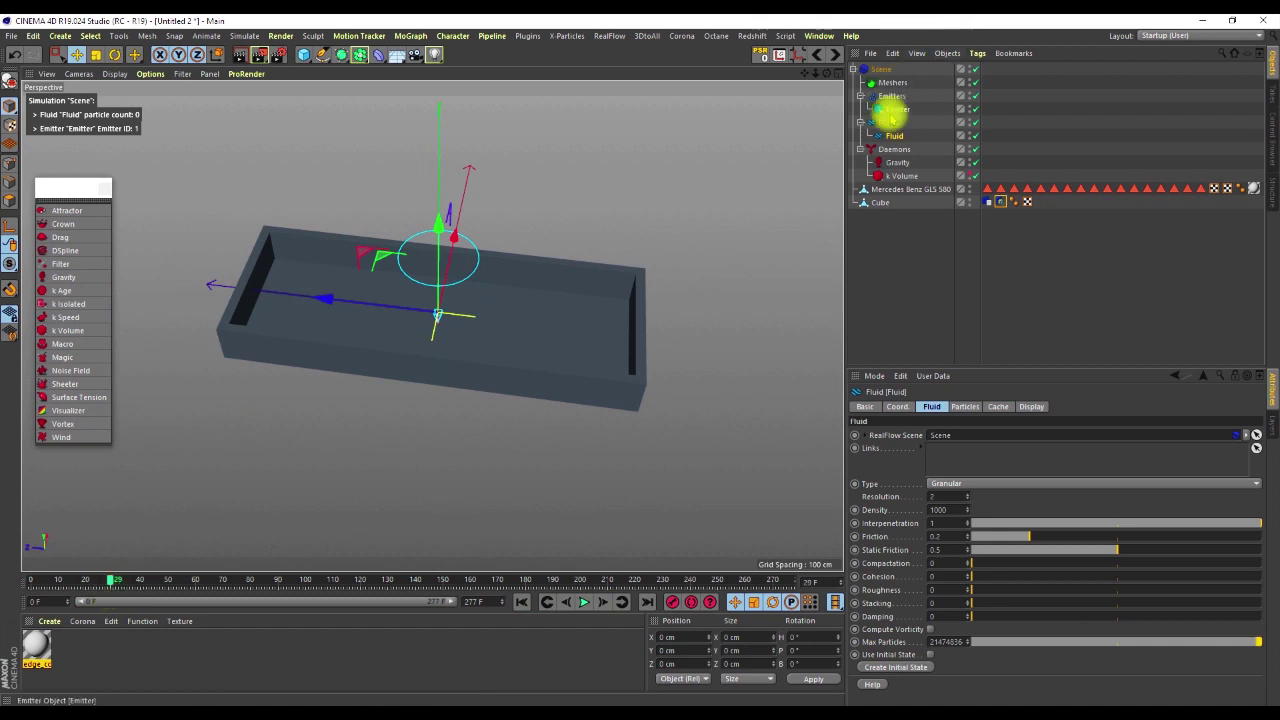
pyautogui.click(897, 109)
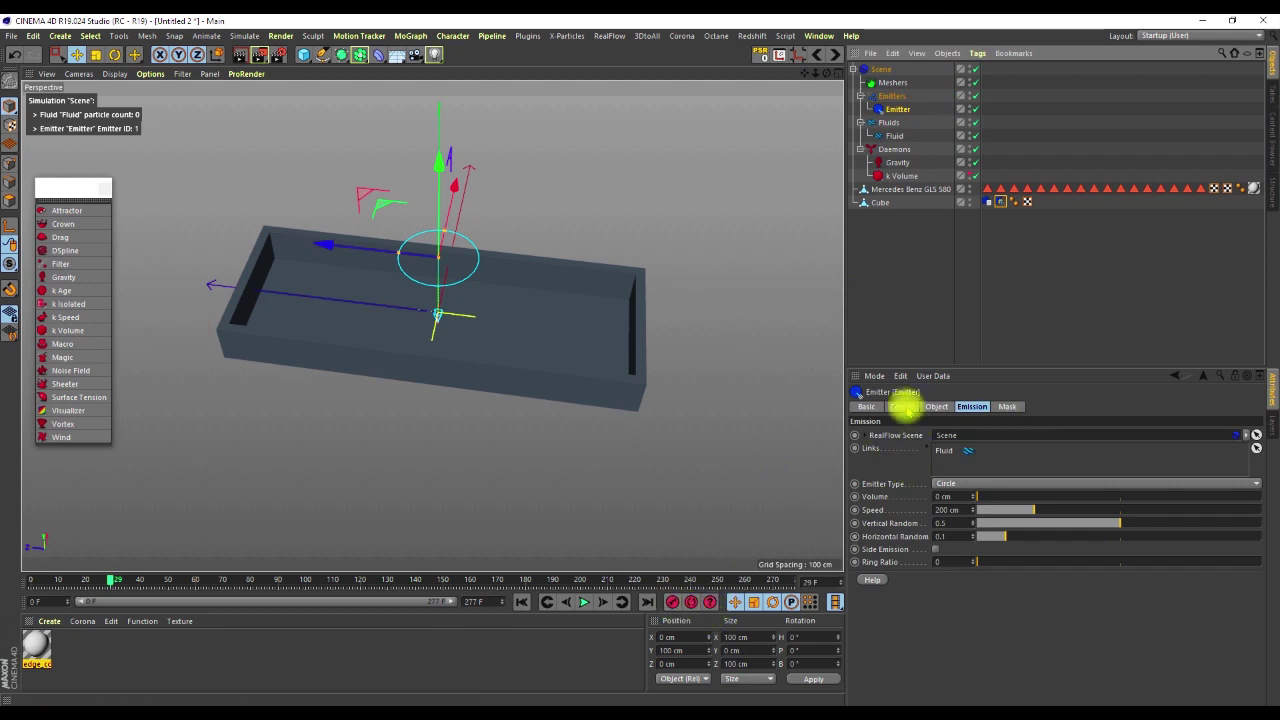
pyautogui.click(901, 406)
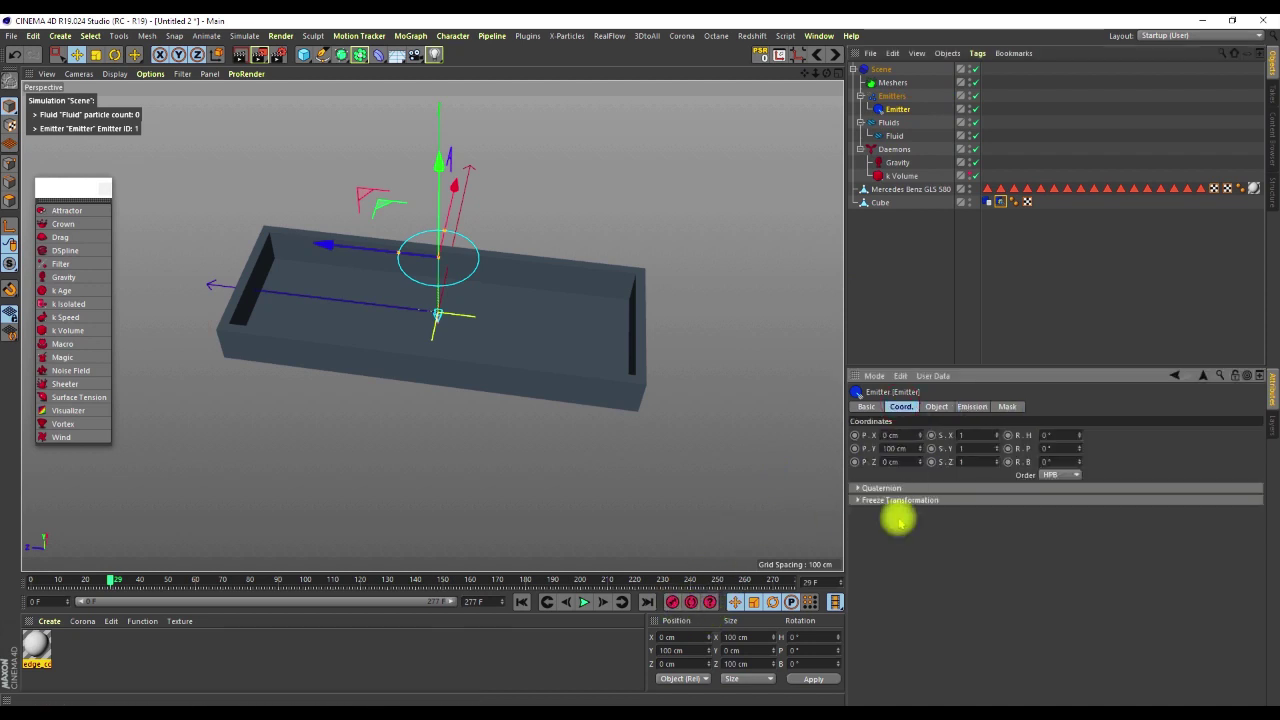
pyautogui.click(855, 461)
# Step: Move the Emitter along Z to about -182 cm at frame 70 and keyframe its Z position
pyautogui.moveTo(113, 585); pyautogui.dragTo(229, 592)
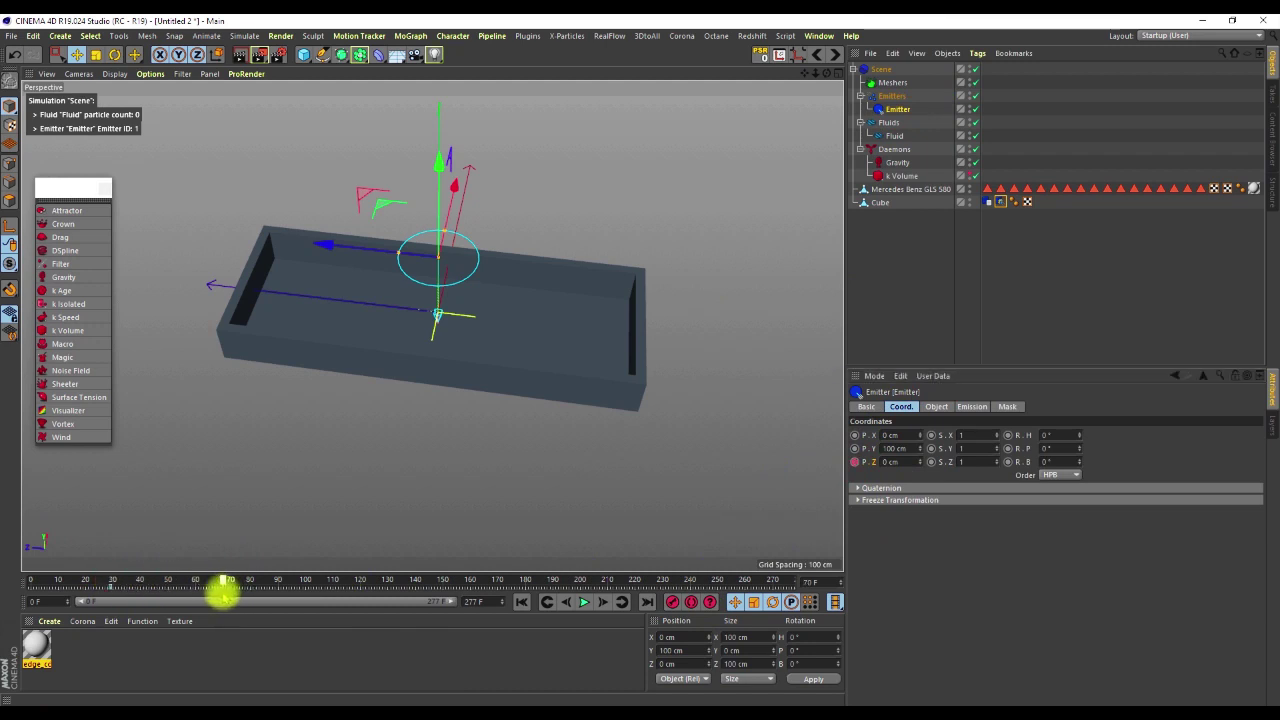
pyautogui.moveTo(329, 245); pyautogui.dragTo(470, 275)
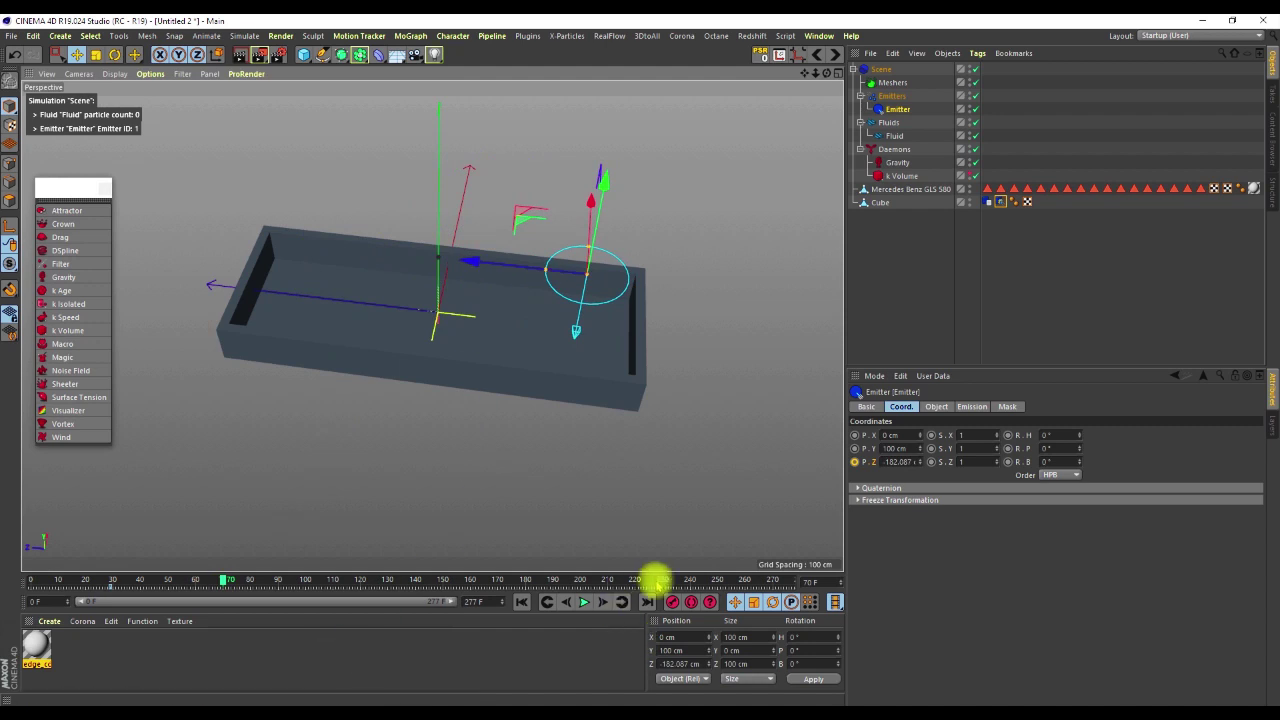
pyautogui.click(855, 461)
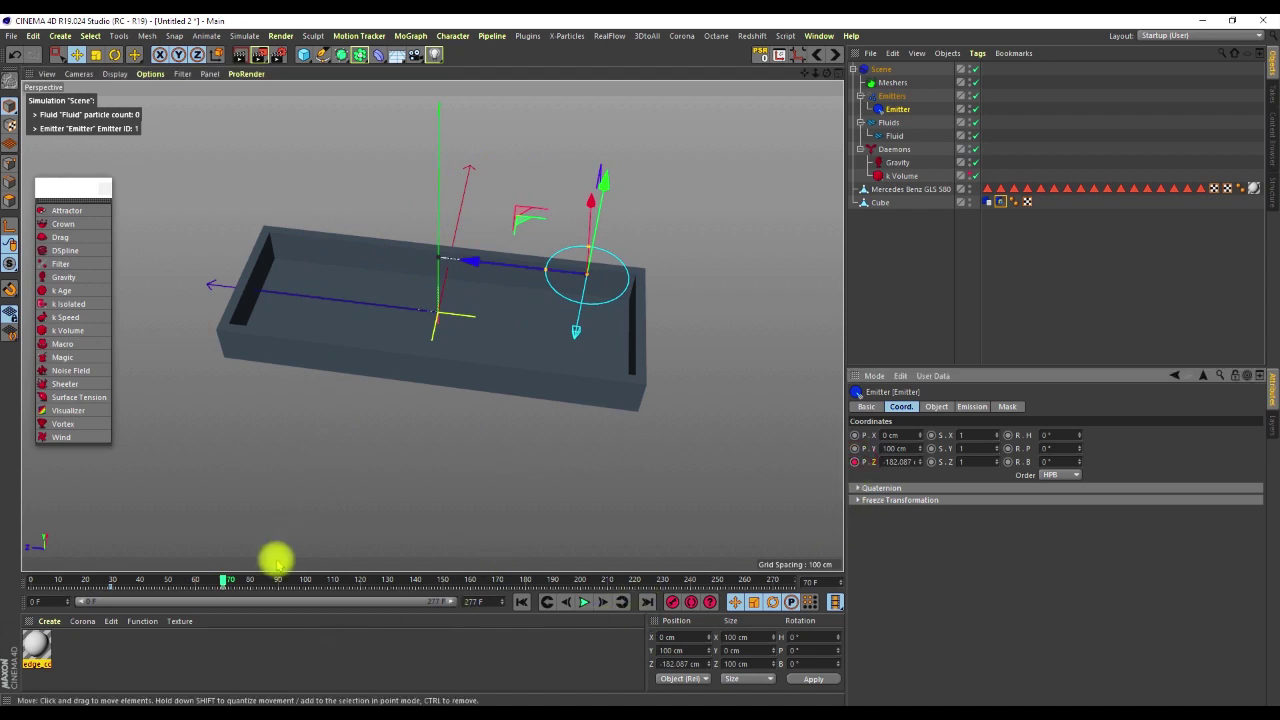
# Step: Move the Emitter to the tray's opposite end at frame 110, Z about 180 cm, and keyframe its Z position
pyautogui.moveTo(224, 580); pyautogui.dragTo(305, 582)
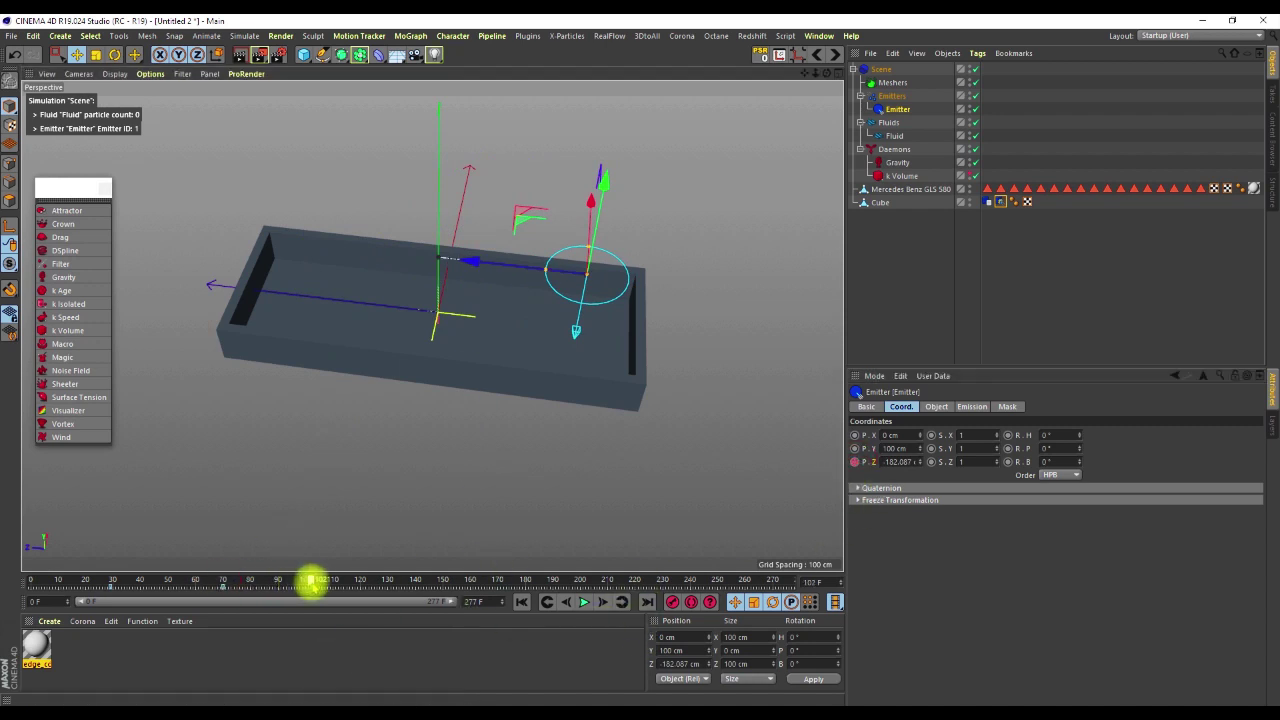
pyautogui.moveTo(470, 259); pyautogui.dragTo(190, 266)
pyautogui.keyDown('alt'); pyautogui.moveTo(190, 266); pyautogui.dragTo(227, 313); pyautogui.keyUp('alt')
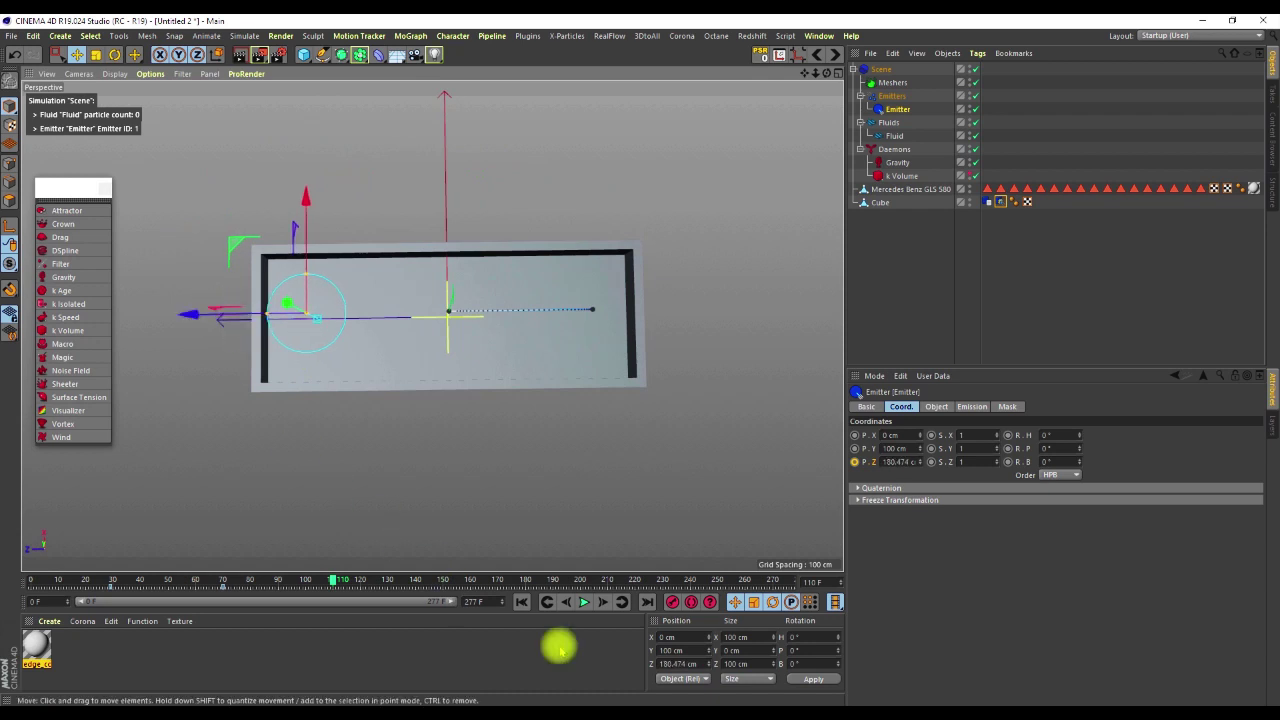
pyautogui.keyDown('ctrl'); pyautogui.click(854, 462); pyautogui.keyUp('ctrl')
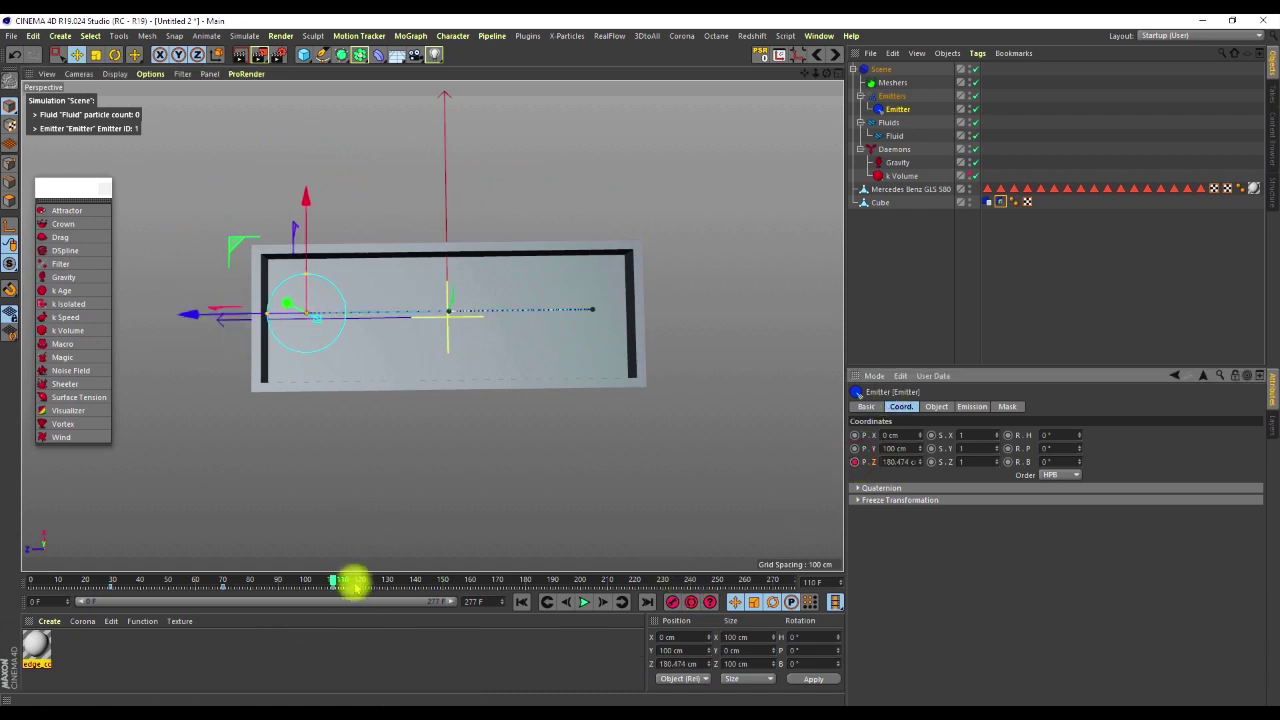
# Step: Duplicate the Emitter's frame 70 position key to about frame 92 and shift its final key to frame 129
pyautogui.moveTo(333, 578); pyautogui.dragTo(245, 582)
pyautogui.click(222, 590)
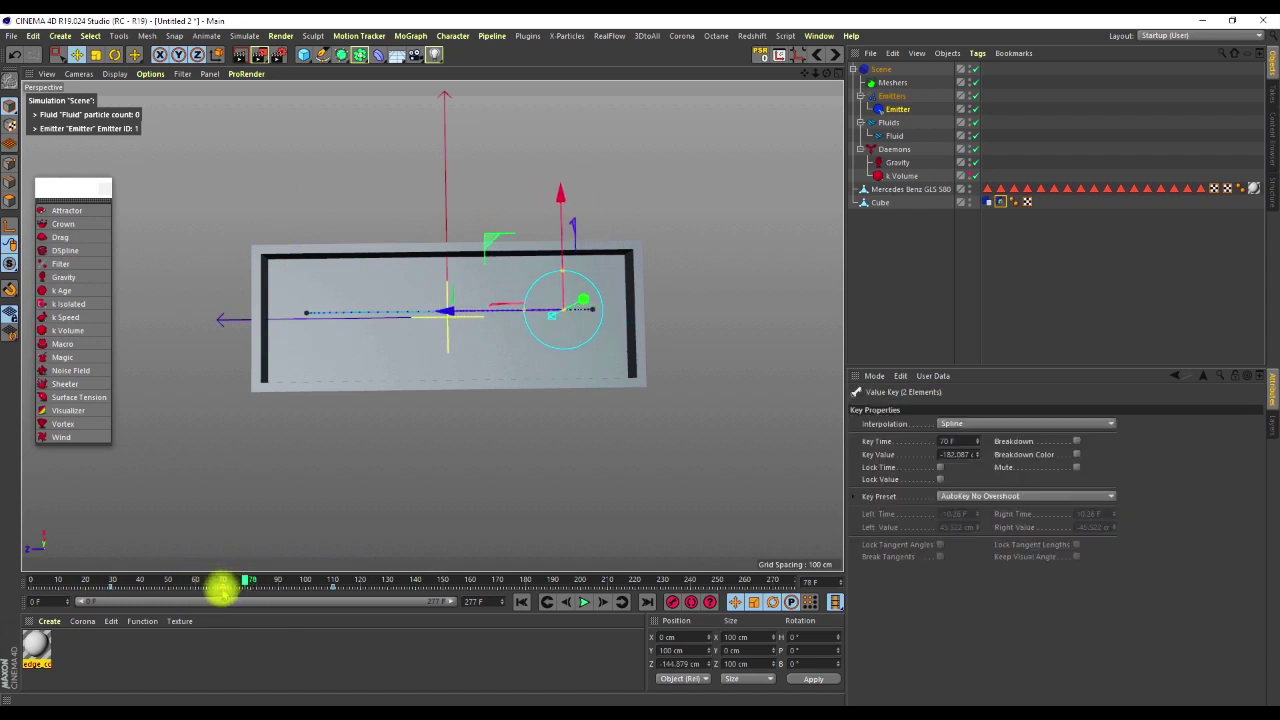
pyautogui.moveTo(222, 590); pyautogui.dragTo(245, 586)
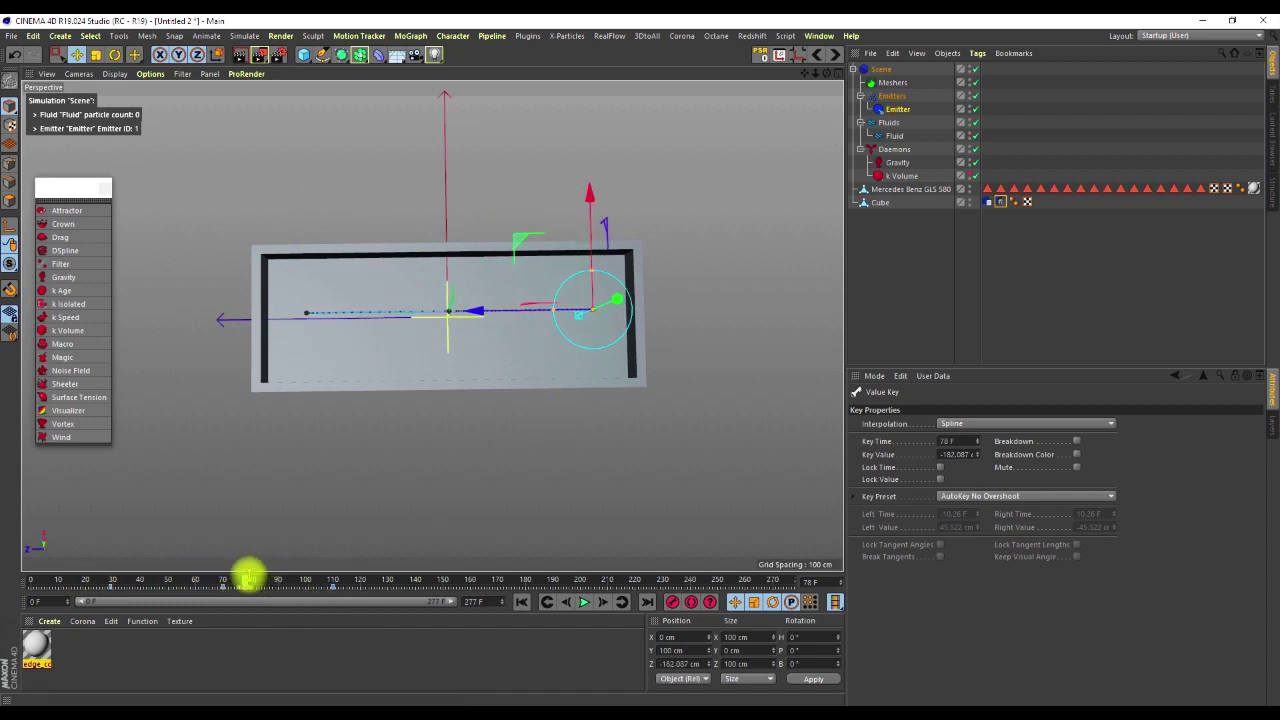
pyautogui.moveTo(240, 580); pyautogui.dragTo(375, 592)
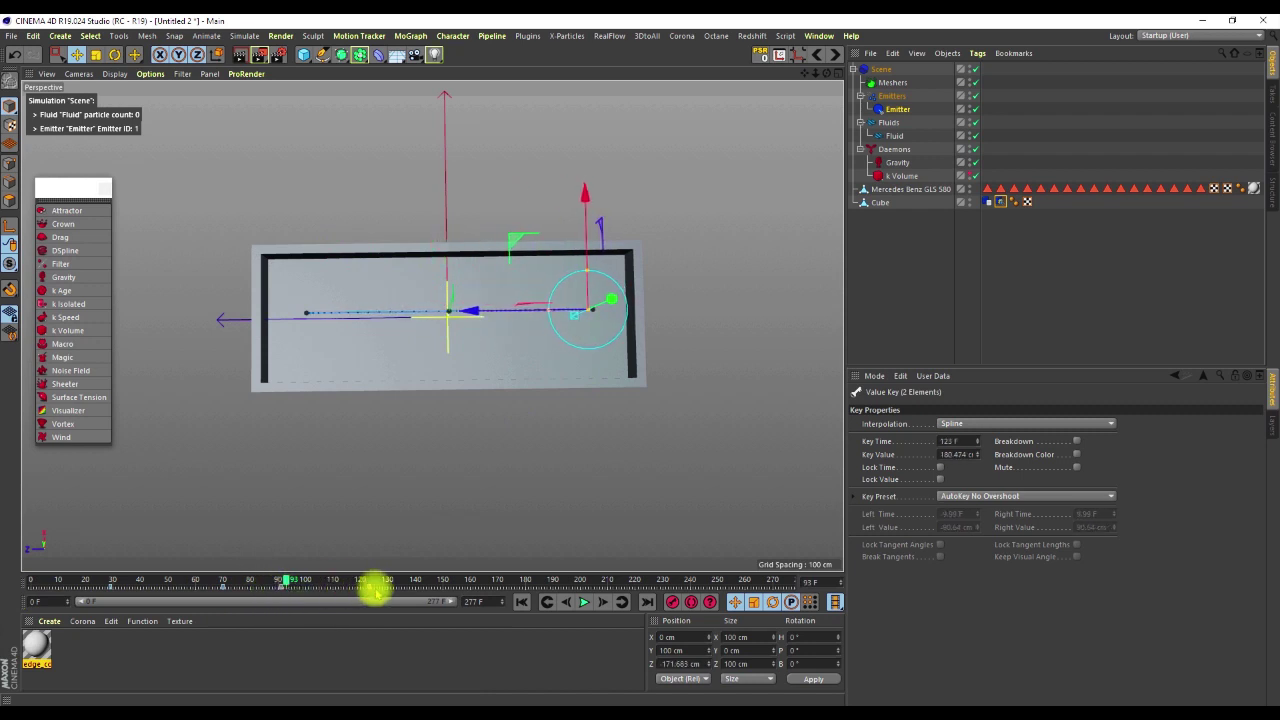
pyautogui.moveTo(285, 580); pyautogui.dragTo(399, 596)
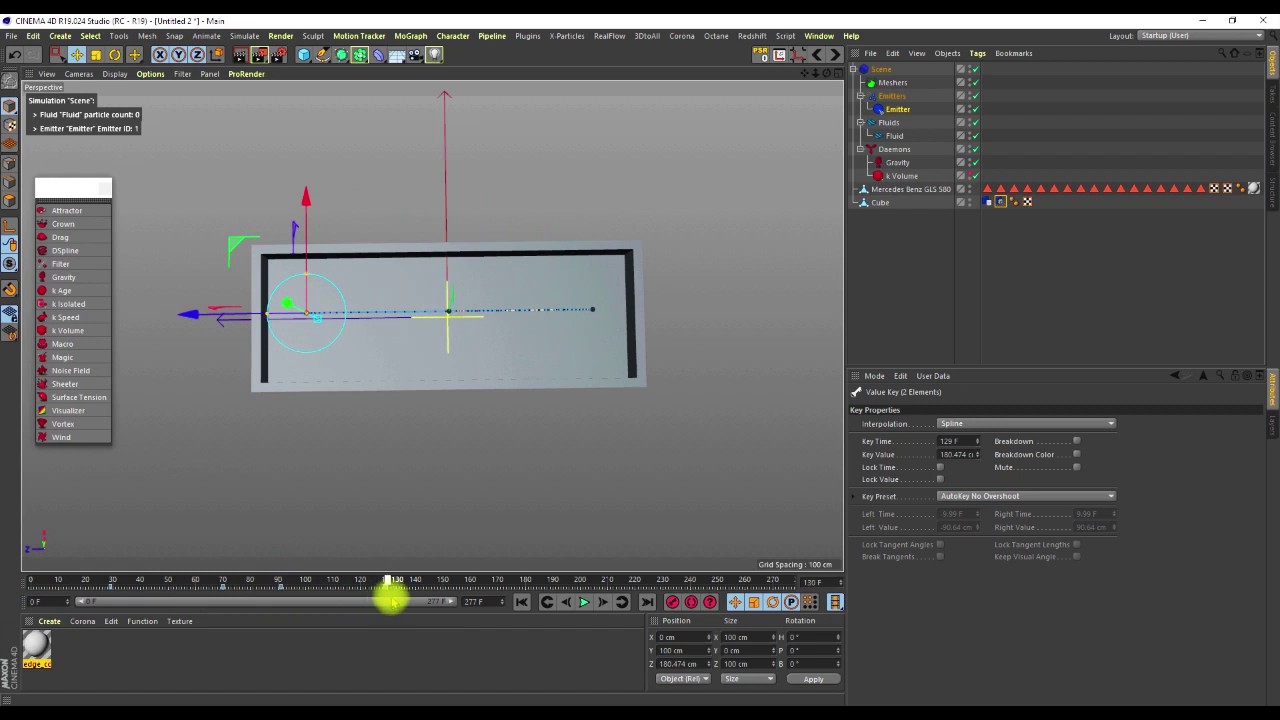
# Step: Check the Mercedes car's keyframe timing, reselect the Emitter and return to frame 0
pyautogui.click(891, 190)
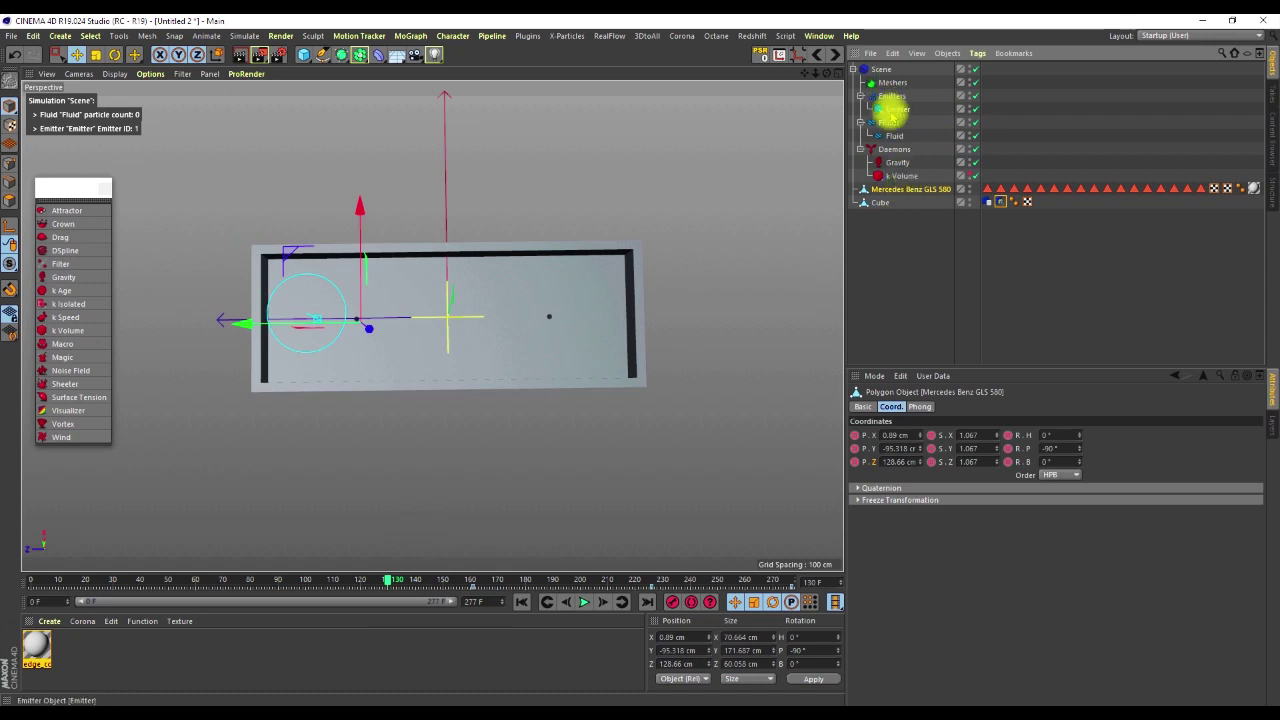
pyautogui.click(895, 110)
pyautogui.moveTo(393, 578); pyautogui.dragTo(14, 580)
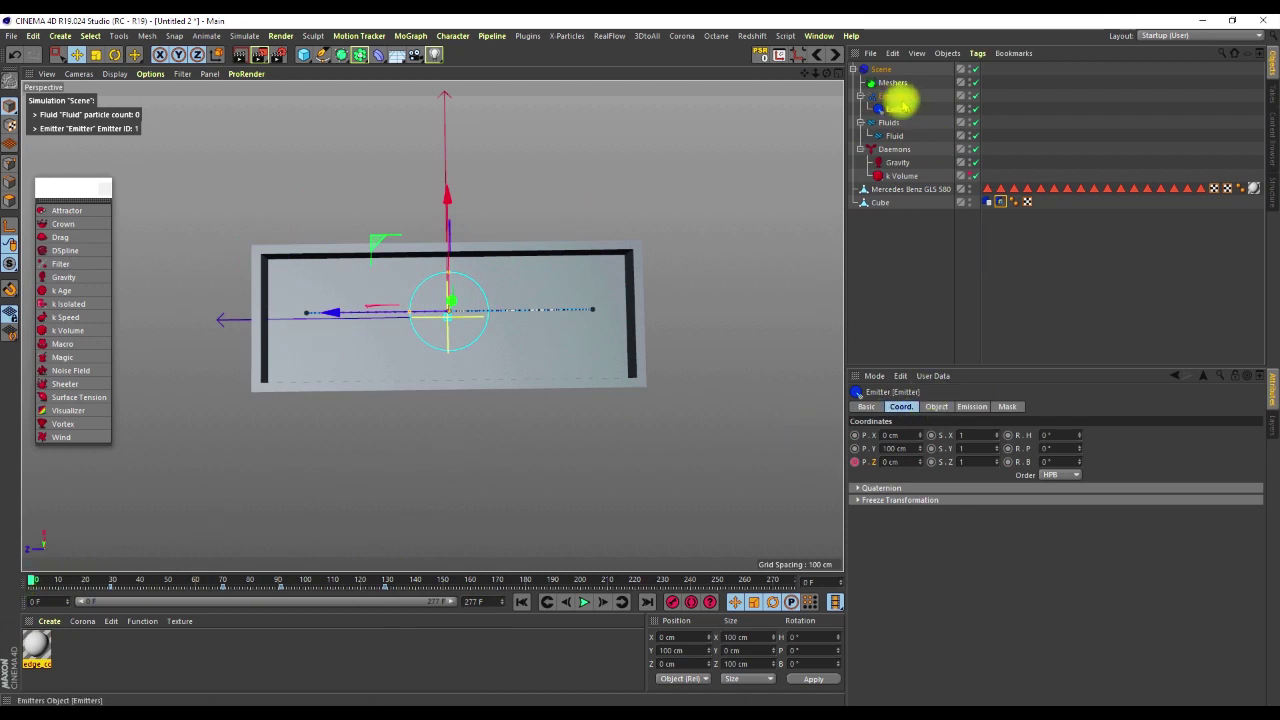
# Step: Keyframe the Emitter's emission Speed at 200 cm on frame 129
pyautogui.click(936, 406)
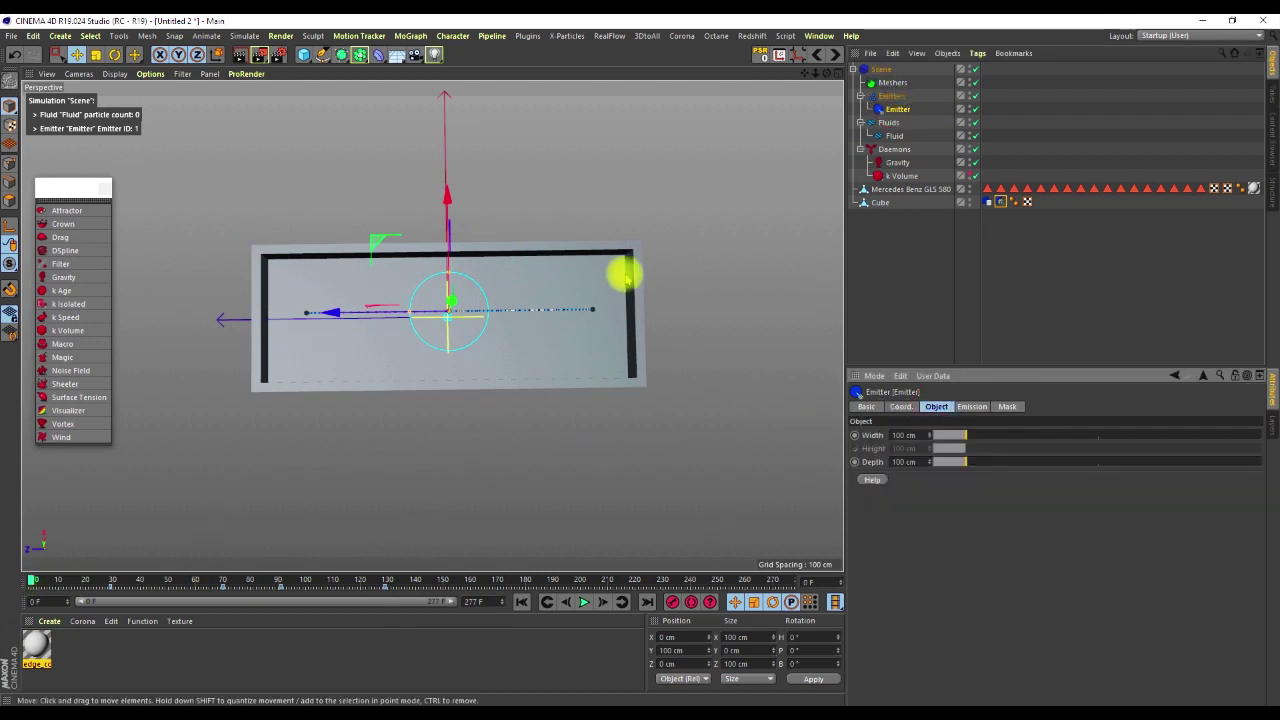
pyautogui.click(972, 406)
pyautogui.keyDown('alt'); pyautogui.moveTo(357, 306); pyautogui.dragTo(738, 422); pyautogui.keyUp('alt')
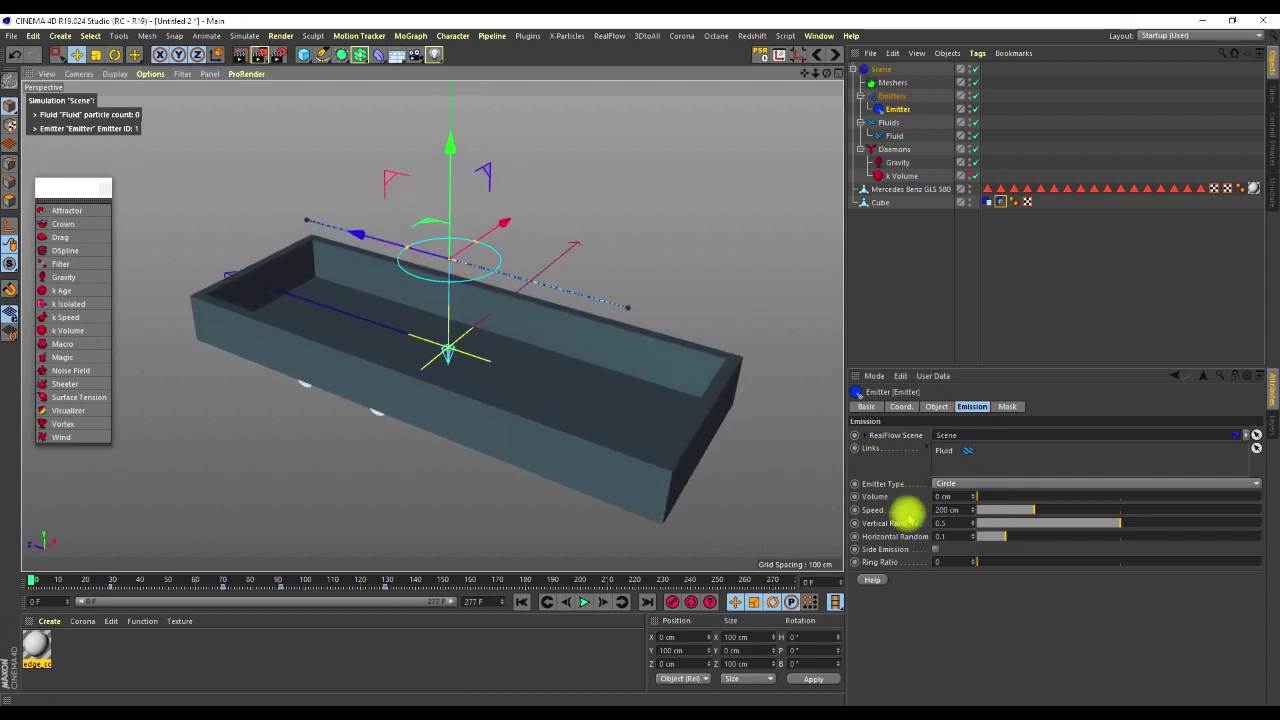
pyautogui.click(32, 578)
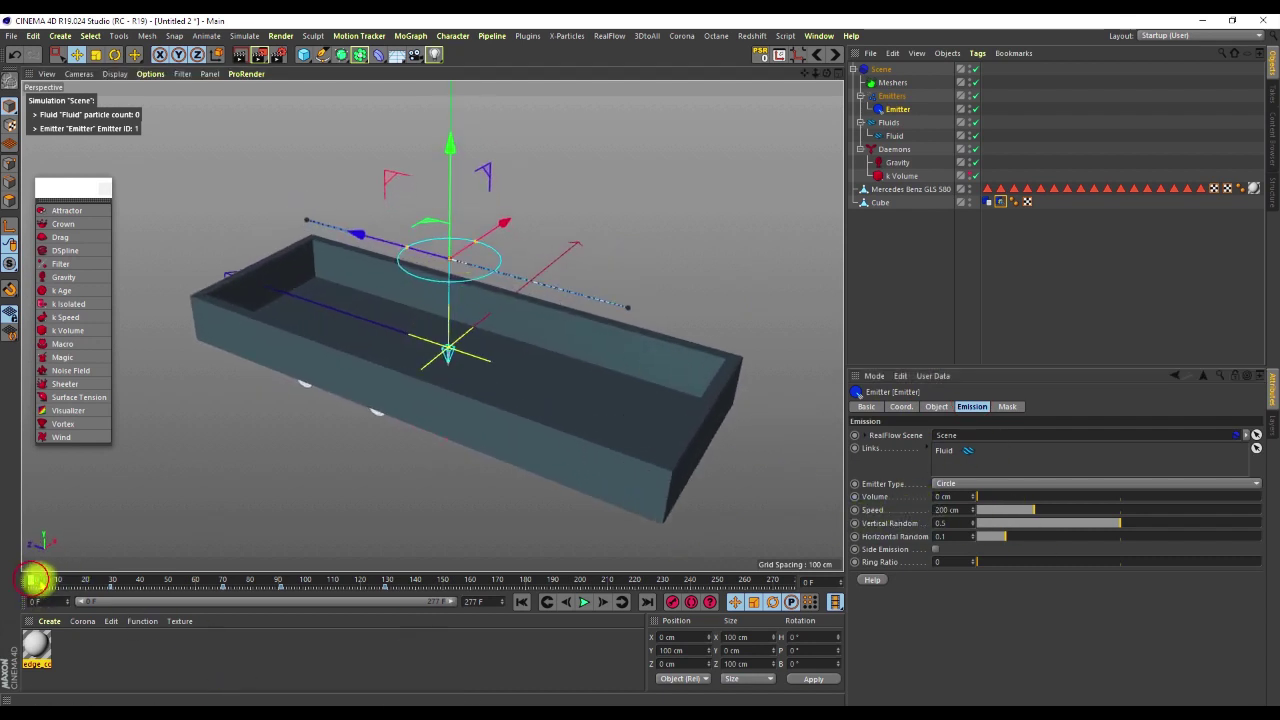
pyautogui.moveTo(62, 580); pyautogui.dragTo(386, 586)
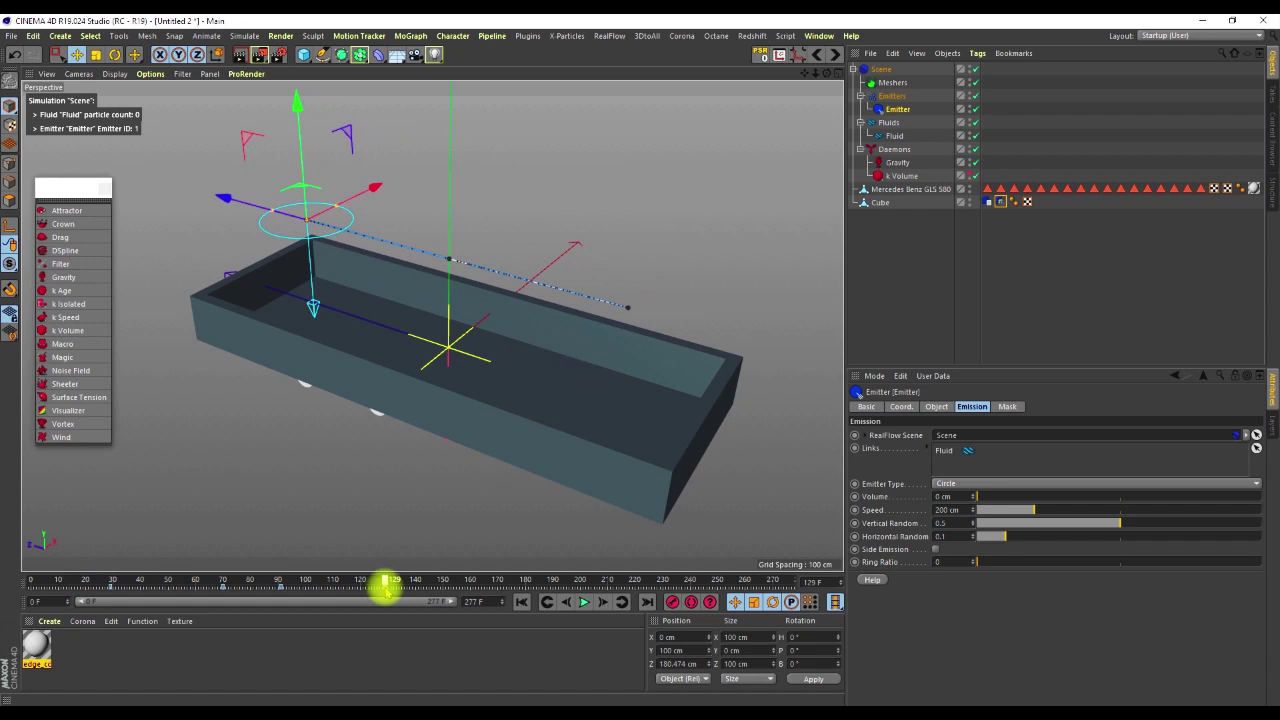
pyautogui.keyDown('ctrl'); pyautogui.click(854, 510); pyautogui.keyUp('ctrl')
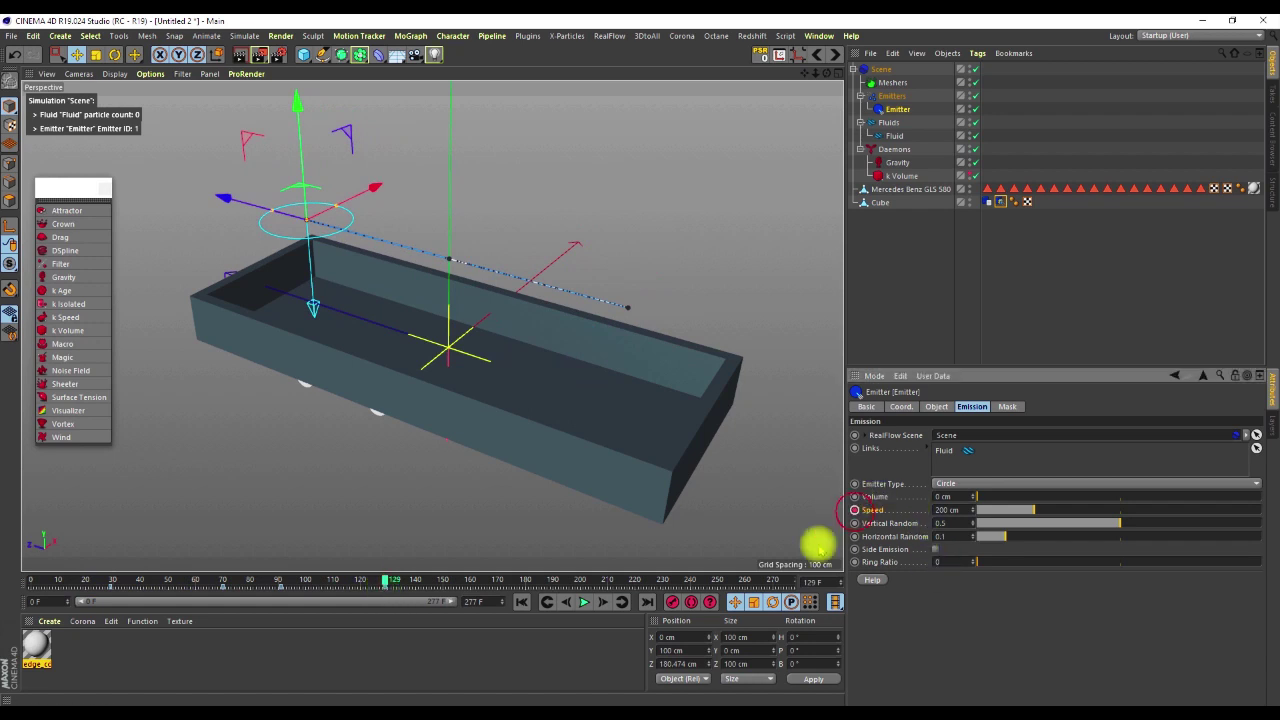
# Step: Set the Emitter's emission Speed to 0 cm at frame 142 and keyframe it
pyautogui.moveTo(386, 580); pyautogui.dragTo(404, 581)
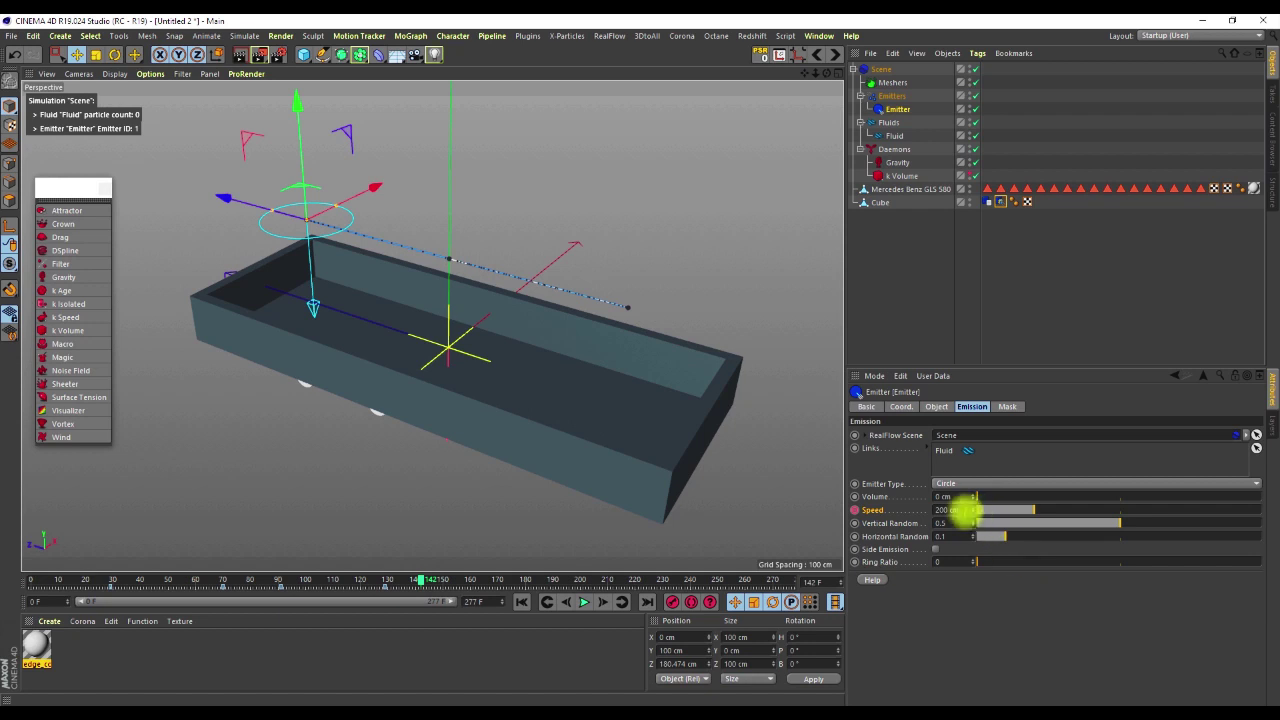
pyautogui.click(958, 510)
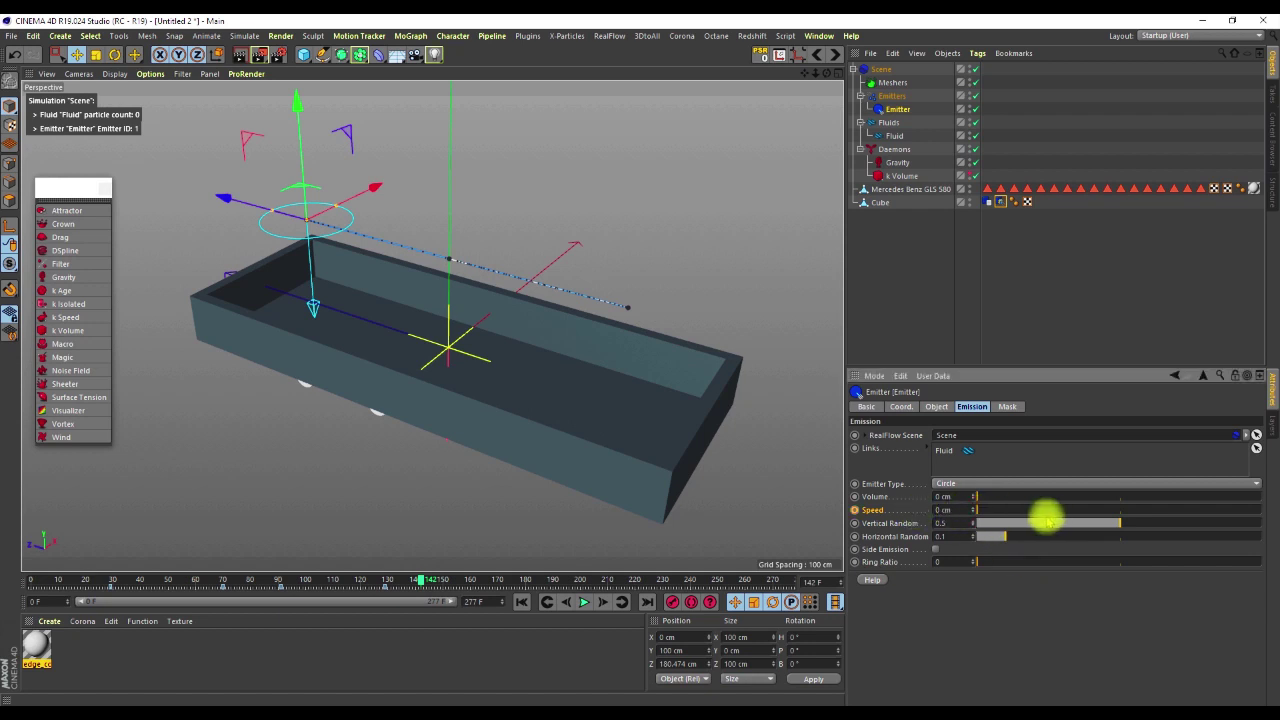
pyautogui.keyDown('alt'); pyautogui.moveTo(486, 337); pyautogui.dragTo(543, 471); pyautogui.keyUp('alt')
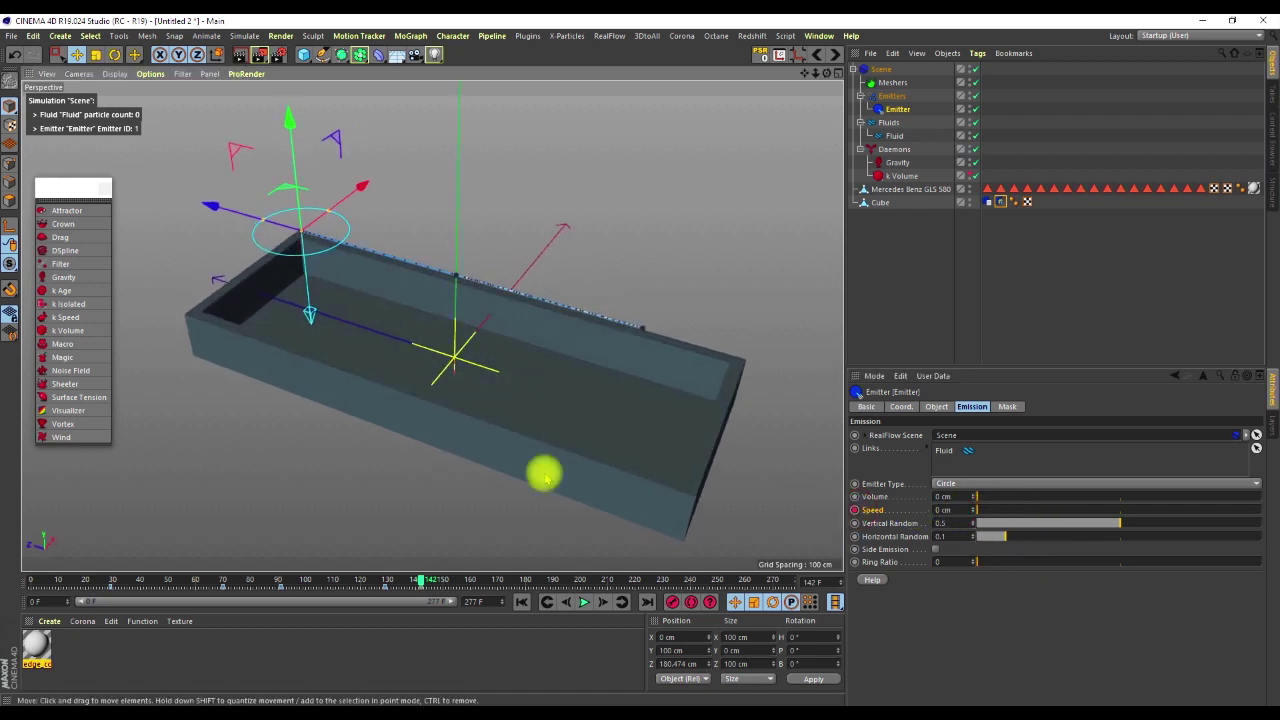
# Step: Play the simulation from frame 0 past the end of emission, stop it and inspect how the particles fill the tray
pyautogui.click(521, 601)
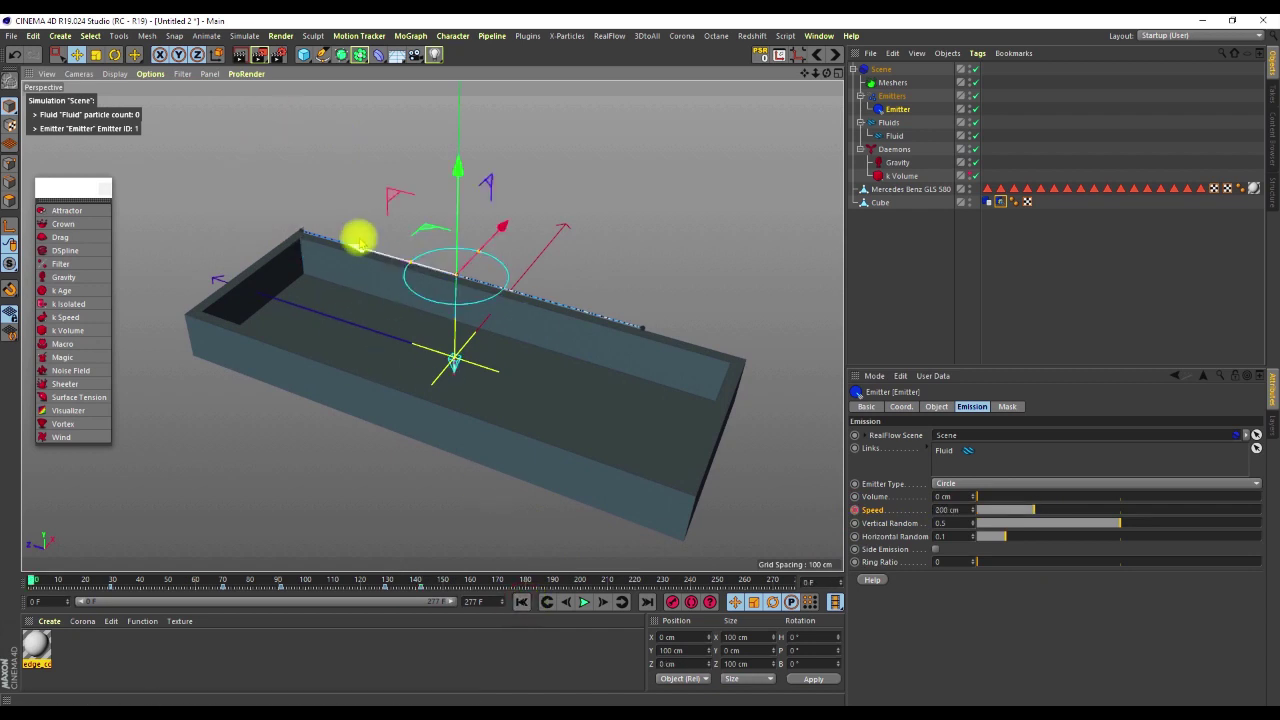
pyautogui.click(585, 601)
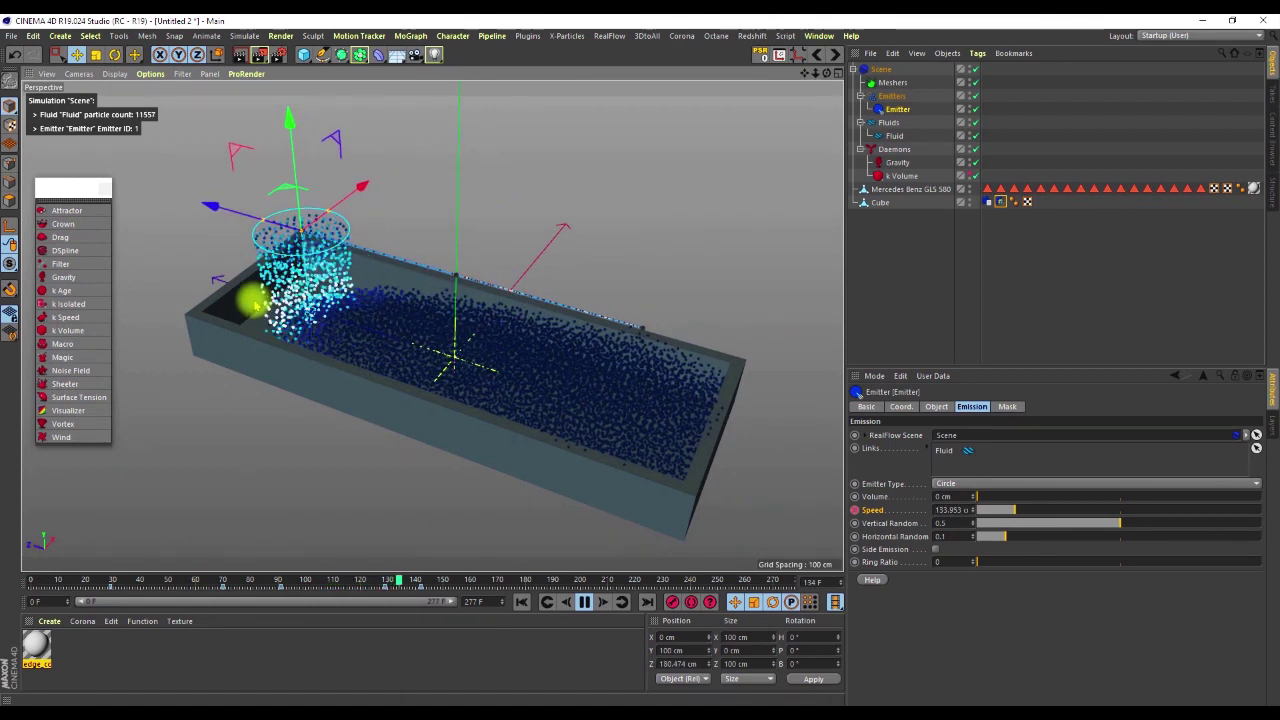
pyautogui.keyDown('alt'); pyautogui.moveTo(505, 265); pyautogui.dragTo(457, 263); pyautogui.keyUp('alt')
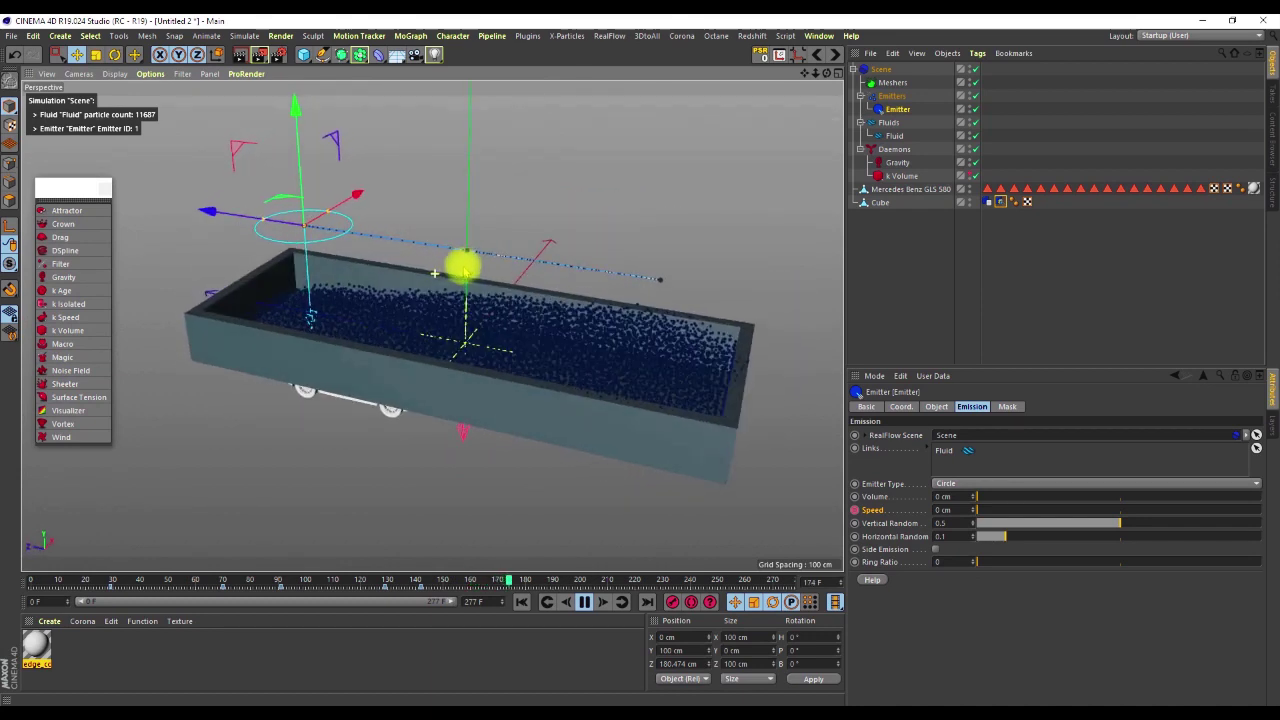
pyautogui.click(585, 601)
pyautogui.keyDown('alt'); pyautogui.moveTo(529, 263); pyautogui.dragTo(568, 316, button='right'); pyautogui.keyUp('alt')
pyautogui.keyDown('alt'); pyautogui.moveTo(433, 326); pyautogui.dragTo(763, 429); pyautogui.keyUp('alt')
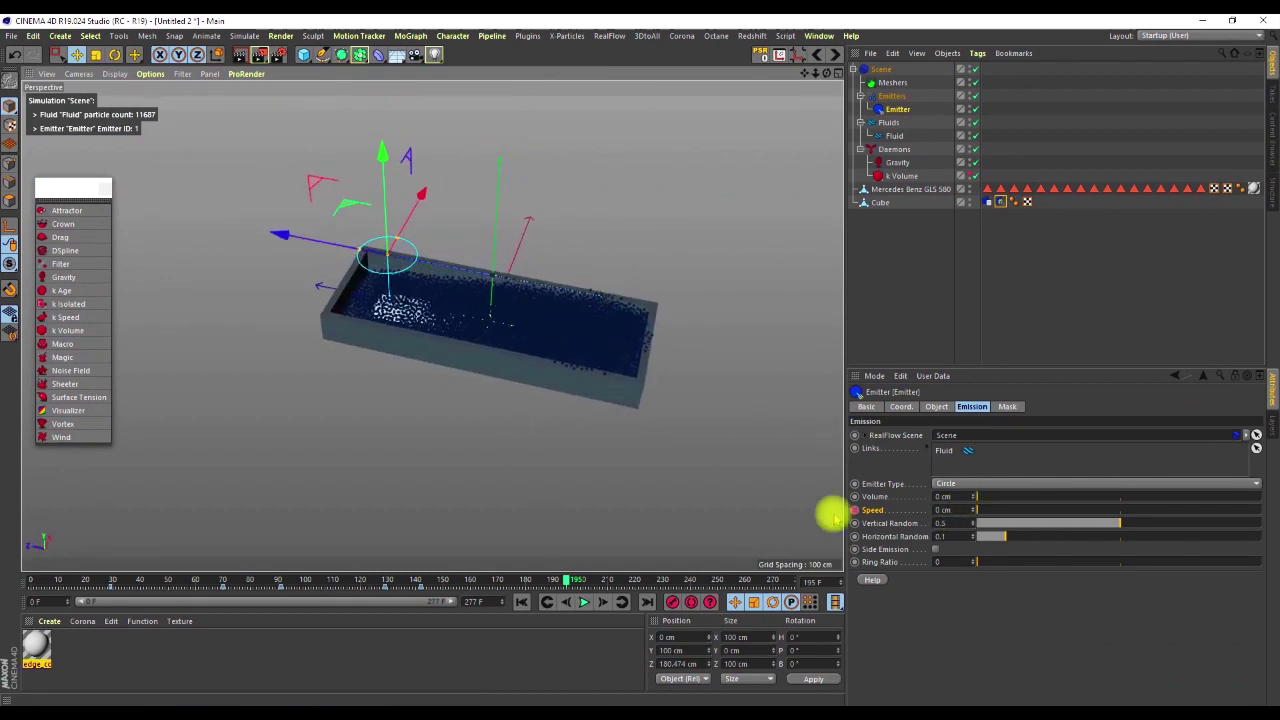
# Step: Rewind to frame 0 and set the Fluid's Resolution to 20
pyautogui.click(894, 135)
pyautogui.keyDown('alt'); pyautogui.moveTo(543, 346); pyautogui.dragTo(589, 449); pyautogui.keyUp('alt')
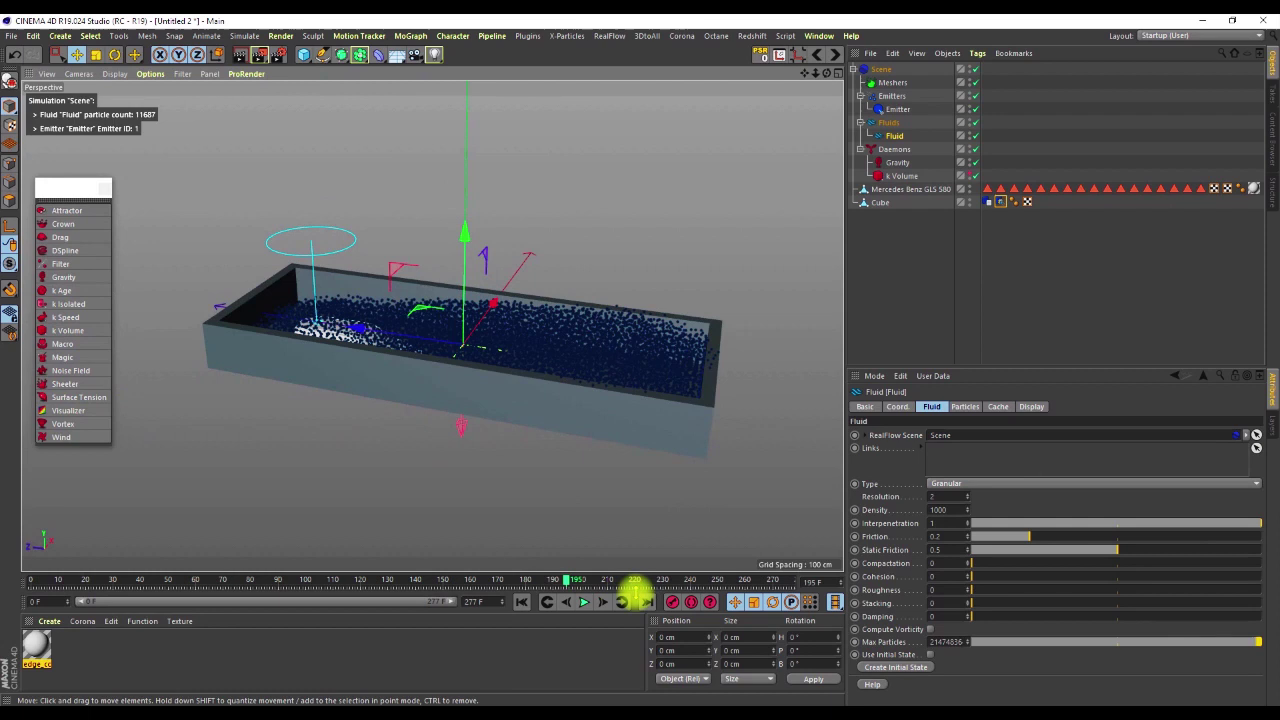
pyautogui.click(522, 602)
pyautogui.click(937, 497)
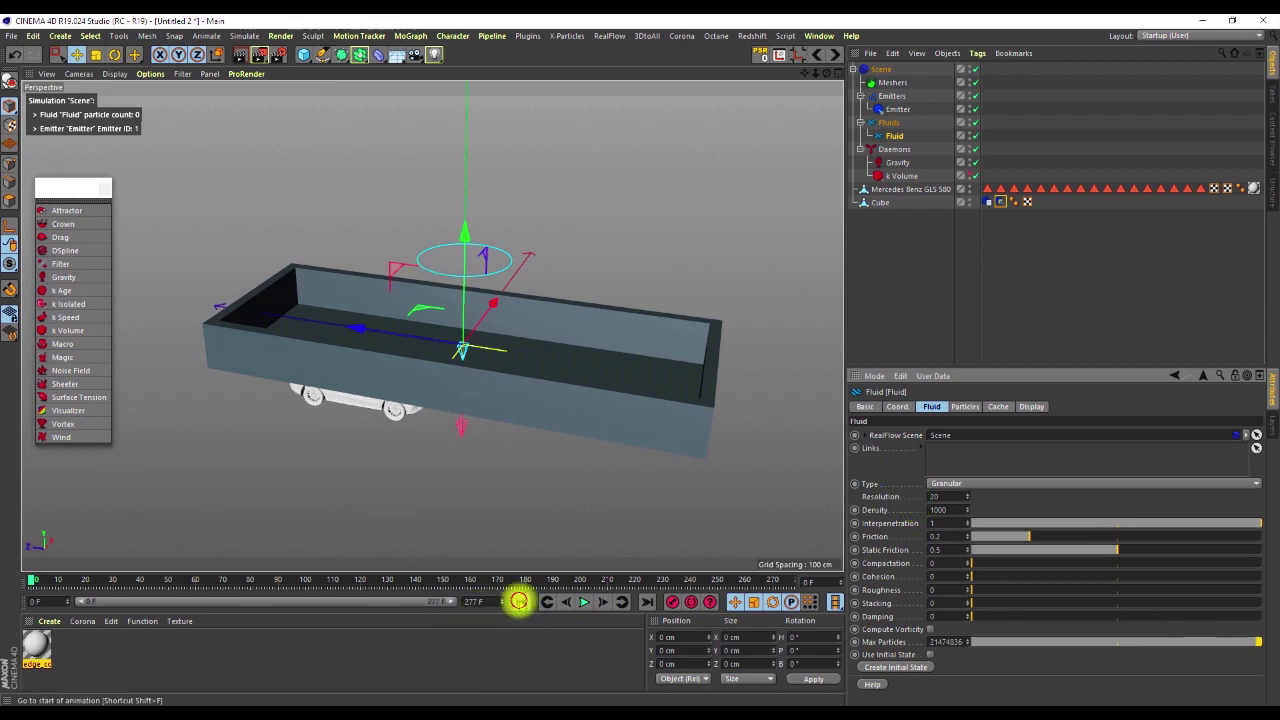
# Step: Run the higher-resolution simulation until the tray has filled and emission has ended, then stop playback
pyautogui.click(585, 601)
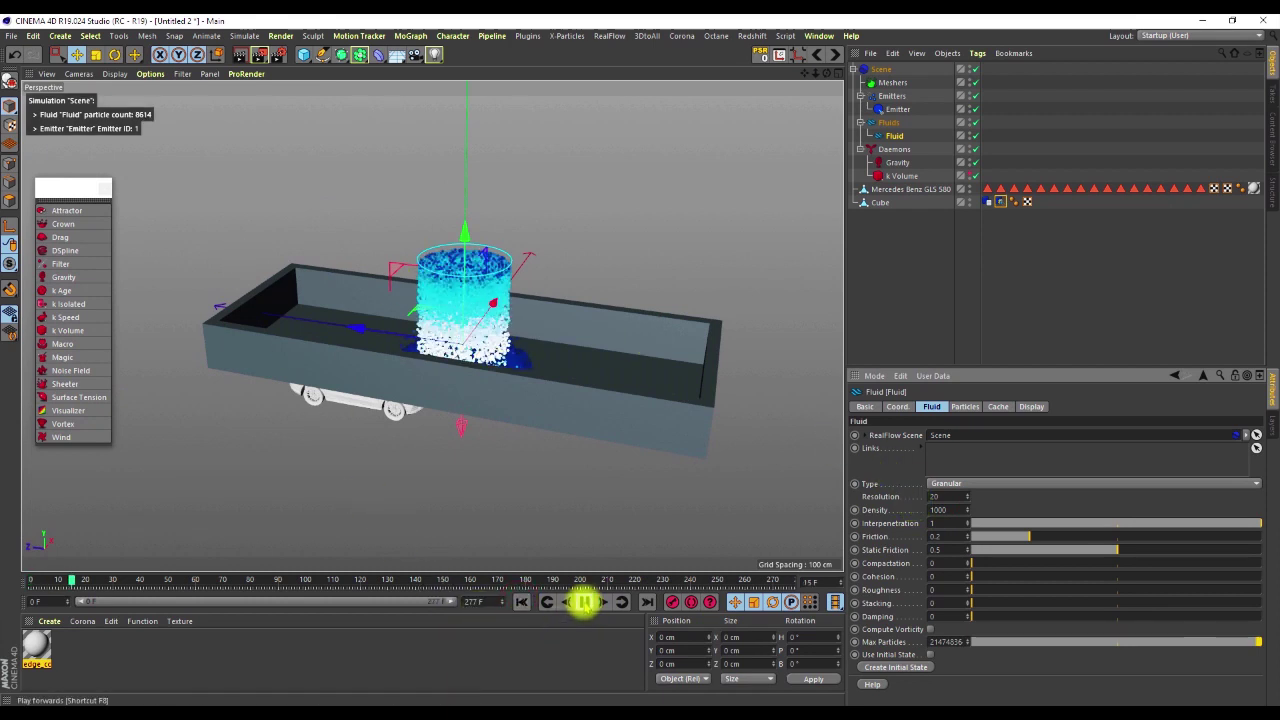
pyautogui.keyDown('alt'); pyautogui.moveTo(443, 359); pyautogui.dragTo(563, 336); pyautogui.keyUp('alt')
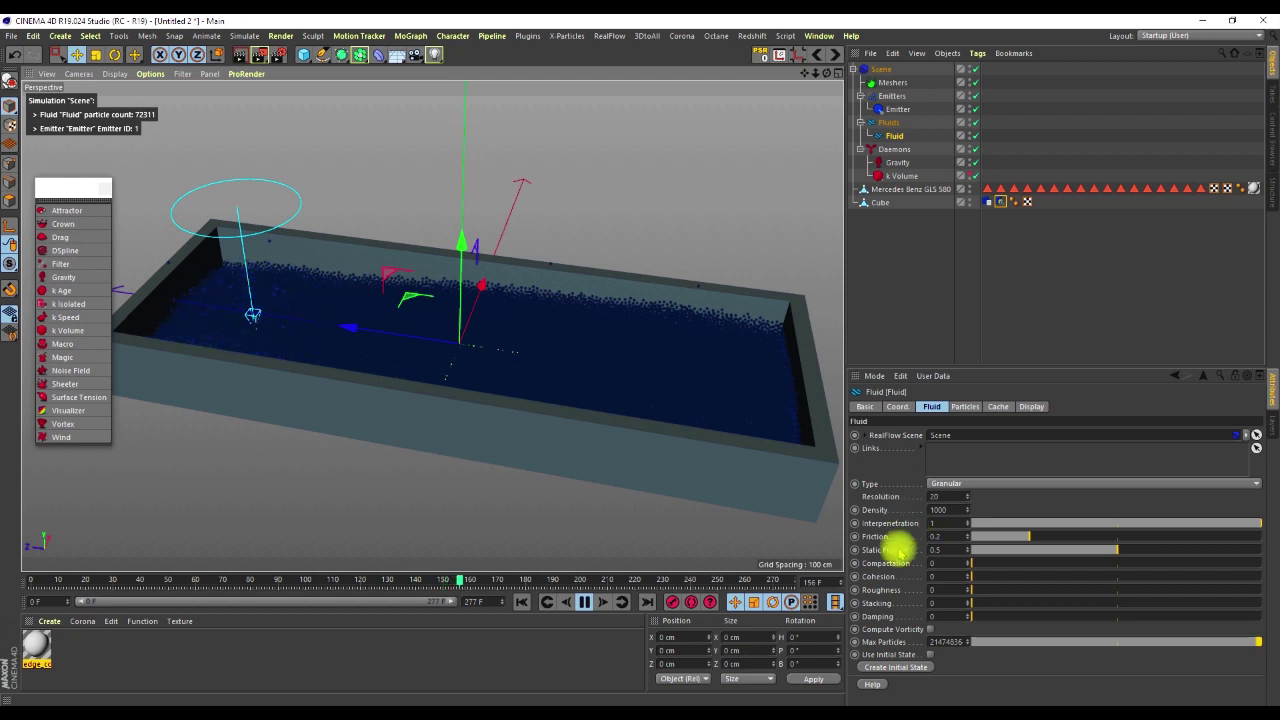
pyautogui.click(584, 601)
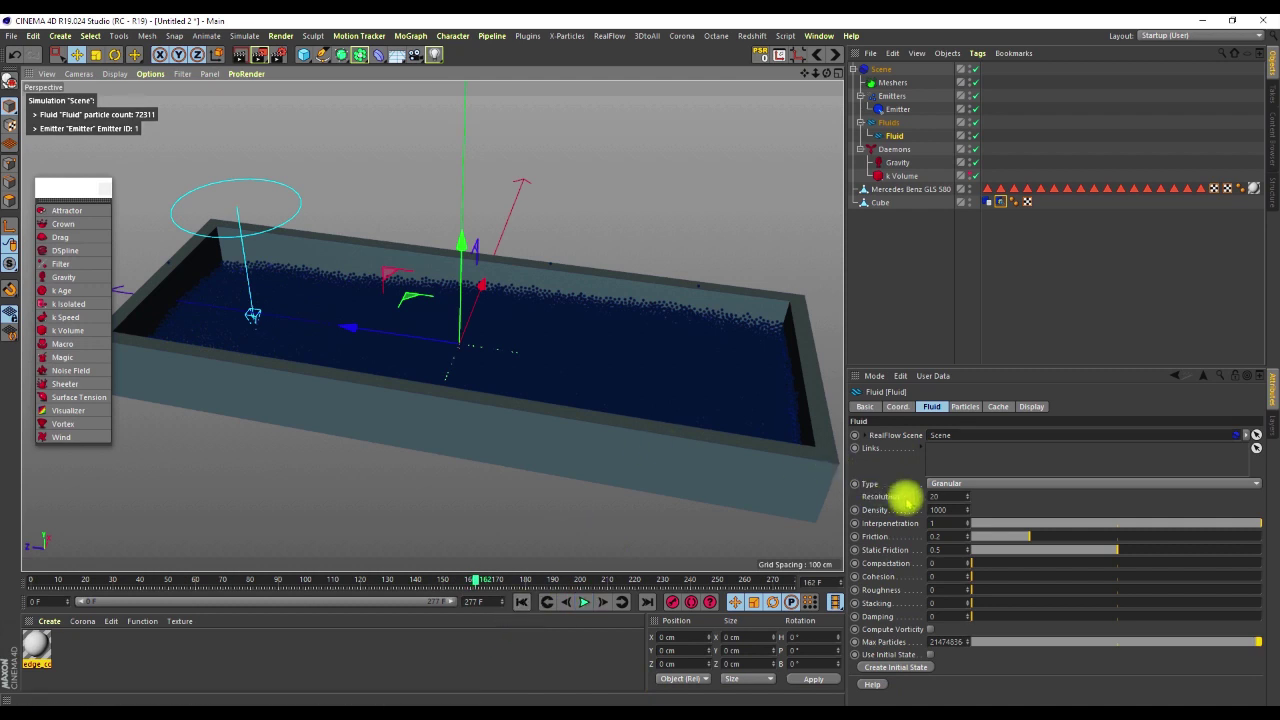
# Step: Set the Fluid's Friction to 0.5, Compactation to 0.031, Cohesion to 0.077, Roughness to 0.019 and Stacking to 0.031
pyautogui.keyDown('alt'); pyautogui.moveTo(540, 367); pyautogui.dragTo(484, 330); pyautogui.keyUp('alt')
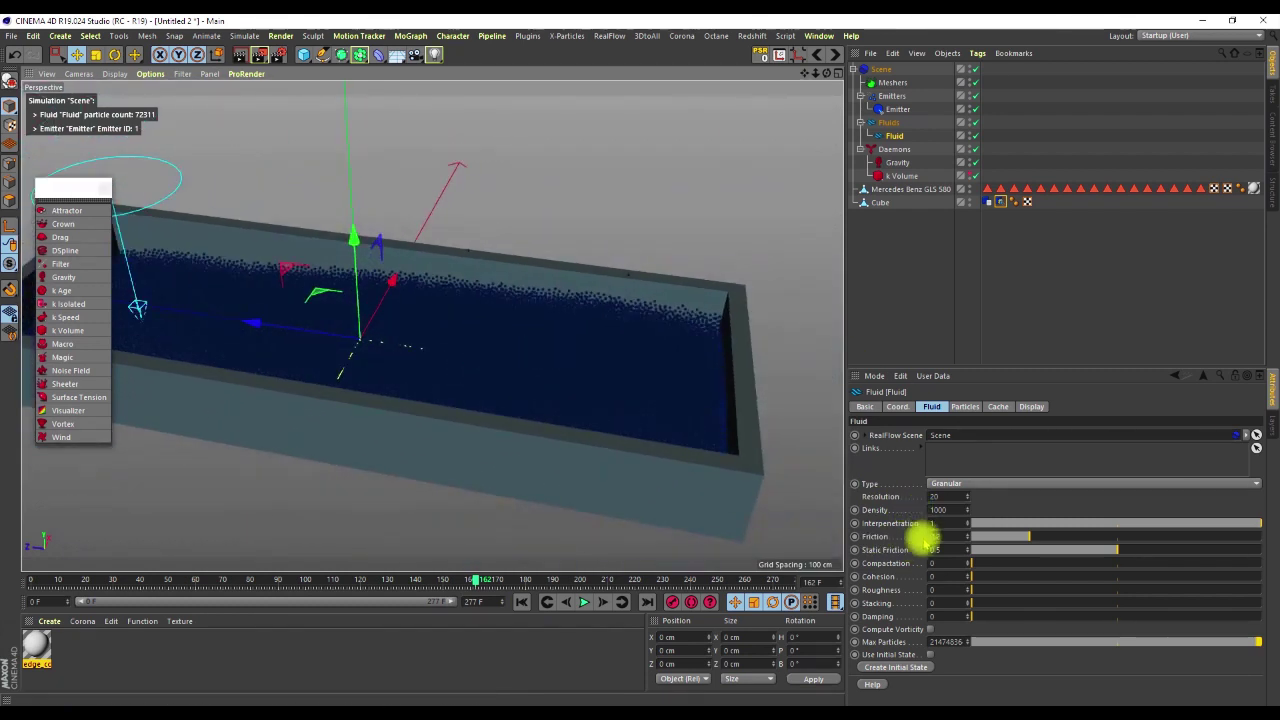
pyautogui.click(940, 540)
pyautogui.click(932, 537)
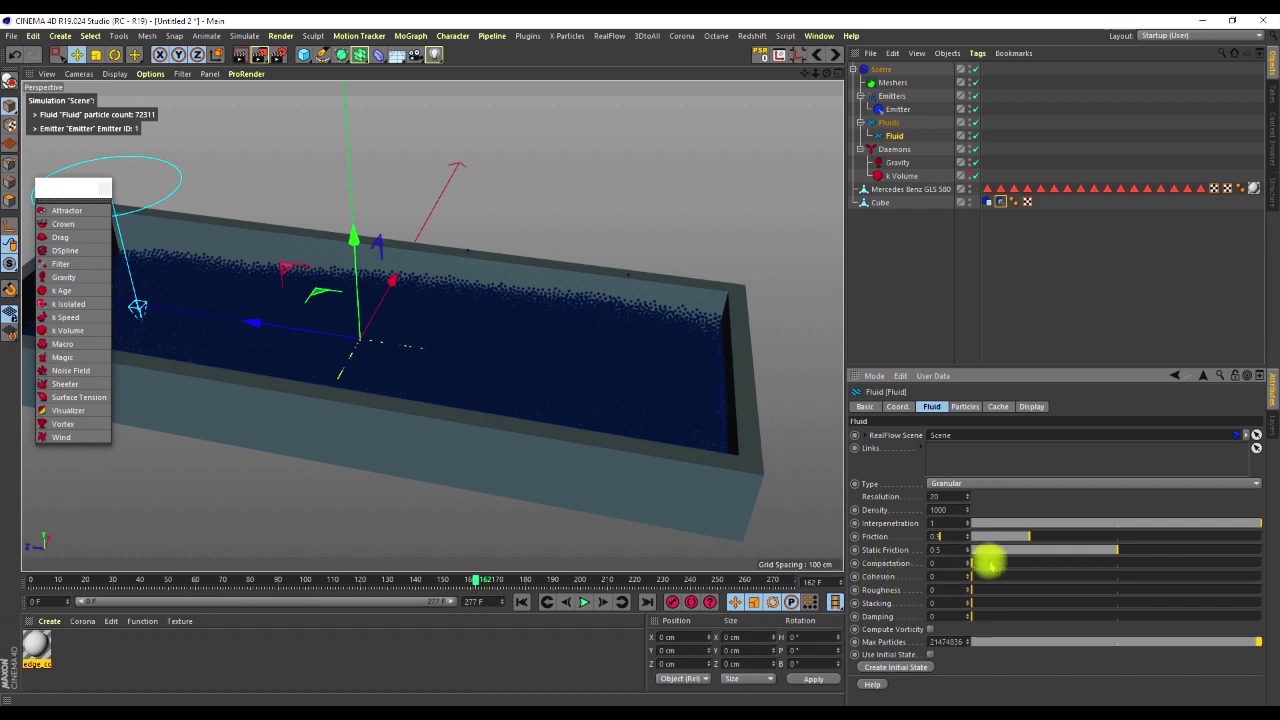
pyautogui.moveTo(975, 566); pyautogui.dragTo(981, 563)
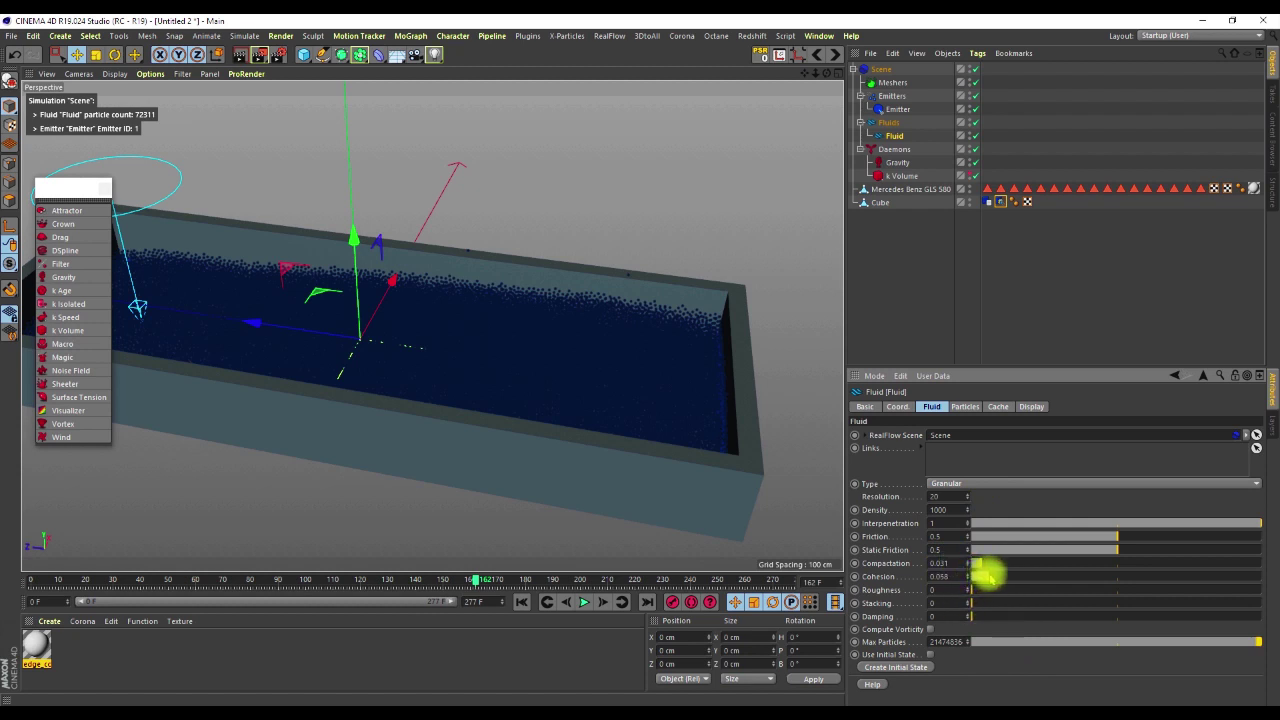
pyautogui.click(996, 576)
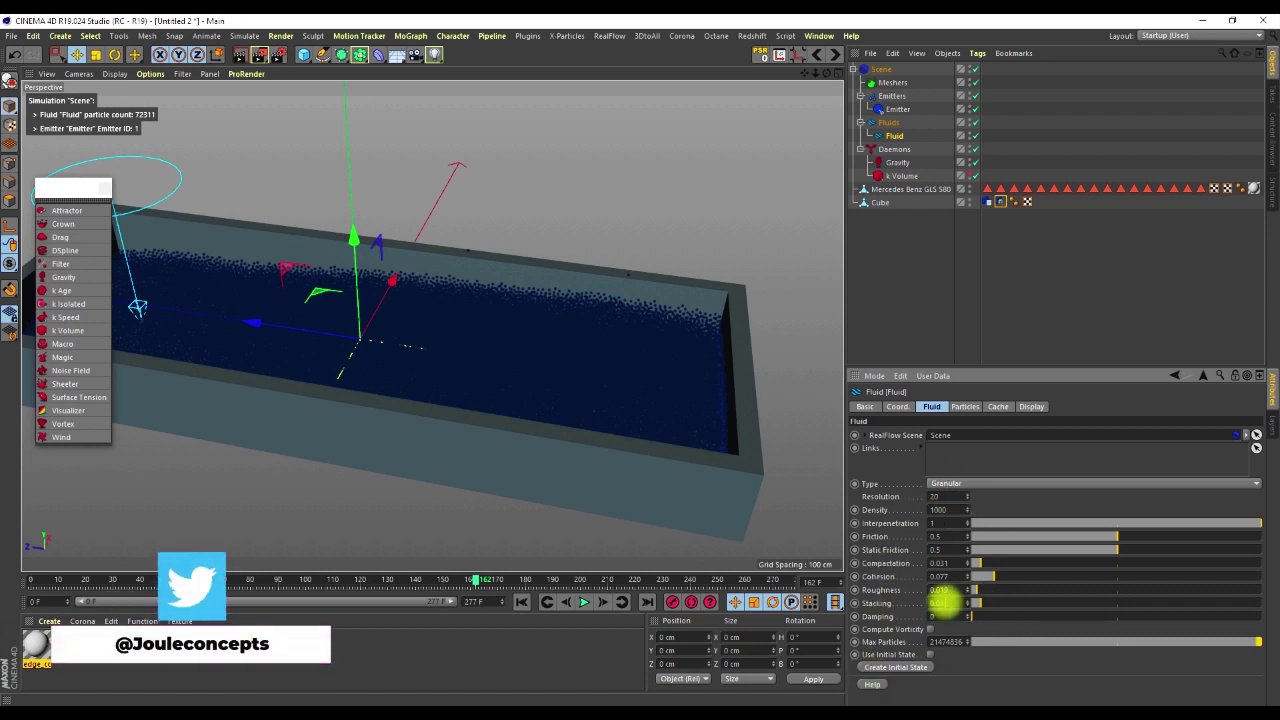
# Step: Replay the simulation from frame 0 to examine how the granular particles pile up, stop it and return to the start
pyautogui.keyDown('alt'); pyautogui.moveTo(442, 258); pyautogui.dragTo(809, 437); pyautogui.keyUp('alt')
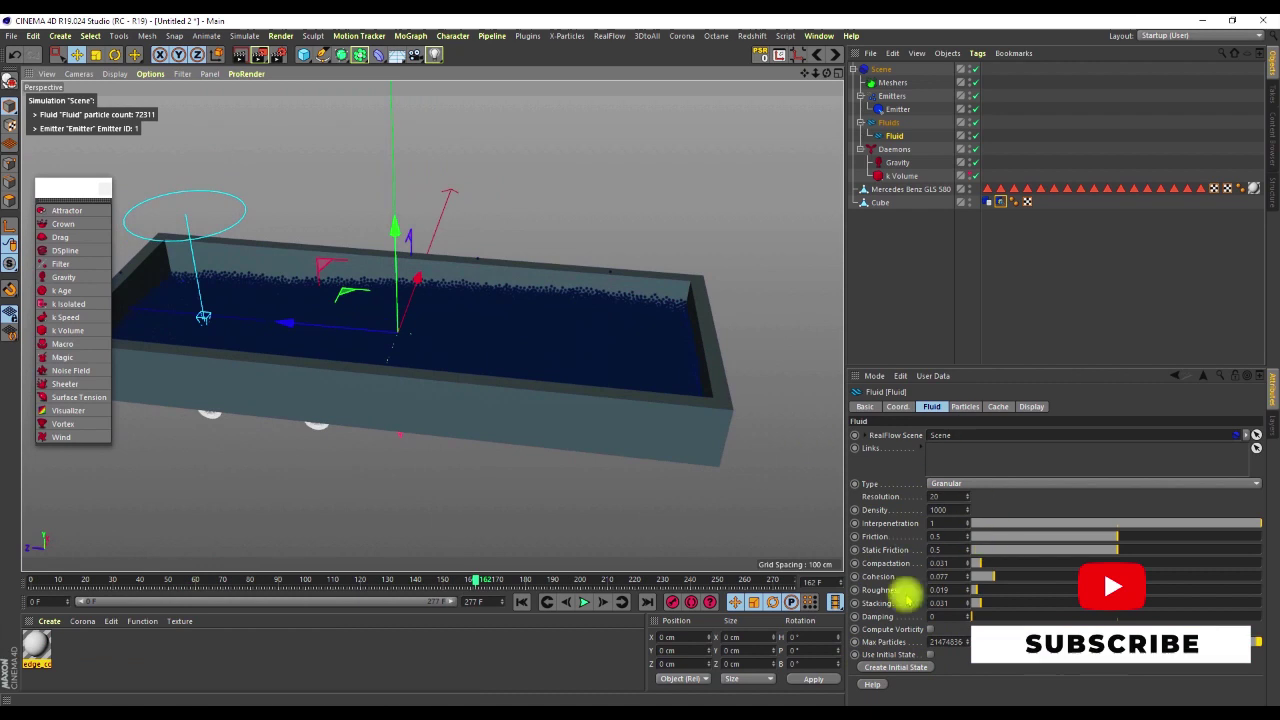
pyautogui.click(521, 601)
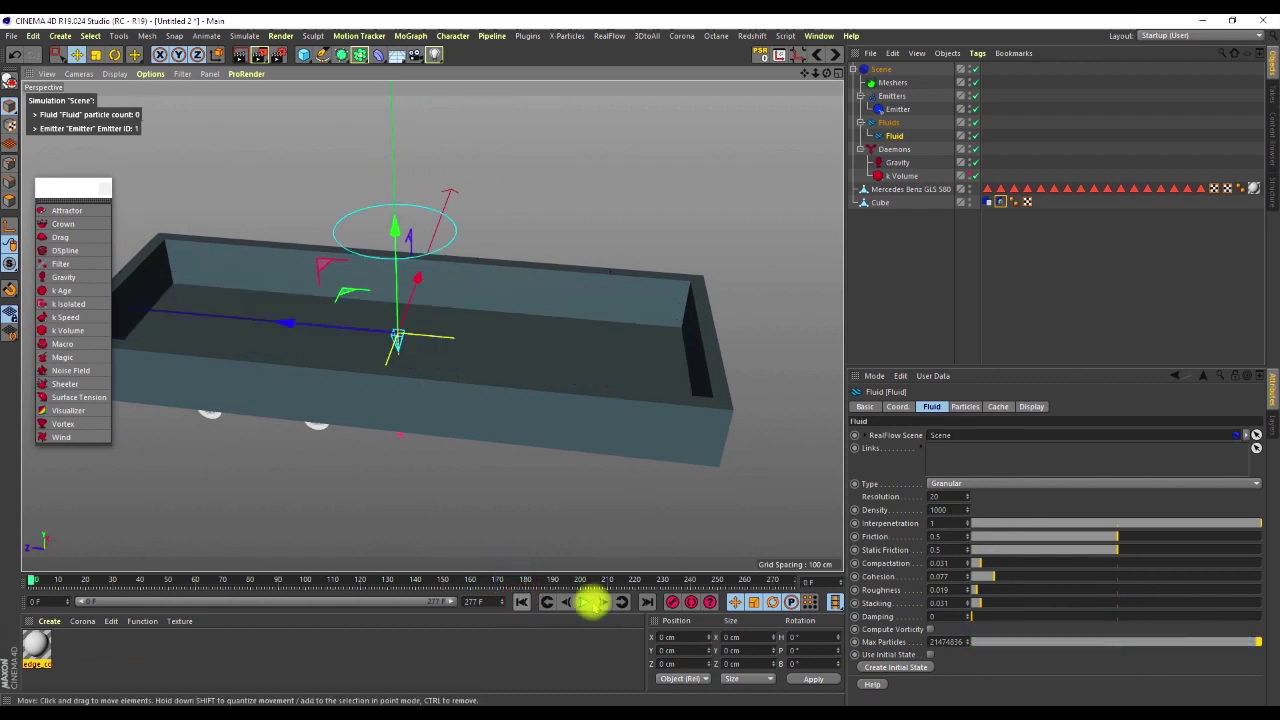
pyautogui.click(584, 601)
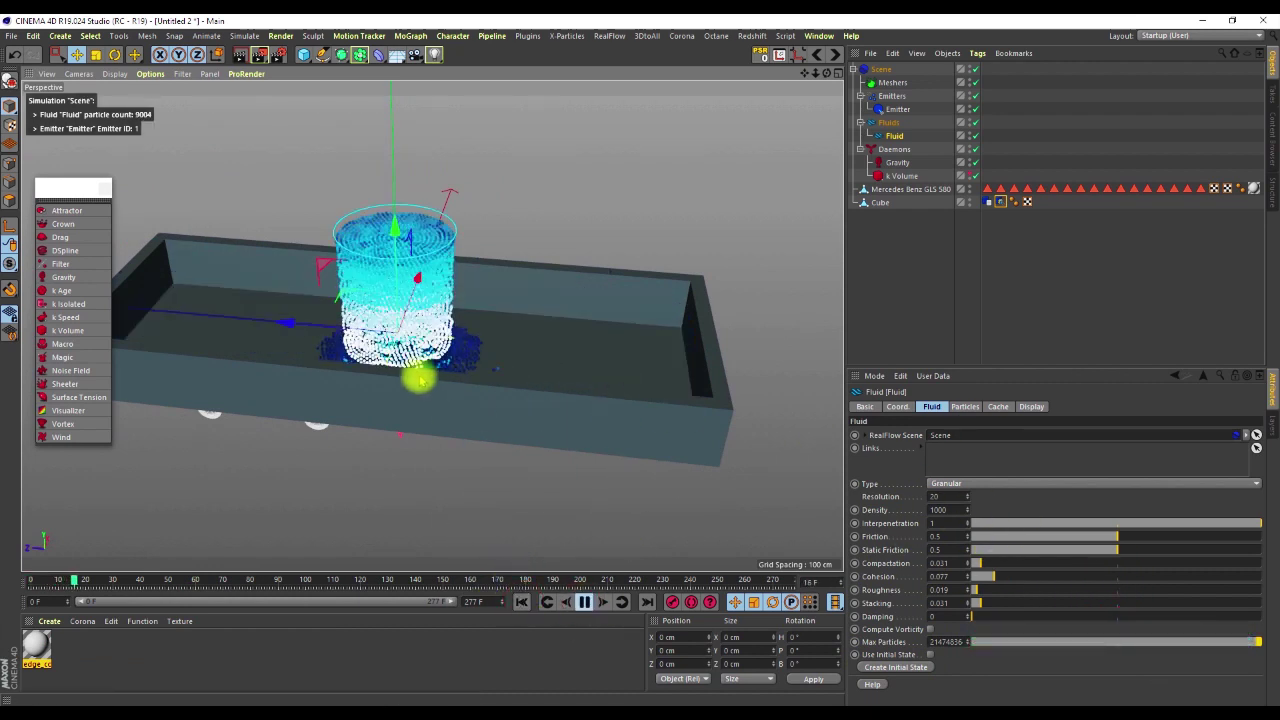
pyautogui.scroll(4, 465, 290)
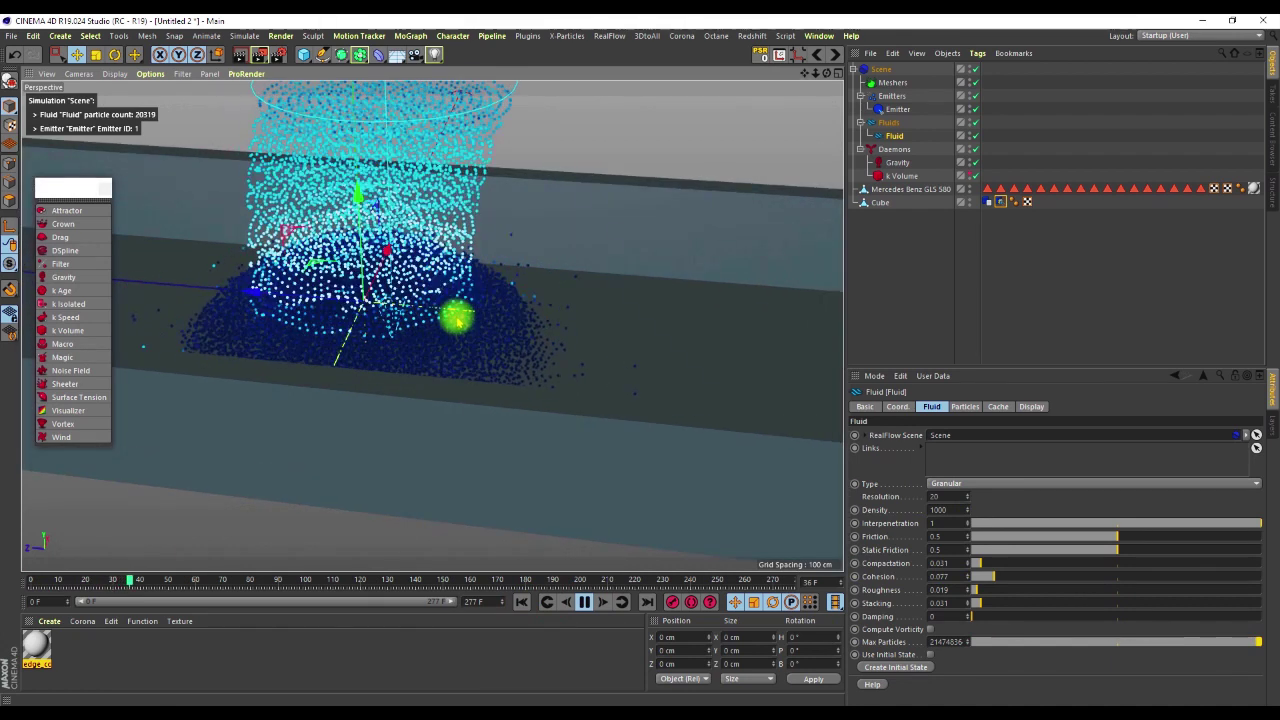
pyautogui.scroll(-5, 437, 358)
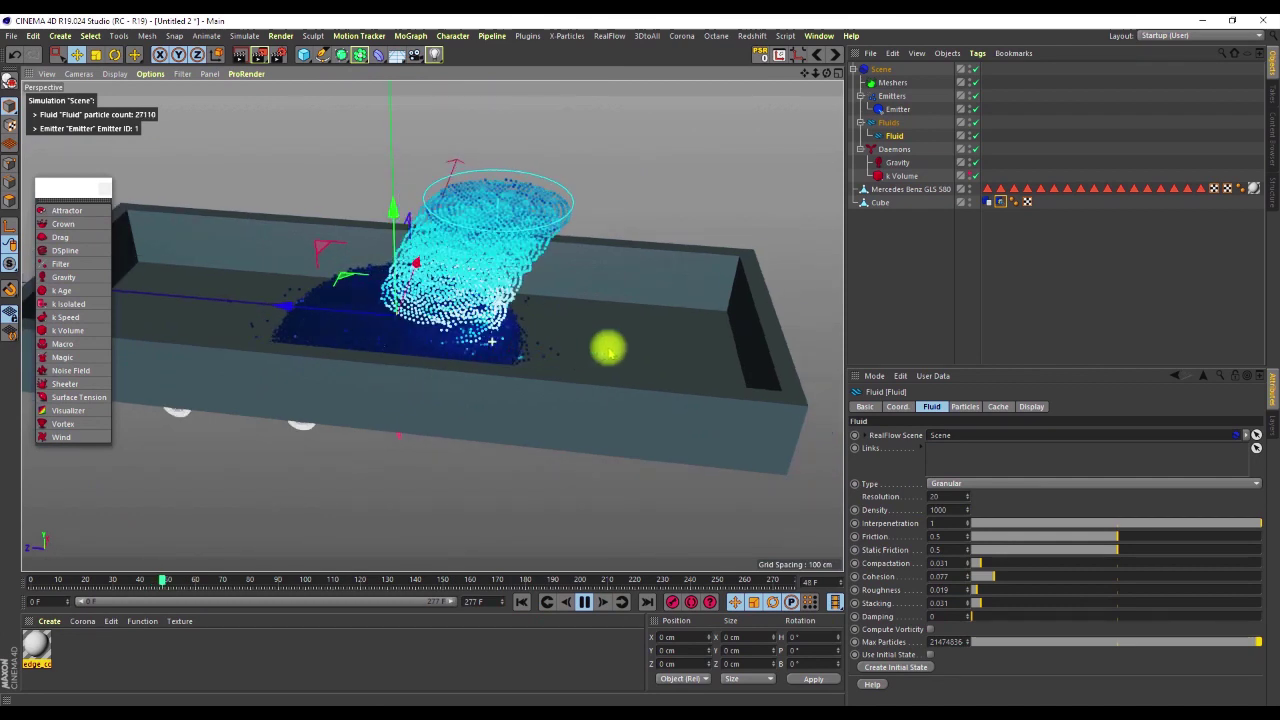
pyautogui.keyDown('alt'); pyautogui.moveTo(608, 349); pyautogui.dragTo(510, 378); pyautogui.keyUp('alt')
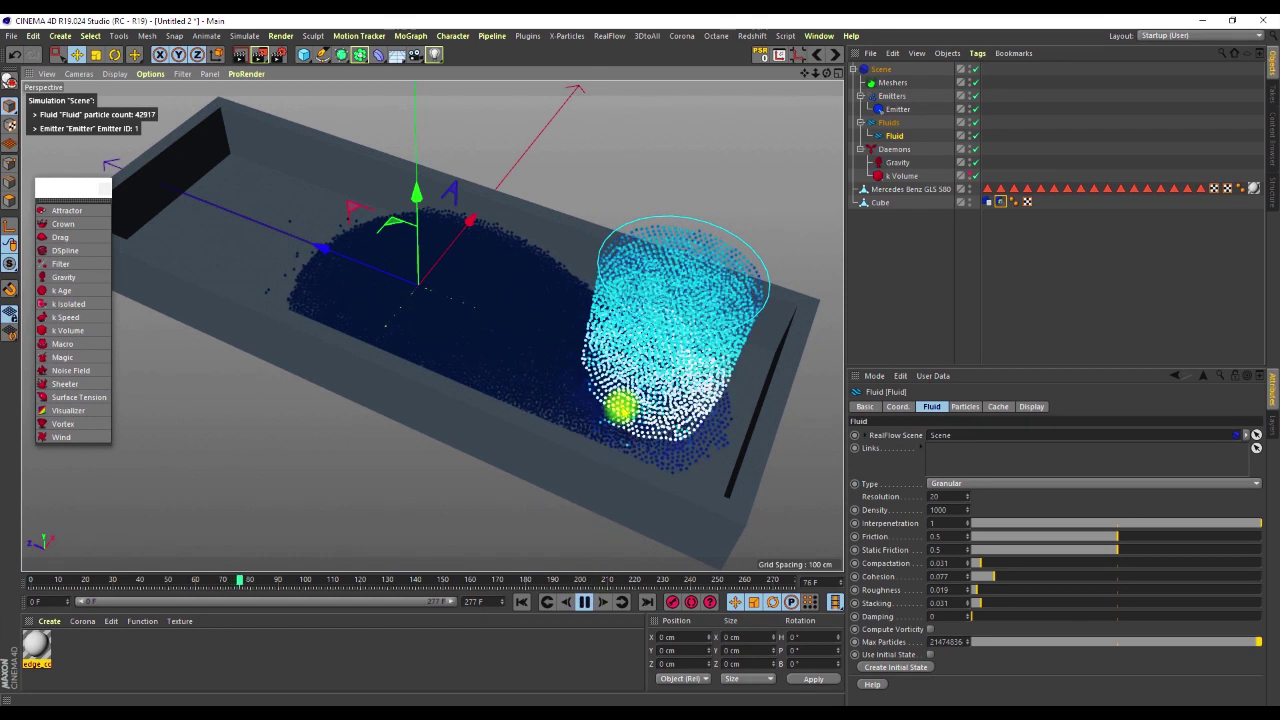
pyautogui.click(582, 602)
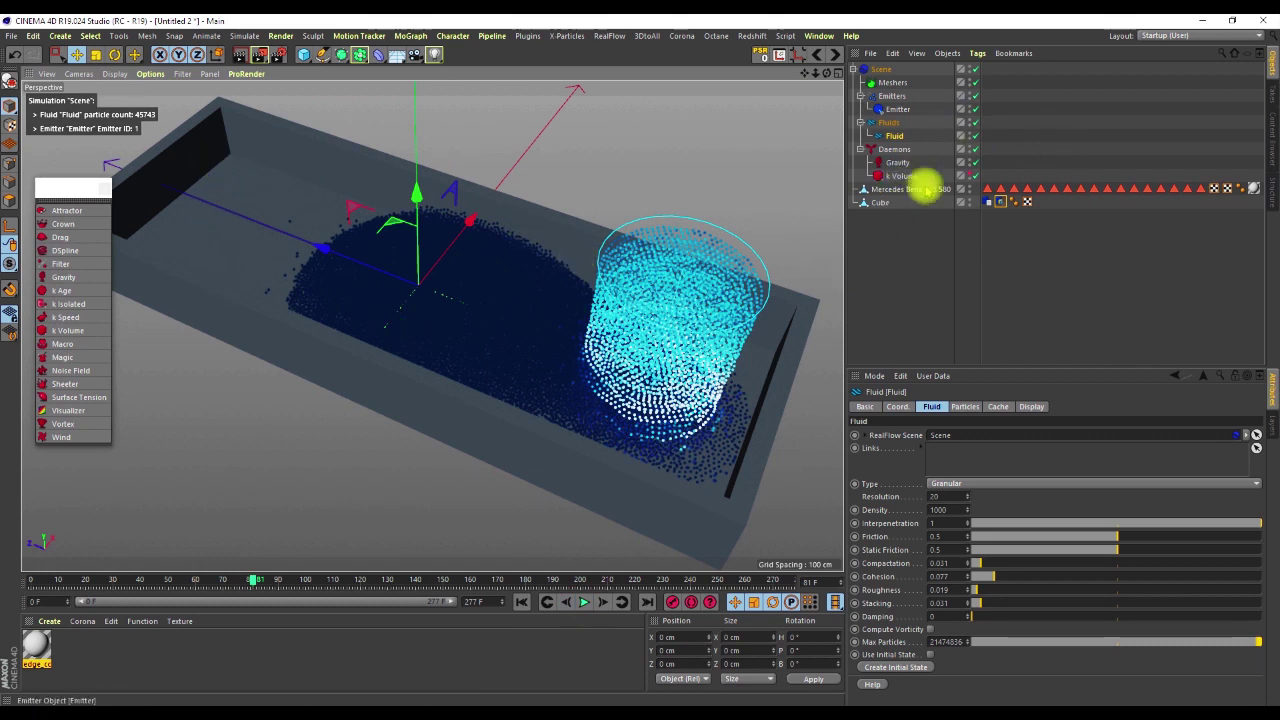
pyautogui.click(520, 601)
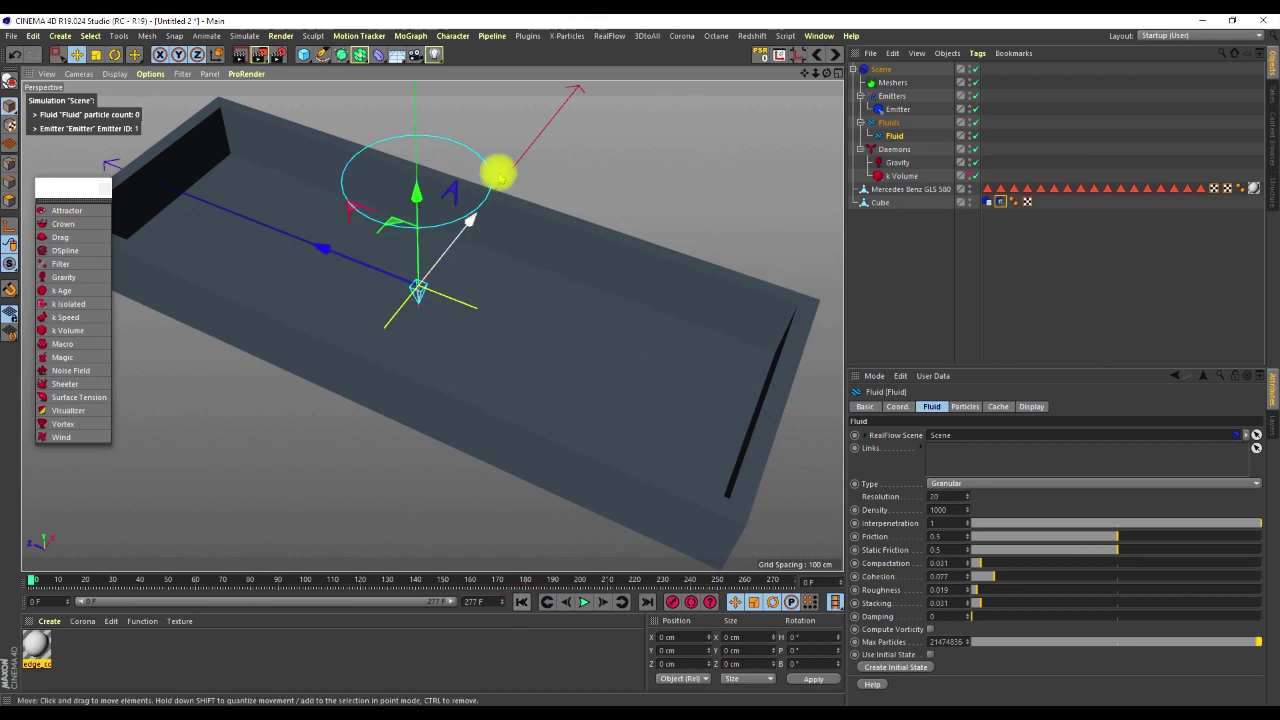
pyautogui.keyDown('alt'); pyautogui.moveTo(449, 291); pyautogui.dragTo(451, 217); pyautogui.keyUp('alt')
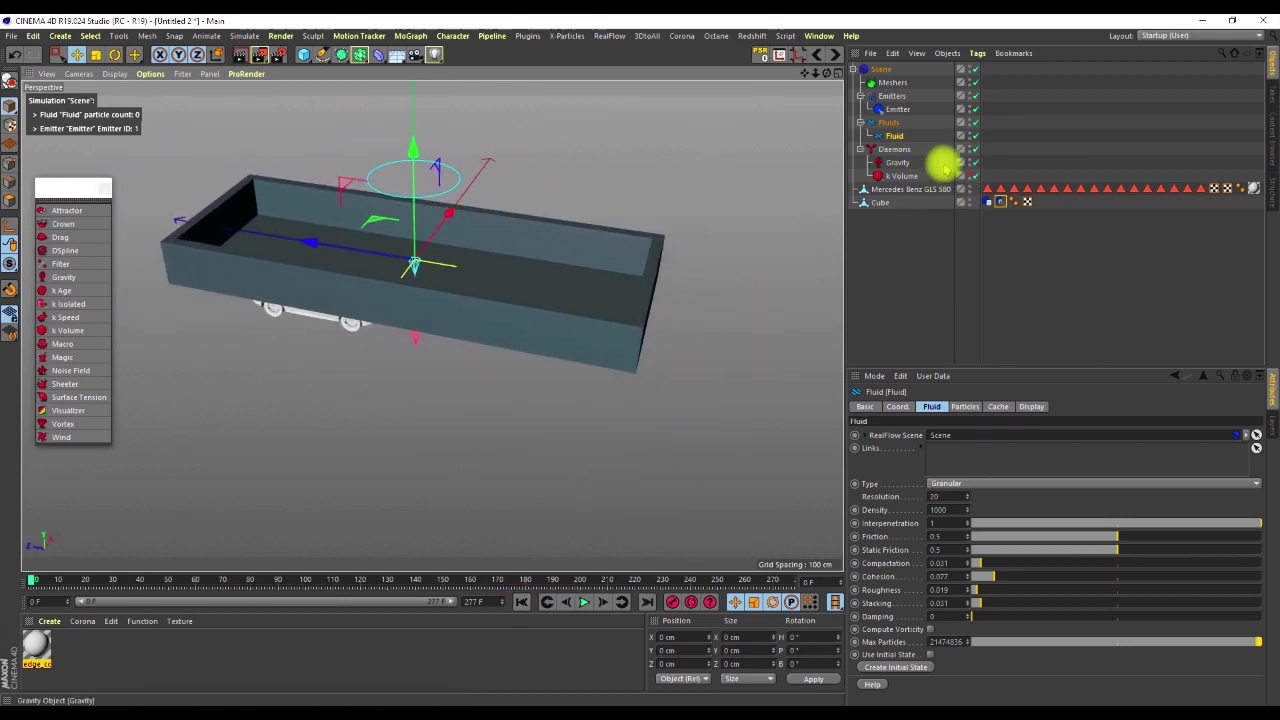
# Step: Add RealFlow Collider and Volume tags to the Mercedes car
pyautogui.rightClick(917, 190)
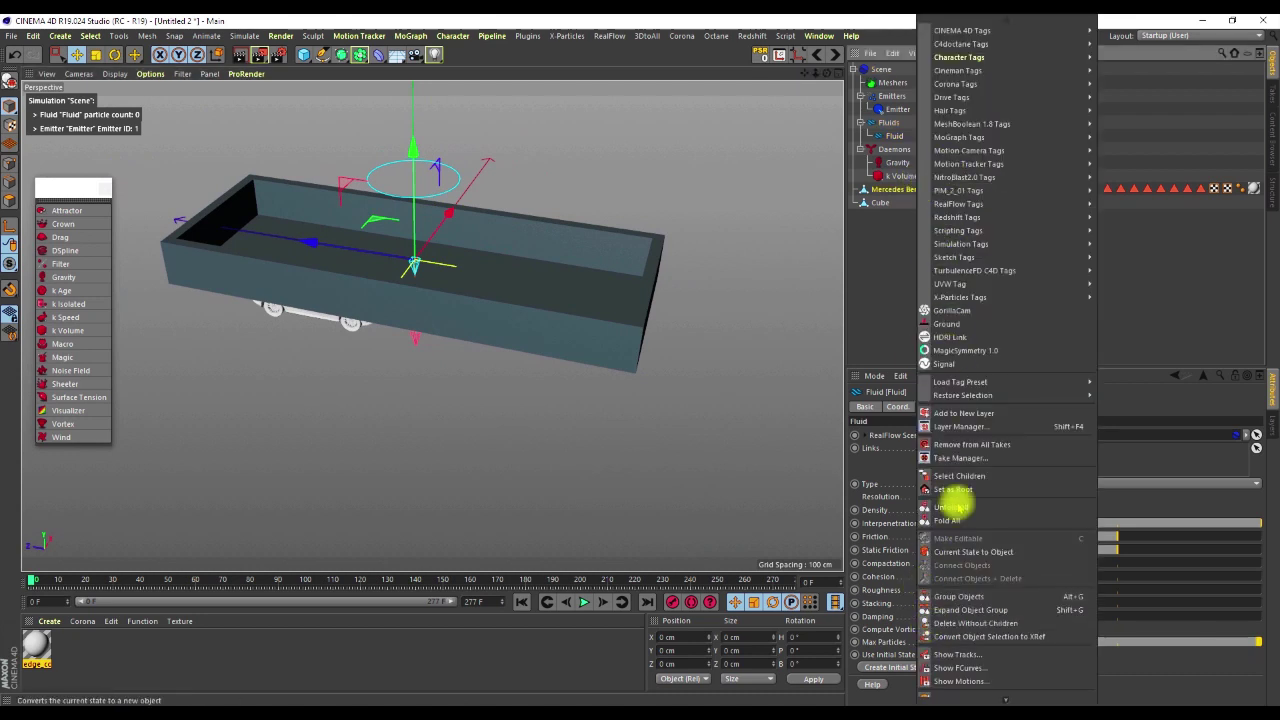
pyautogui.moveTo(980, 203)
pyautogui.click(1118, 203)
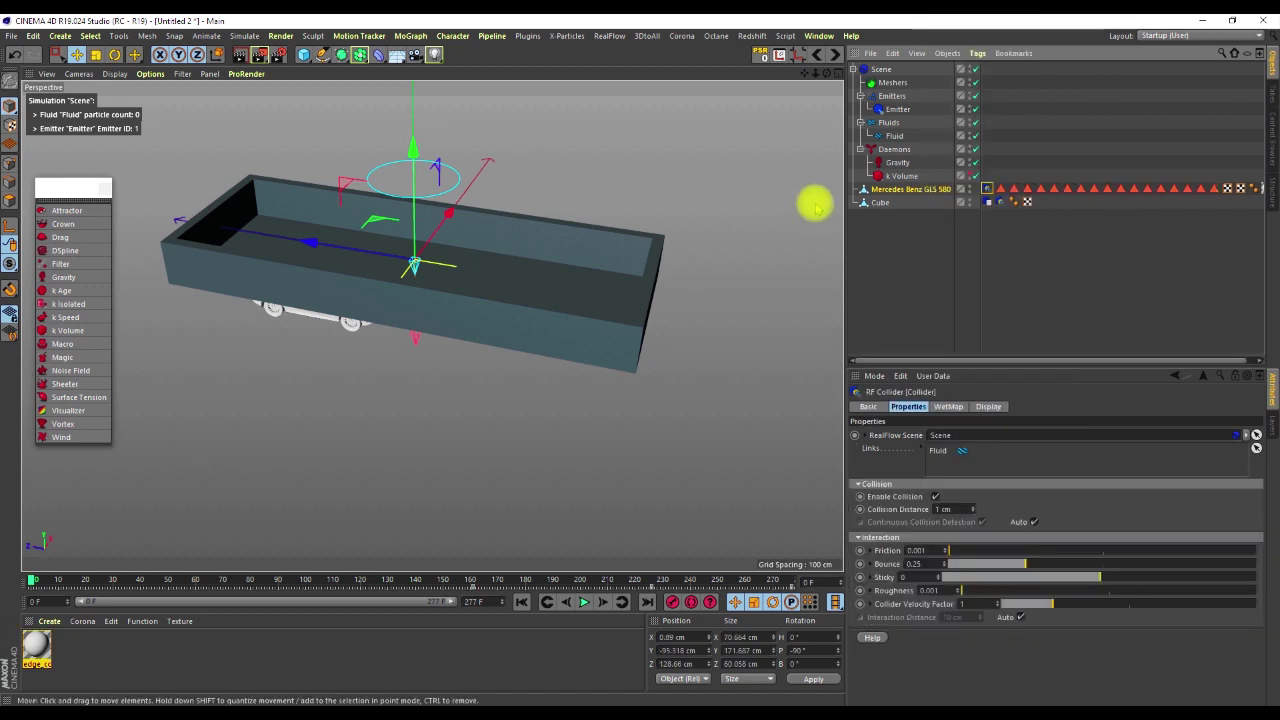
pyautogui.rightClick(893, 189)
pyautogui.moveTo(937, 205)
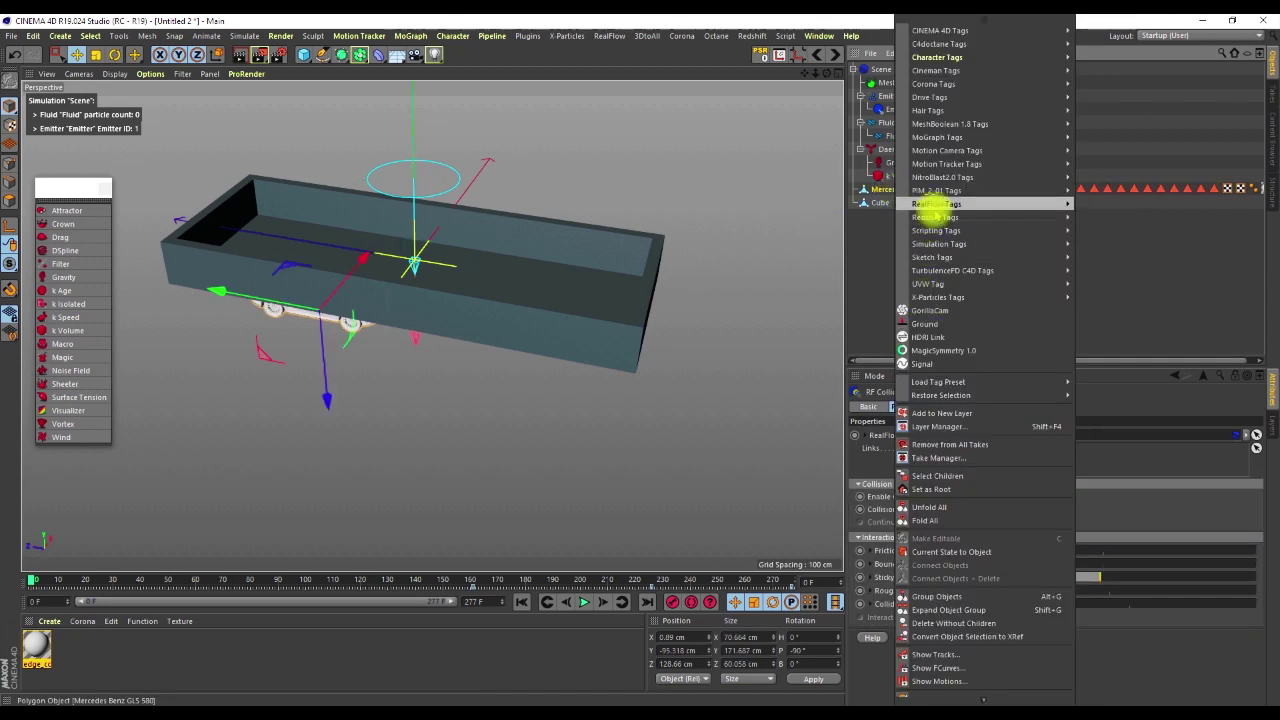
pyautogui.click(1100, 216)
# Step: Set the Mercedes car's Collider tag Friction to 0.26 and Bounce to 0.07
pyautogui.click(1000, 189)
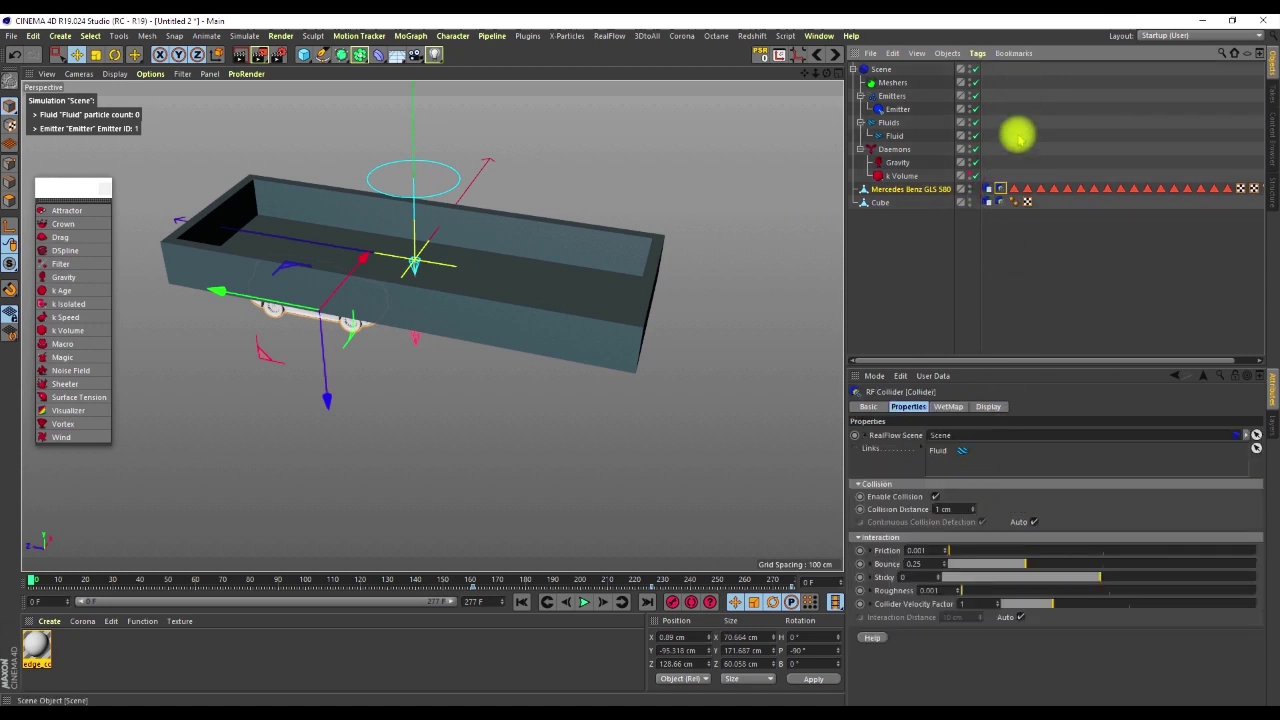
pyautogui.click(1000, 202)
pyautogui.click(1000, 189)
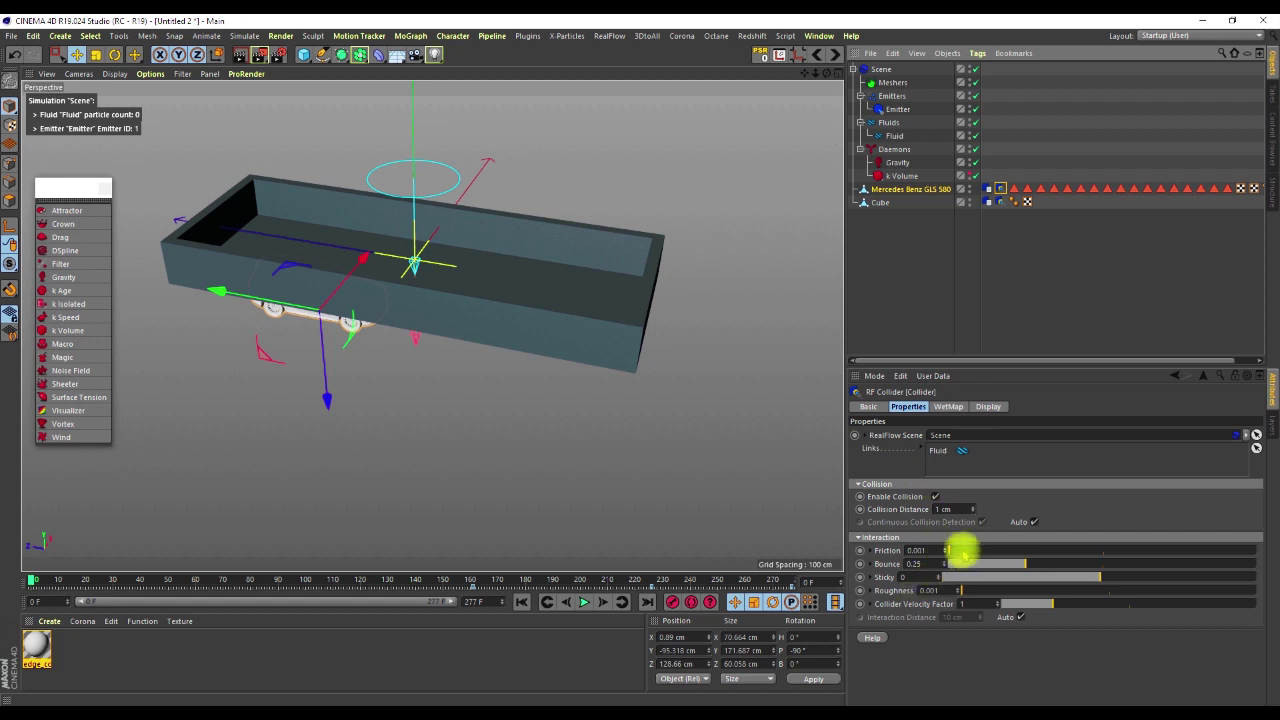
pyautogui.moveTo(957, 551); pyautogui.dragTo(993, 548)
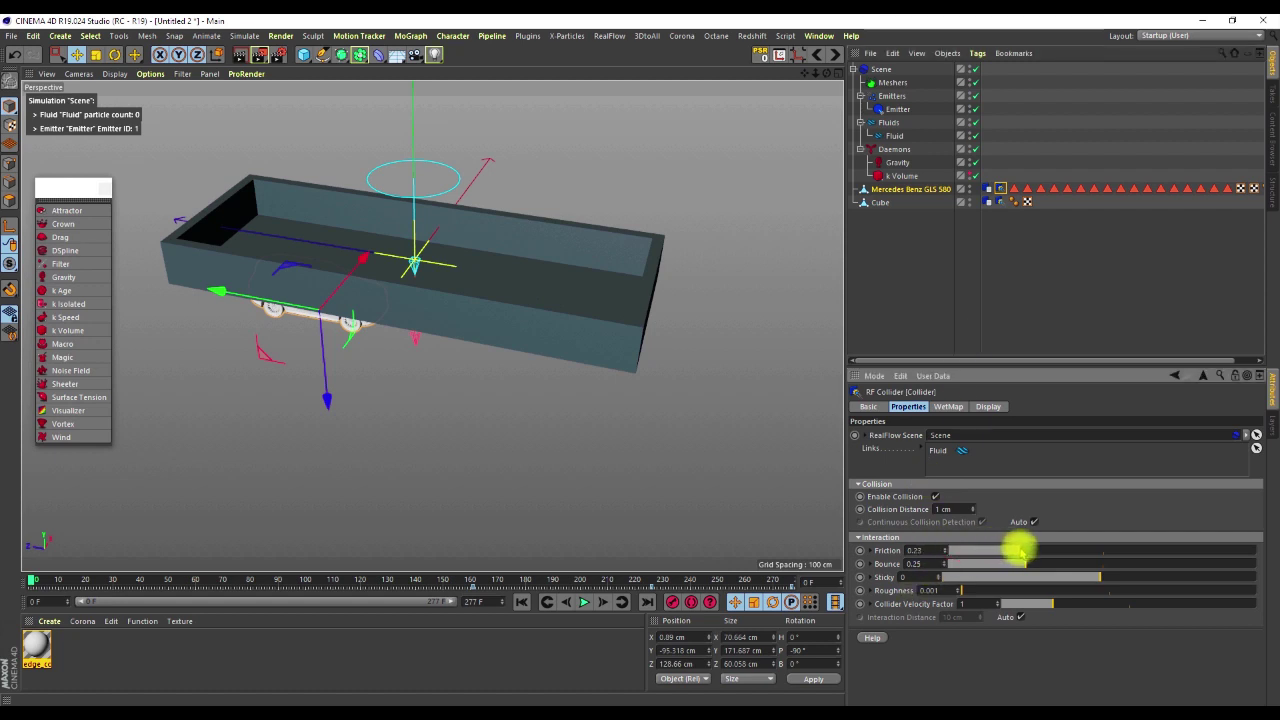
pyautogui.moveTo(1026, 563); pyautogui.dragTo(965, 568)
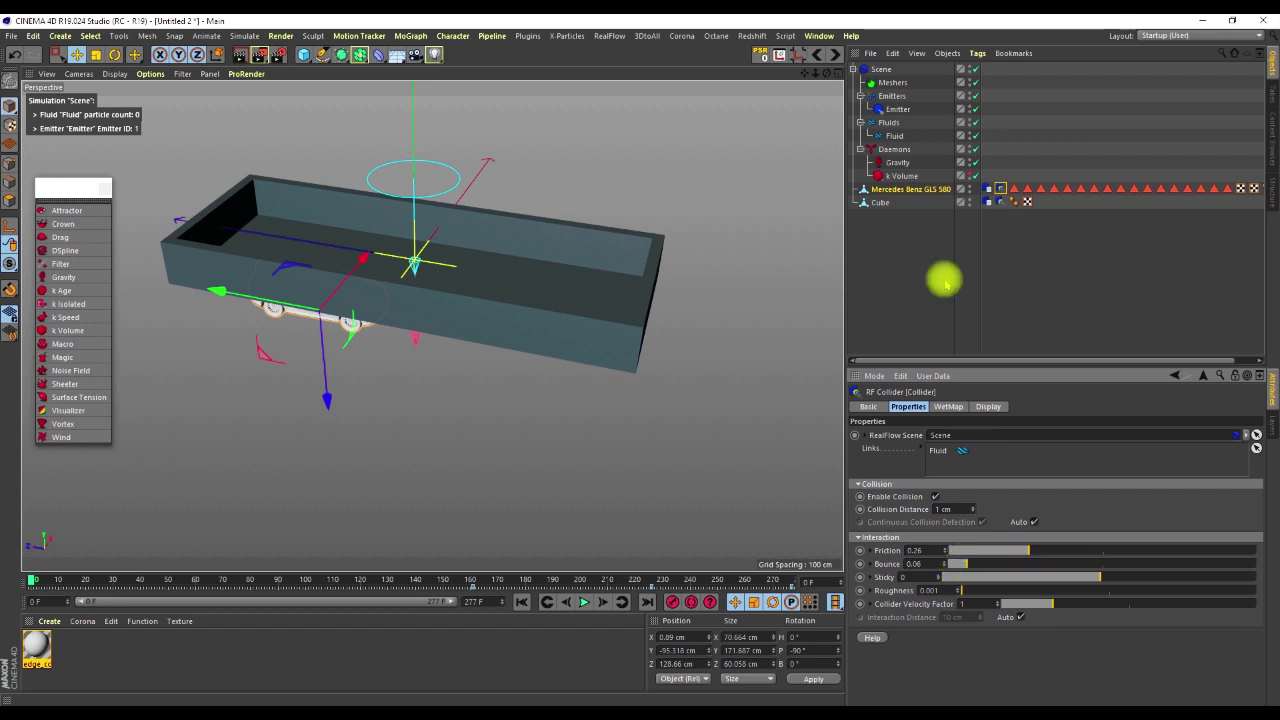
pyautogui.moveTo(991, 564); pyautogui.dragTo(971, 568)
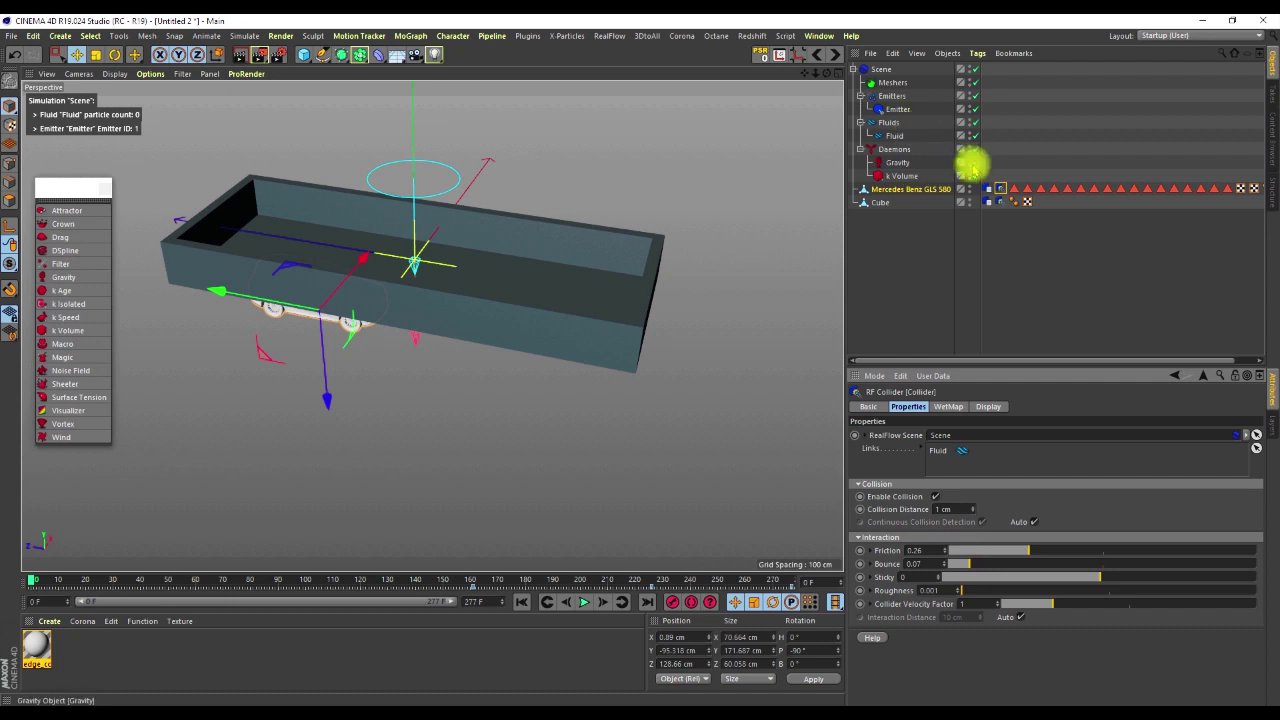
# Step: Set the Mercedes car's Volume tag to Shell volume mode with a manual Cell Size of 1 cm
pyautogui.click(988, 188)
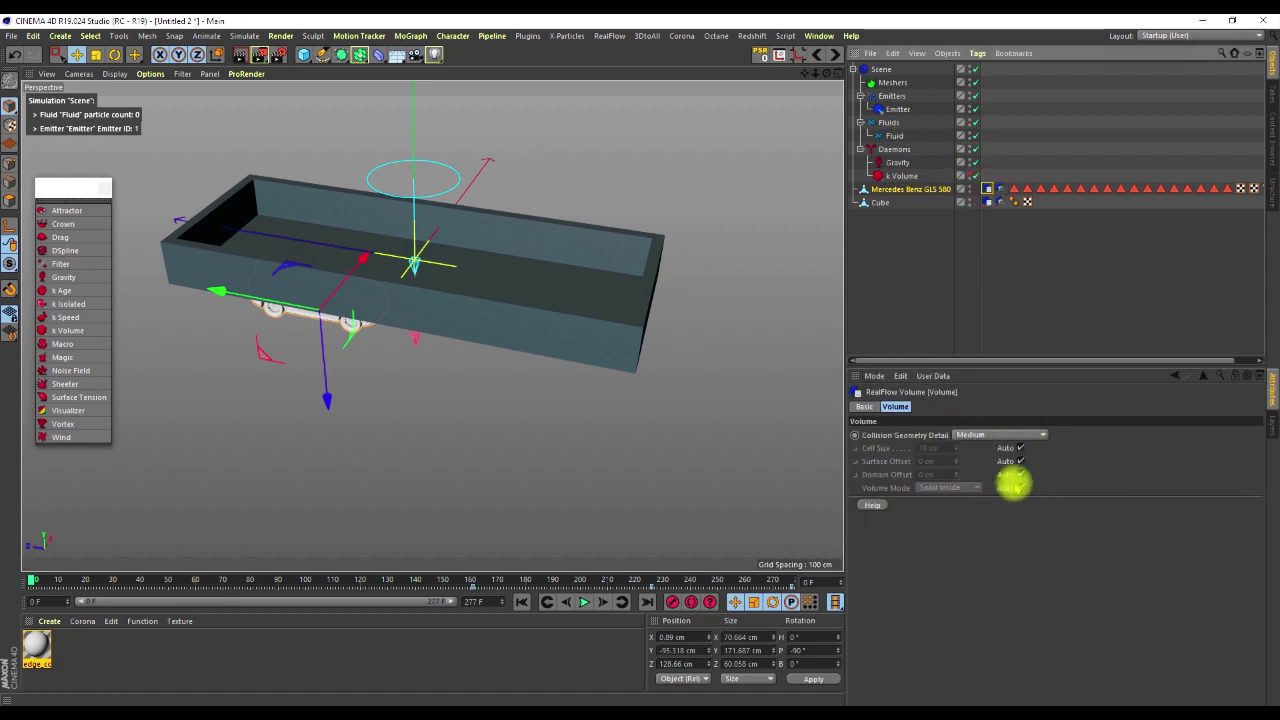
pyautogui.click(1020, 487)
pyautogui.click(942, 487)
pyautogui.click(929, 527)
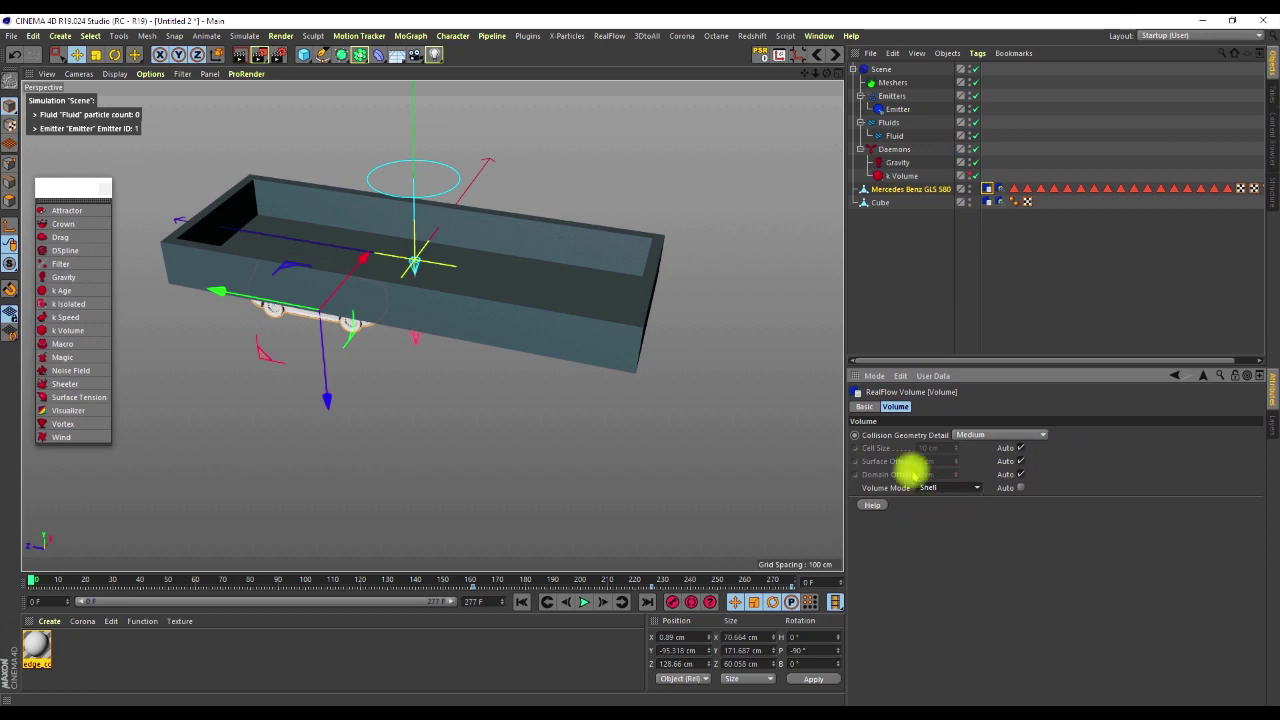
pyautogui.click(1020, 447)
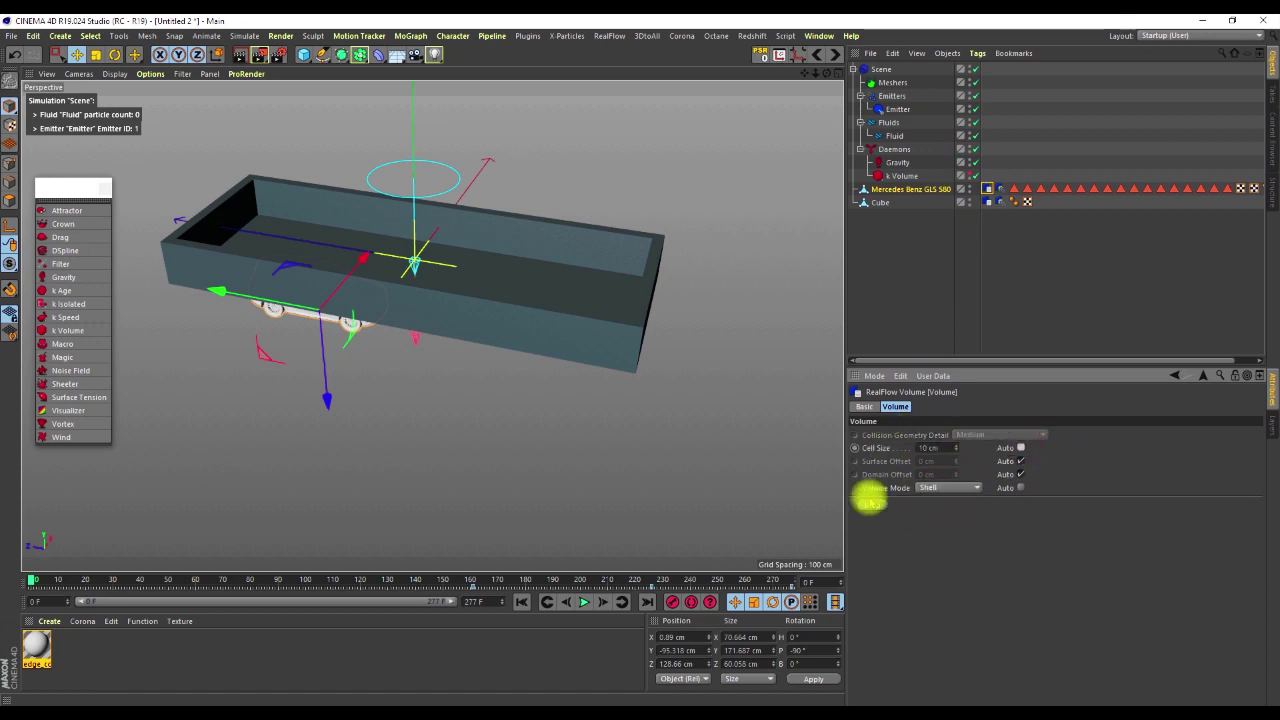
pyautogui.click(930, 448)
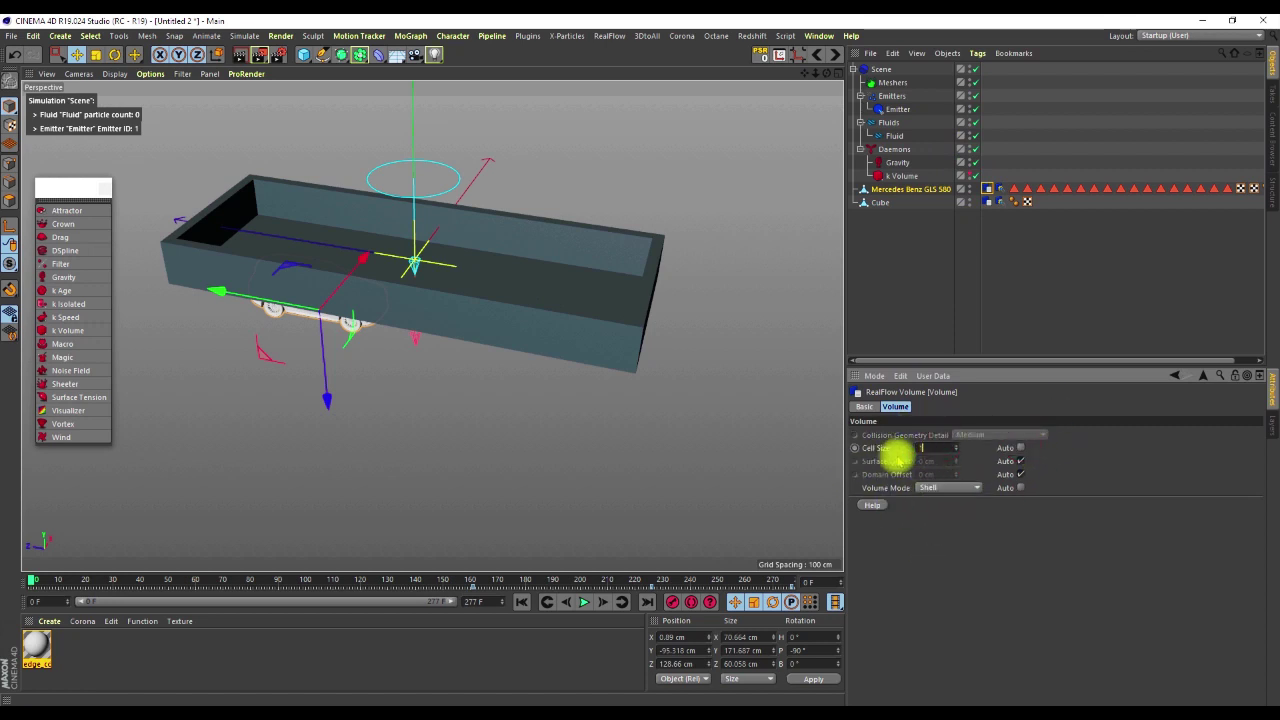
pyautogui.press('Return')
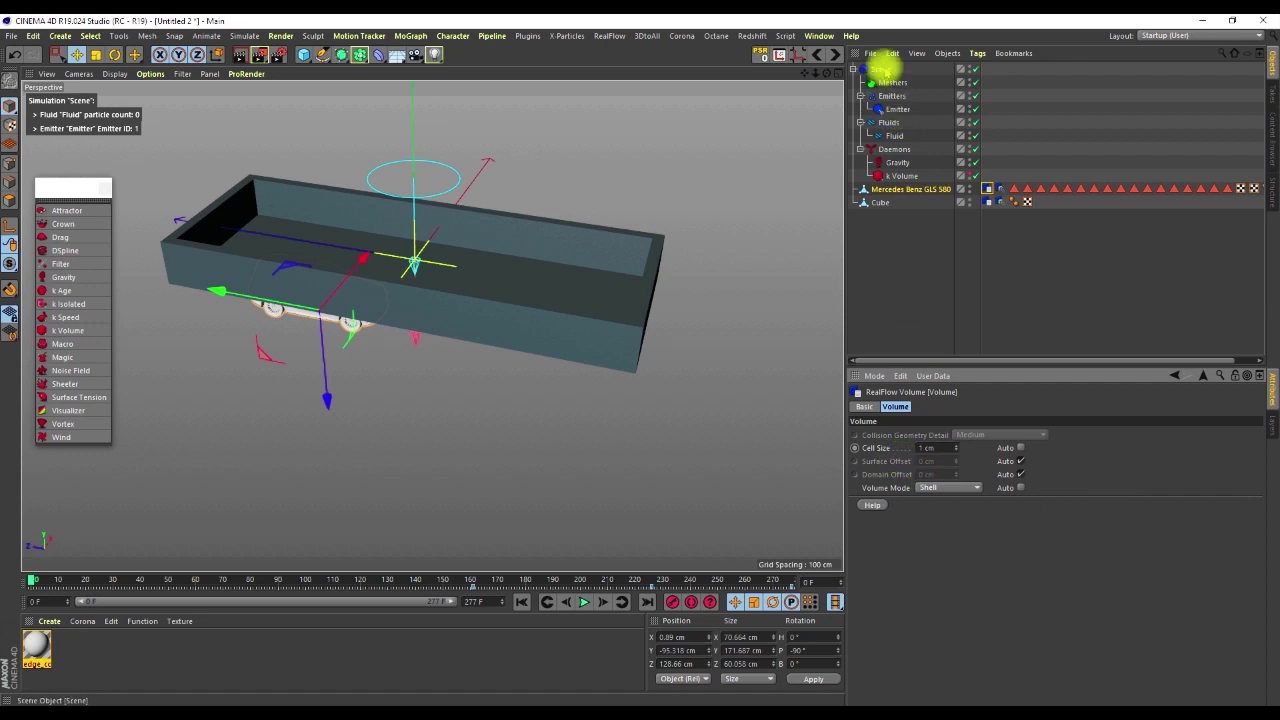
# Step: Set the granular Fluid's Resolution to 50
pyautogui.click(884, 70)
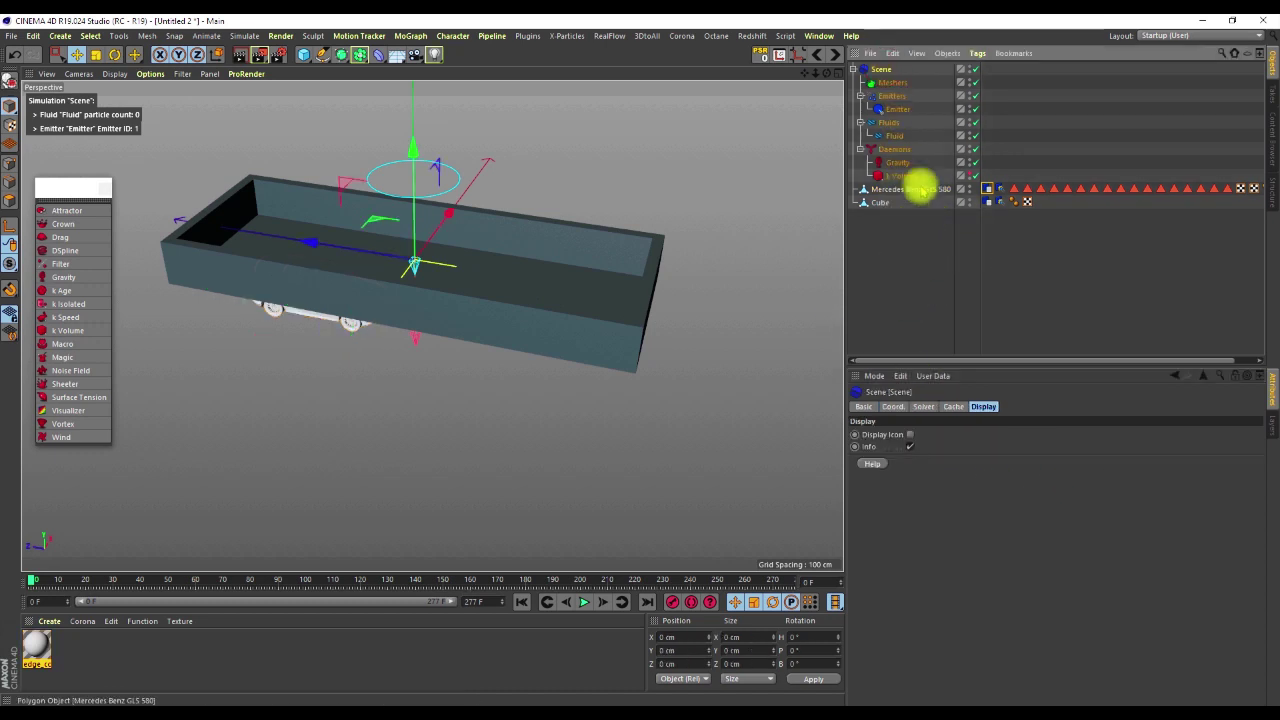
pyautogui.click(893, 135)
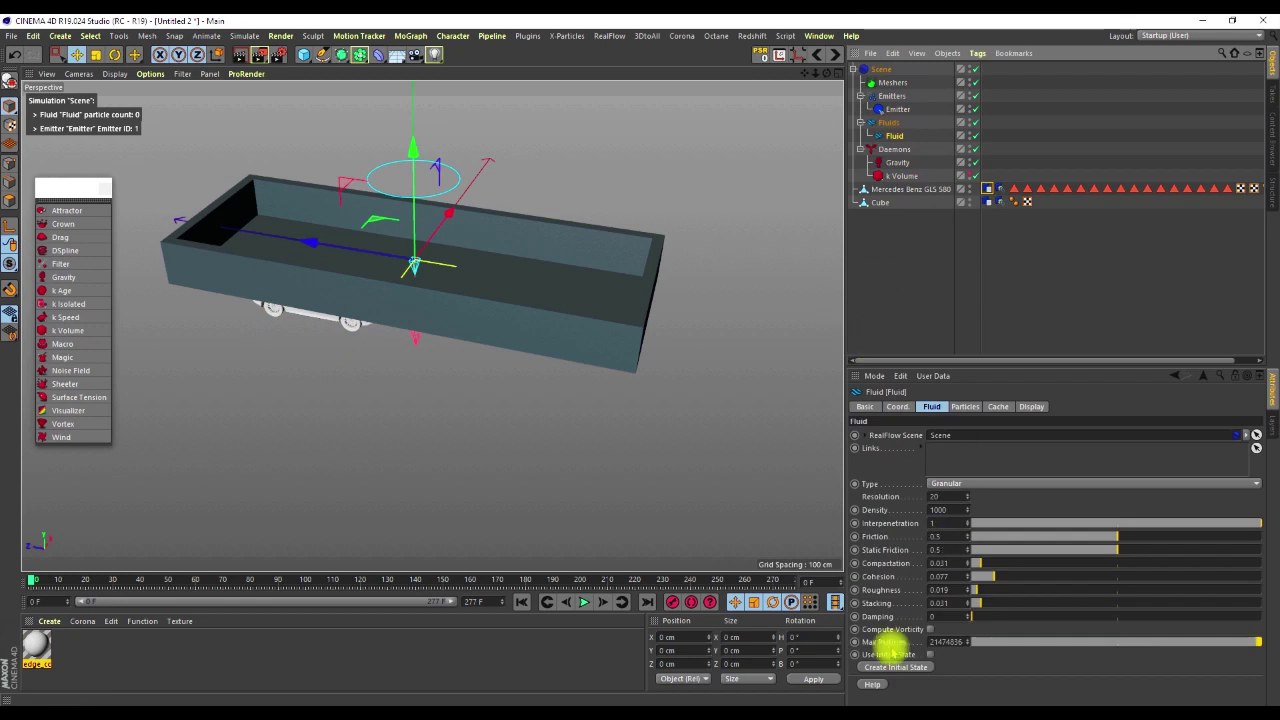
pyautogui.click(938, 496)
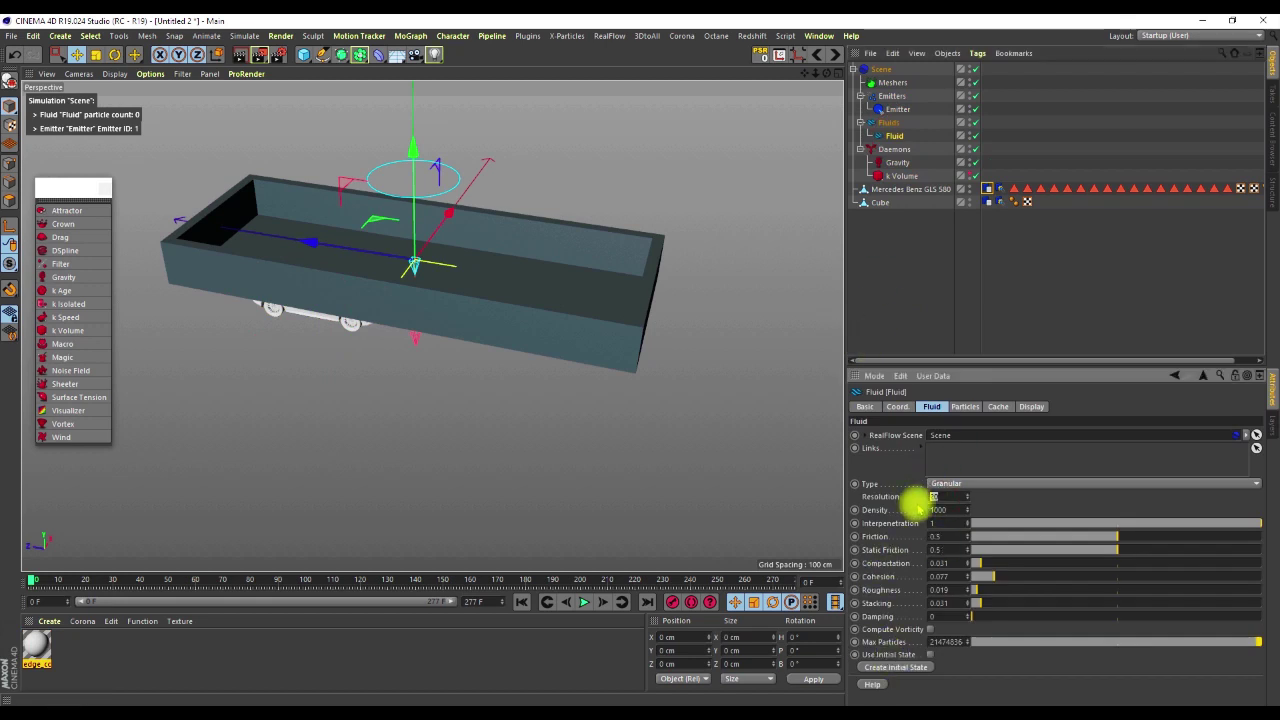
pyautogui.write('5')
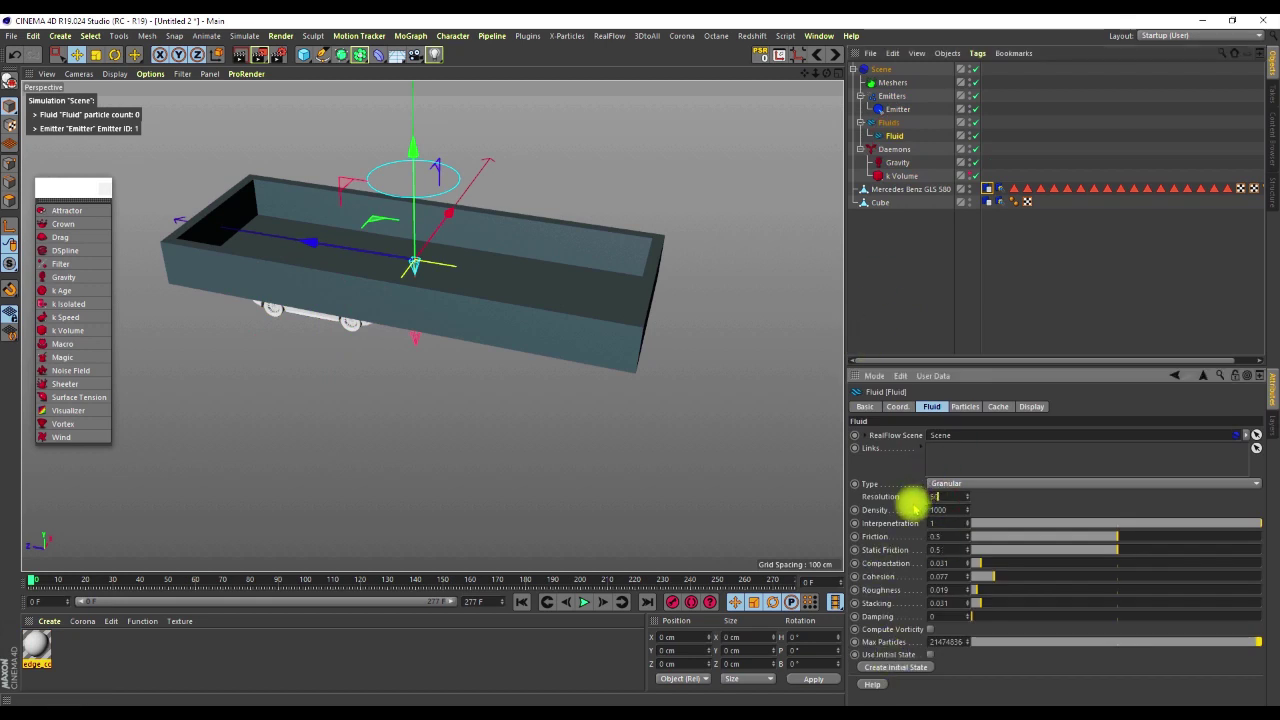
pyautogui.write('0')
pyautogui.press('Return')
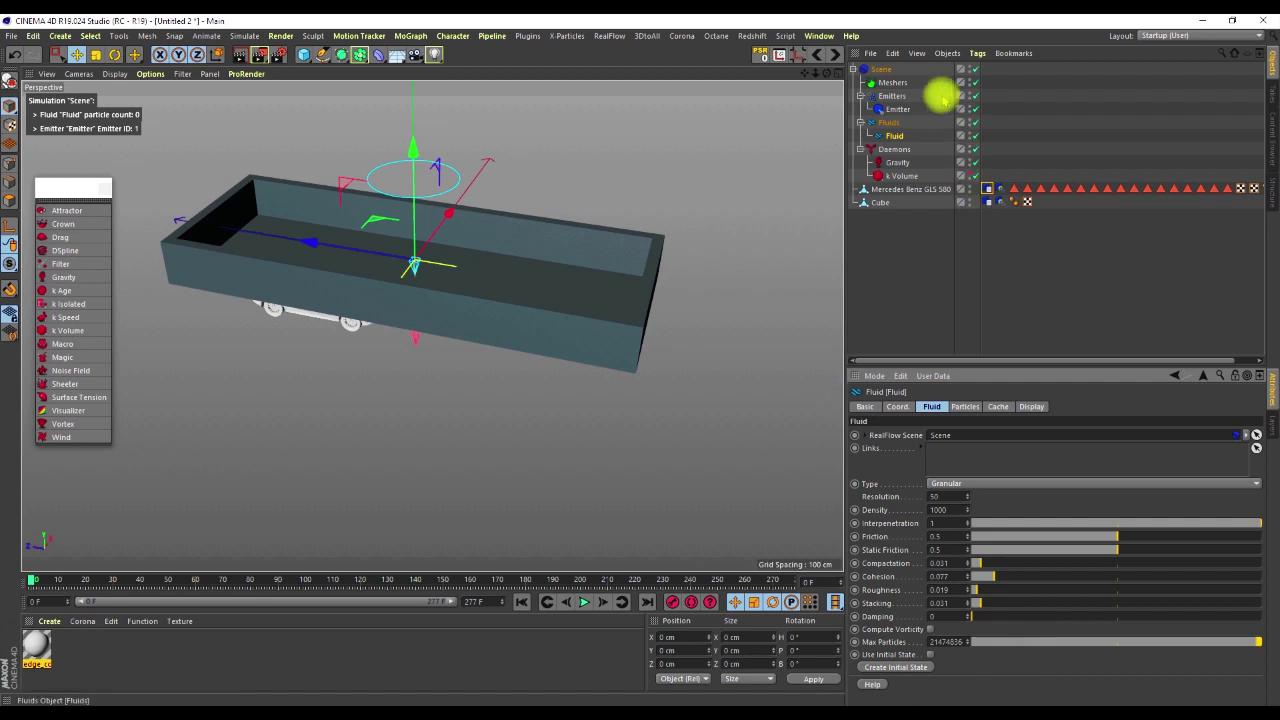
# Step: Set the RealFlow Scene's Windows cache folder to the Sand folder inside realflow_cinema4d and cache the simulation
pyautogui.click(879, 69)
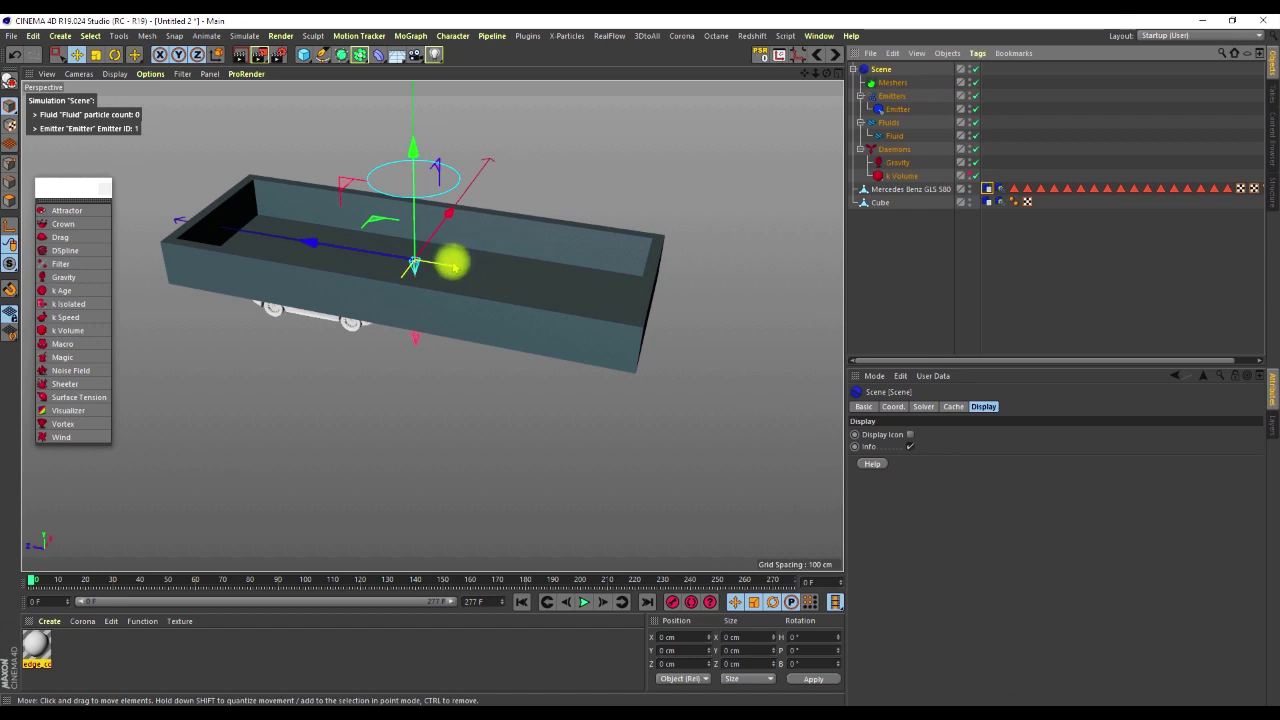
pyautogui.keyDown('alt'); pyautogui.moveTo(445, 278); pyautogui.dragTo(486, 294, button='middle'); pyautogui.keyUp('alt')
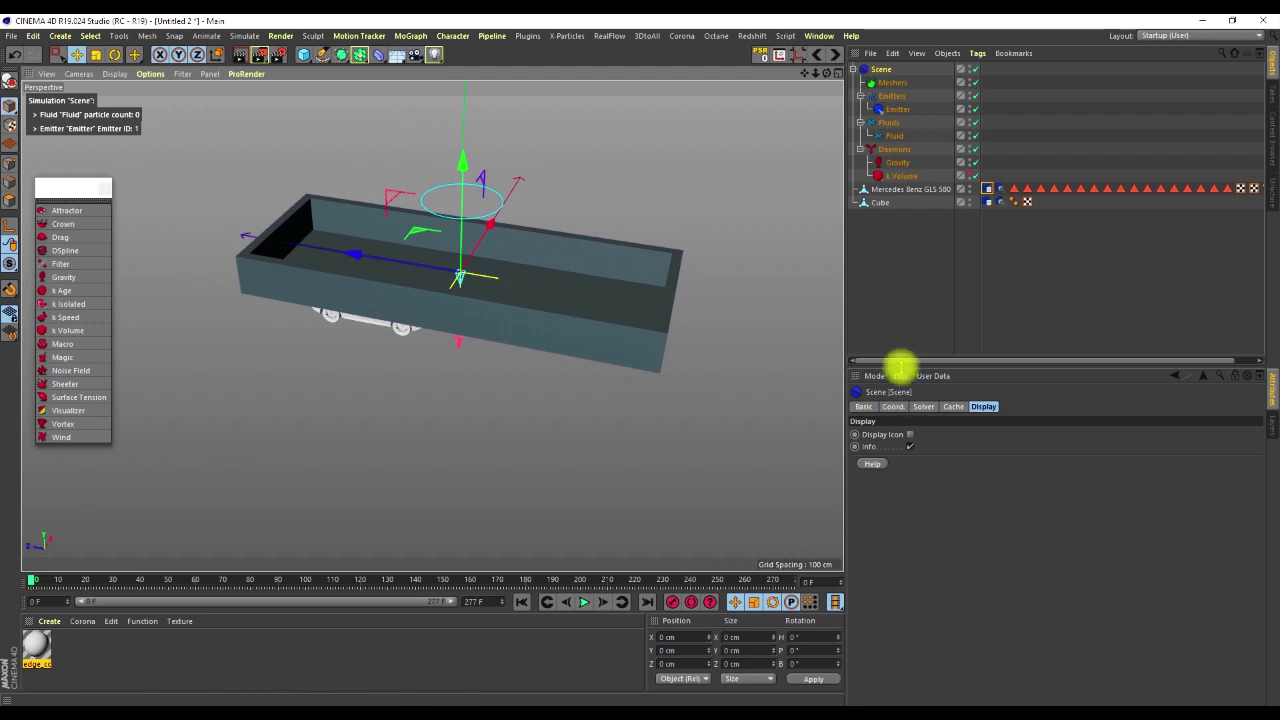
pyautogui.click(921, 406)
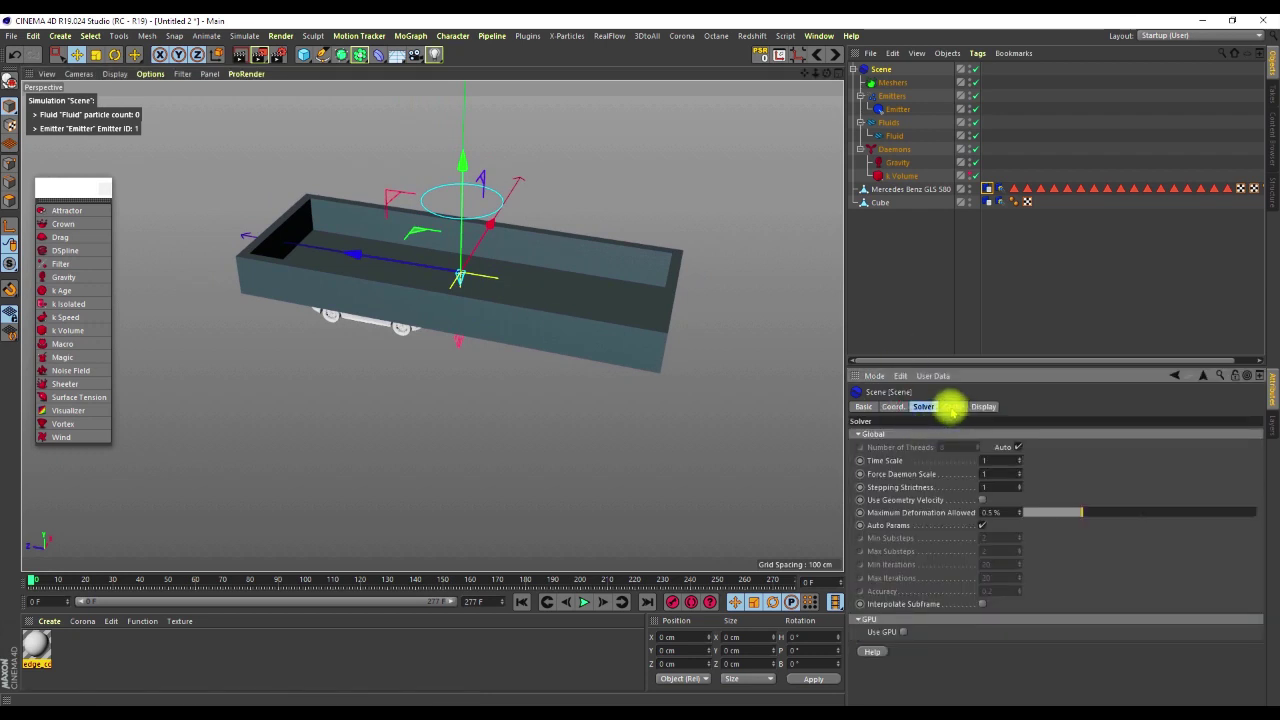
pyautogui.click(953, 406)
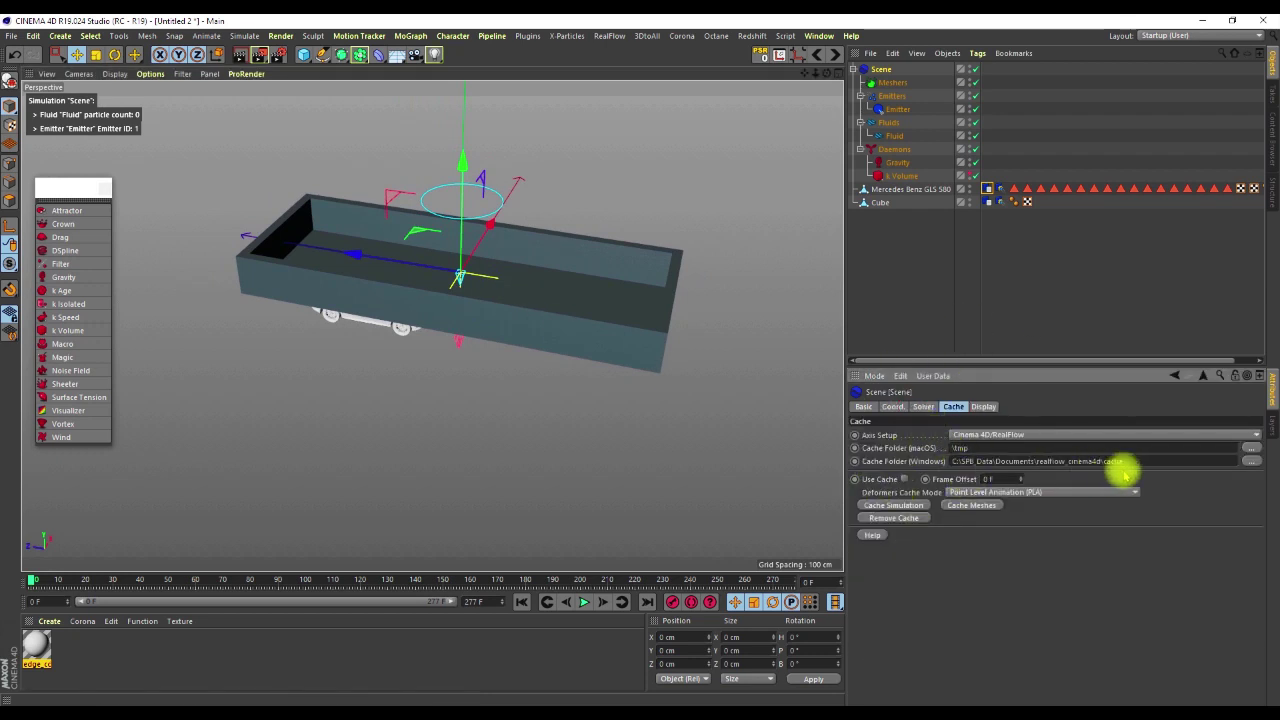
pyautogui.click(1250, 461)
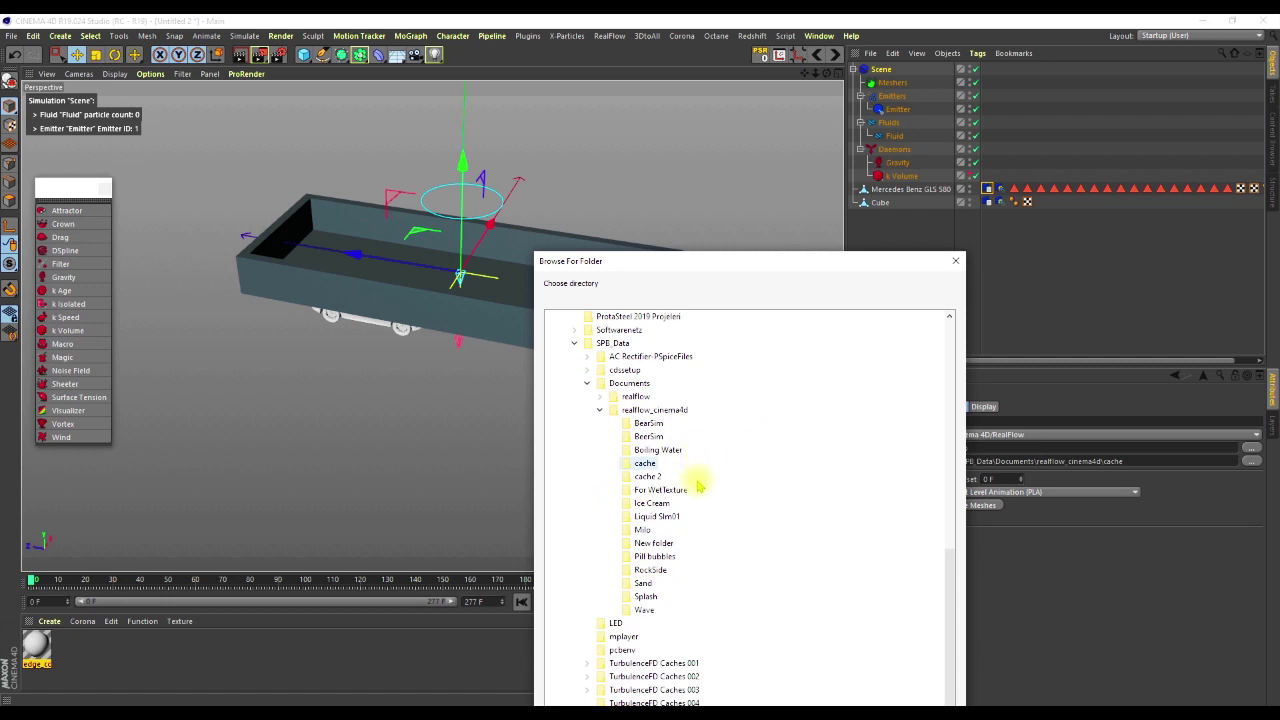
pyautogui.click(643, 584)
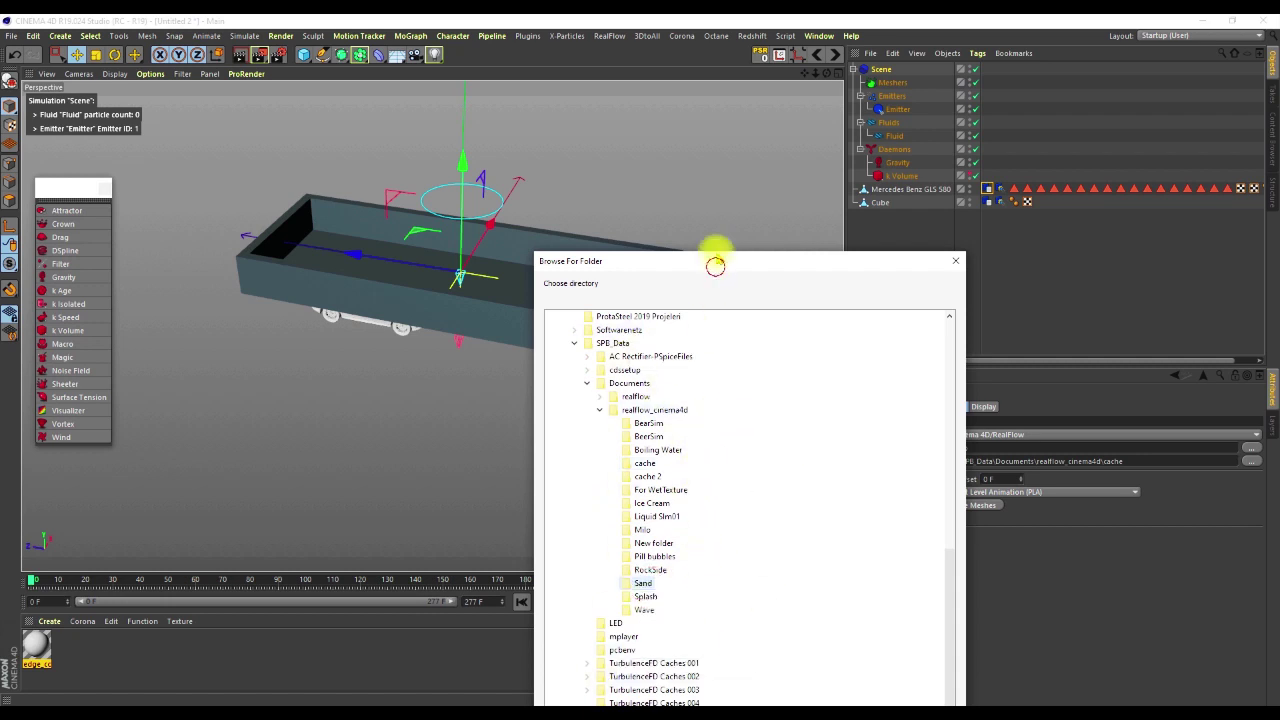
pyautogui.moveTo(715, 265); pyautogui.dragTo(690, 130)
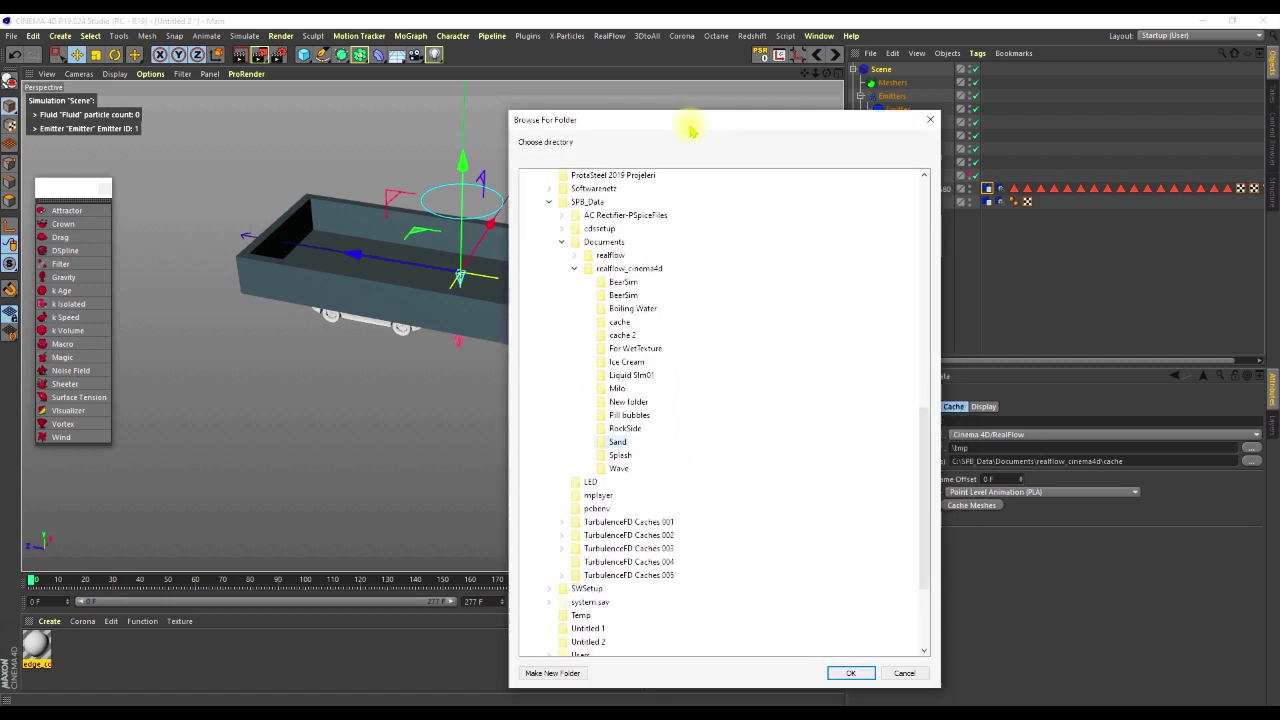
pyautogui.click(850, 674)
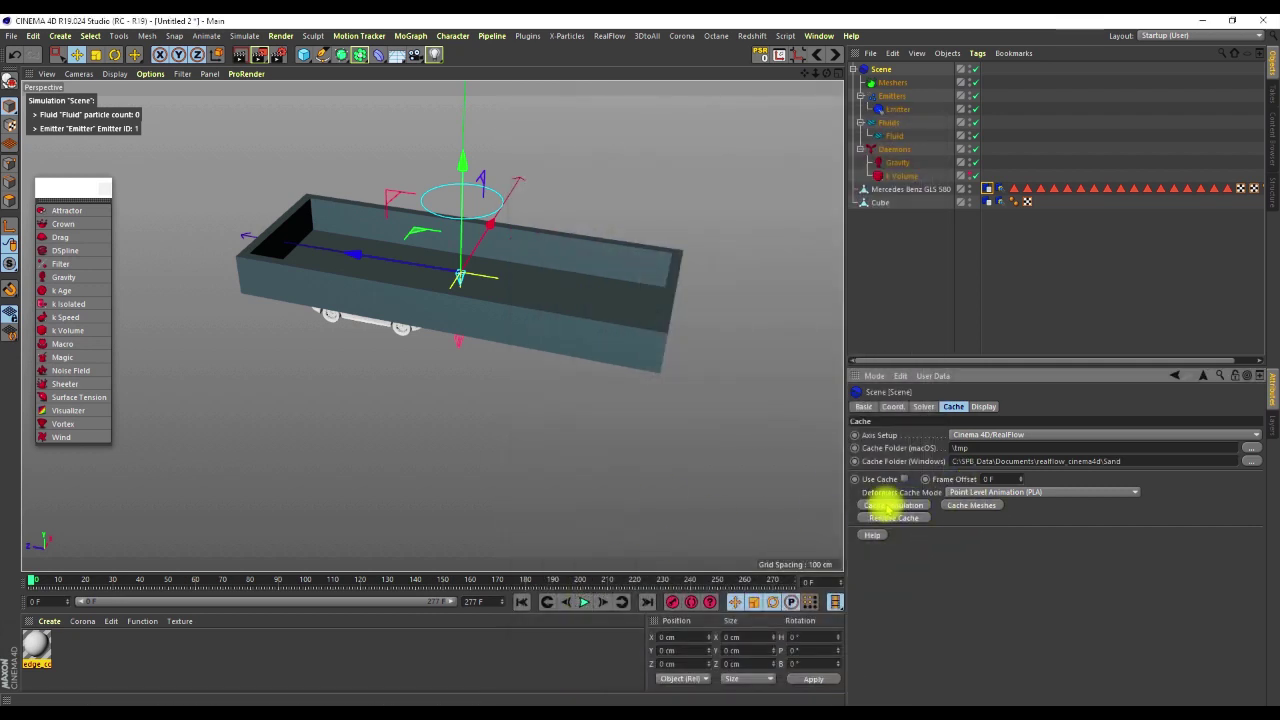
pyautogui.click(879, 505)
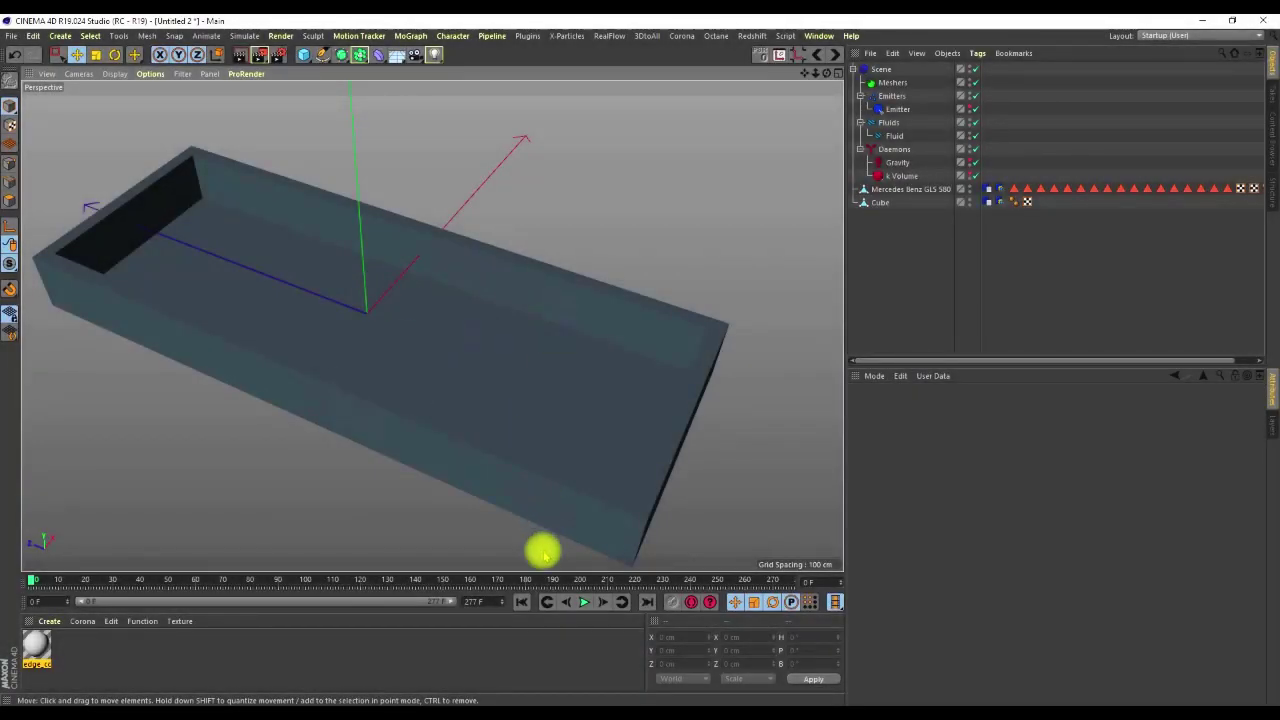
# Step: Play preview.mp4 in the Picture Viewer to examine how the emitted particles fill the tray
pyautogui.moveTo(560, 705)
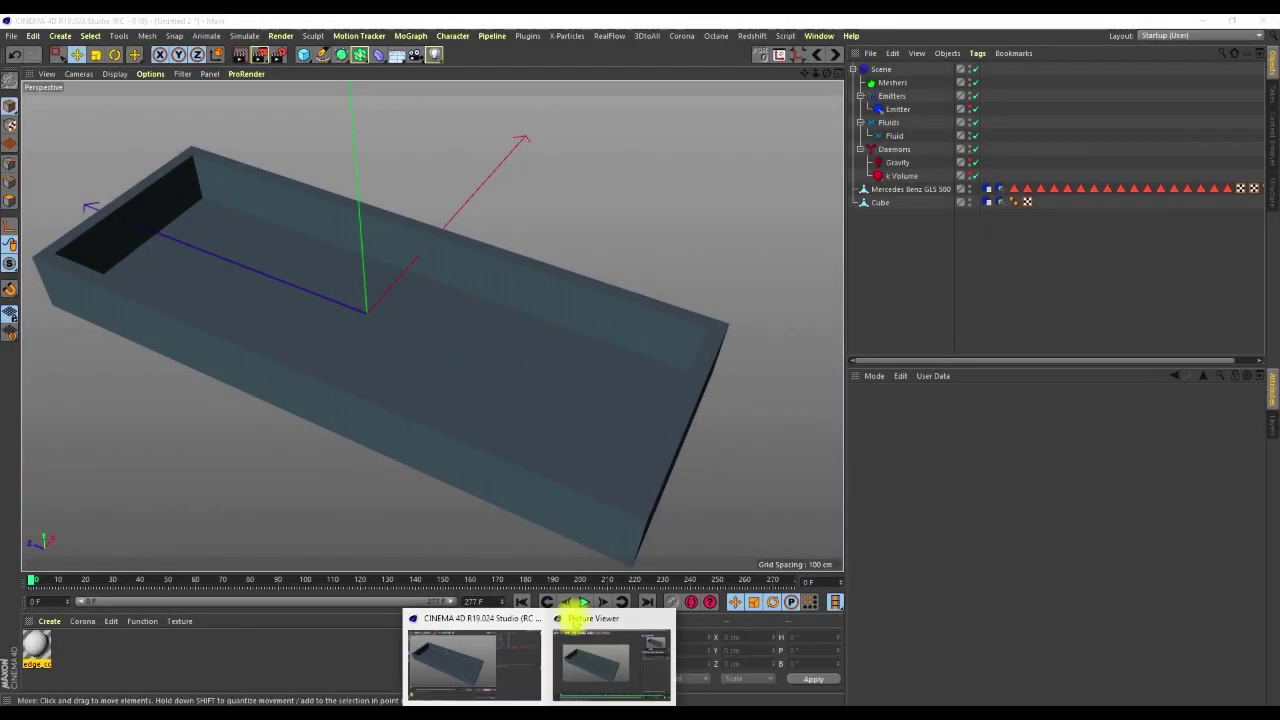
pyautogui.click(580, 662)
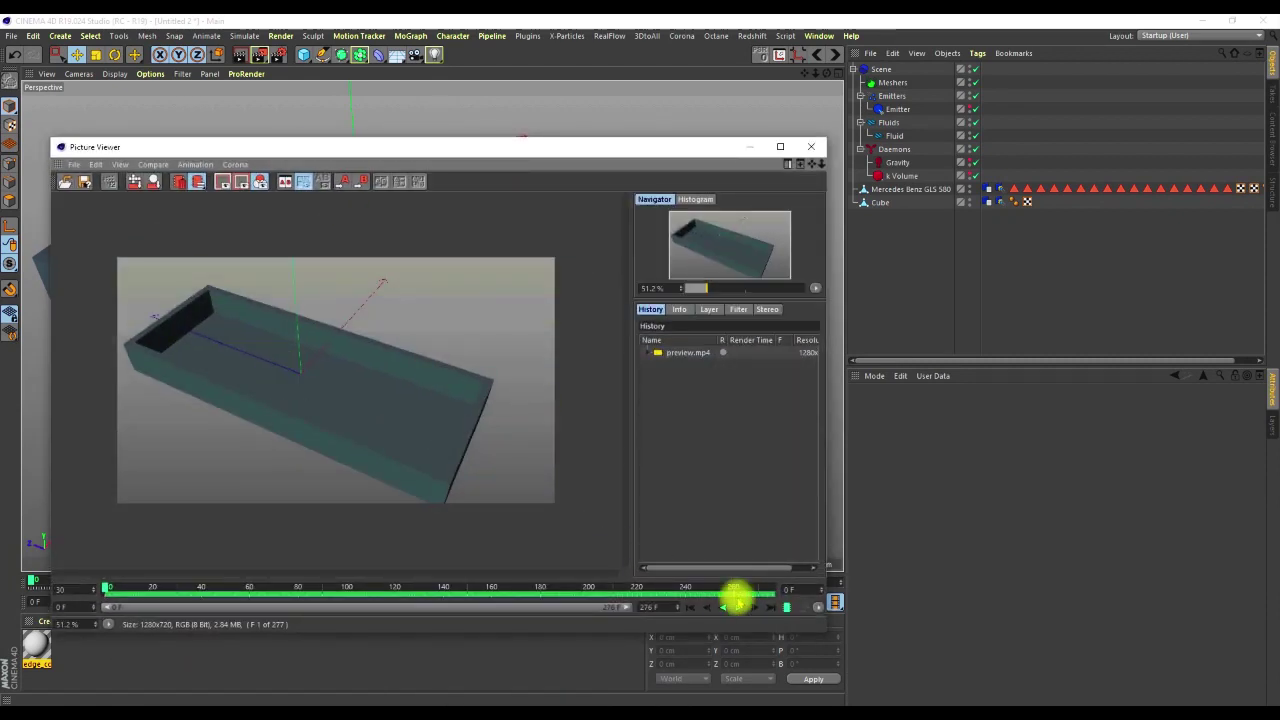
pyautogui.click(739, 607)
pyautogui.scroll(3, 247, 352)
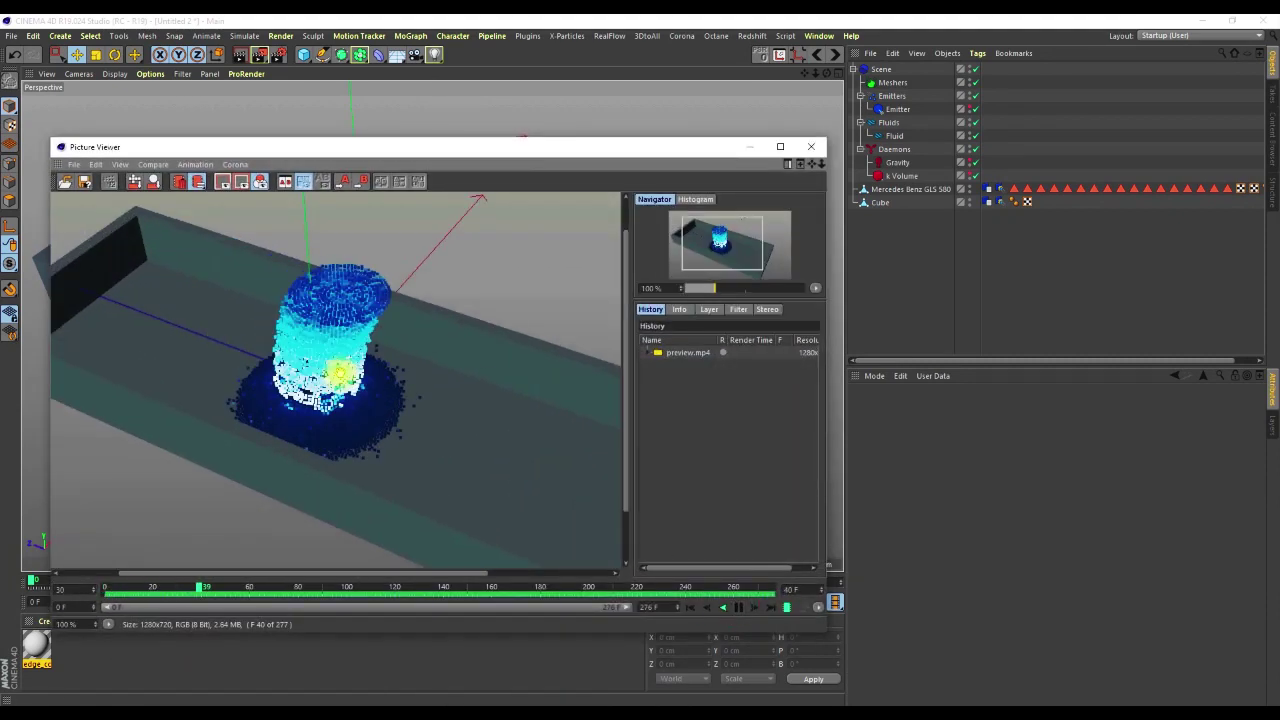
pyautogui.scroll(-2, 300, 380)
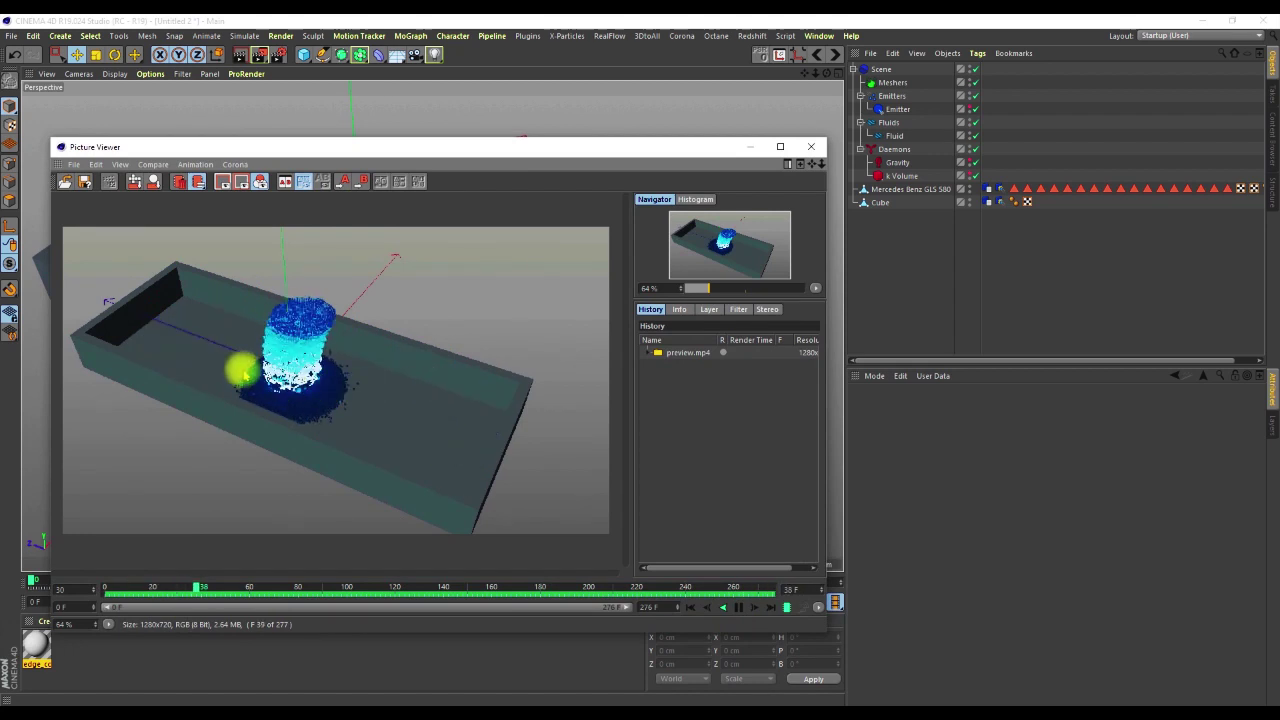
pyautogui.scroll(-2, 316, 418)
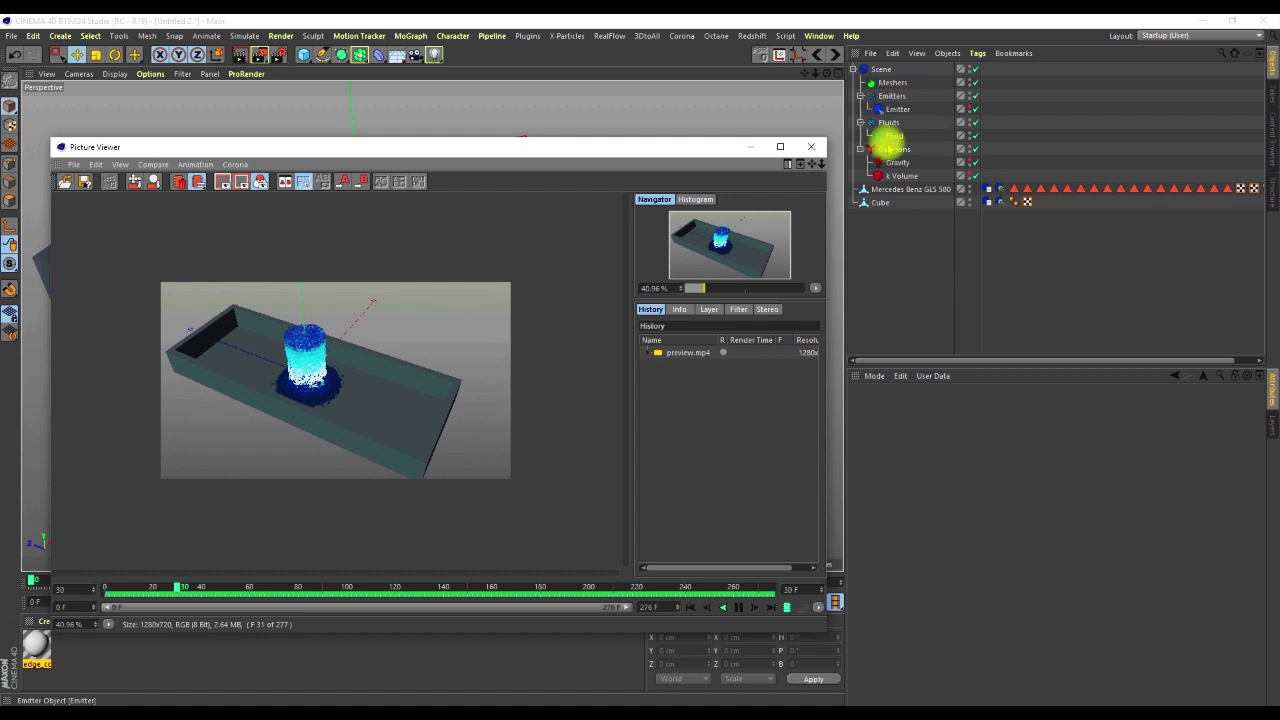
# Step: Review the Fluid's settings and the Emitter's size and emission settings while examining the looping preview
pyautogui.click(894, 135)
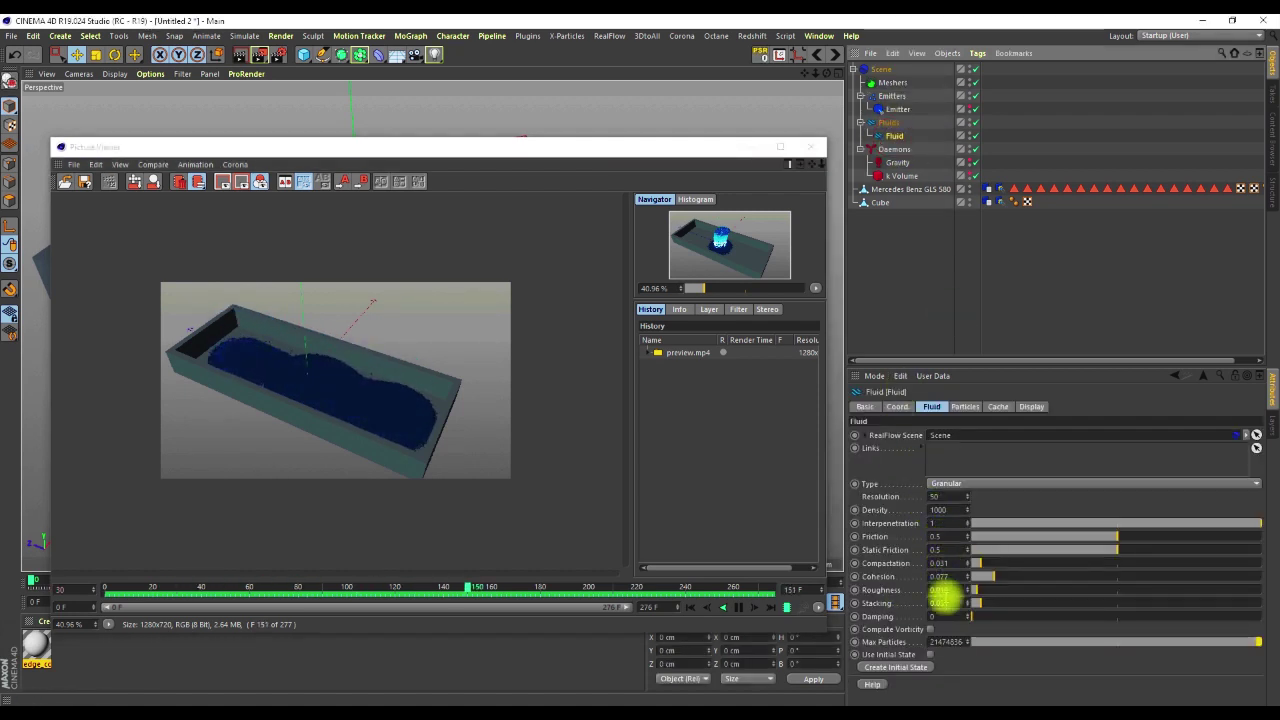
pyautogui.moveTo(605, 147); pyautogui.dragTo(542, 121)
pyautogui.click(894, 109)
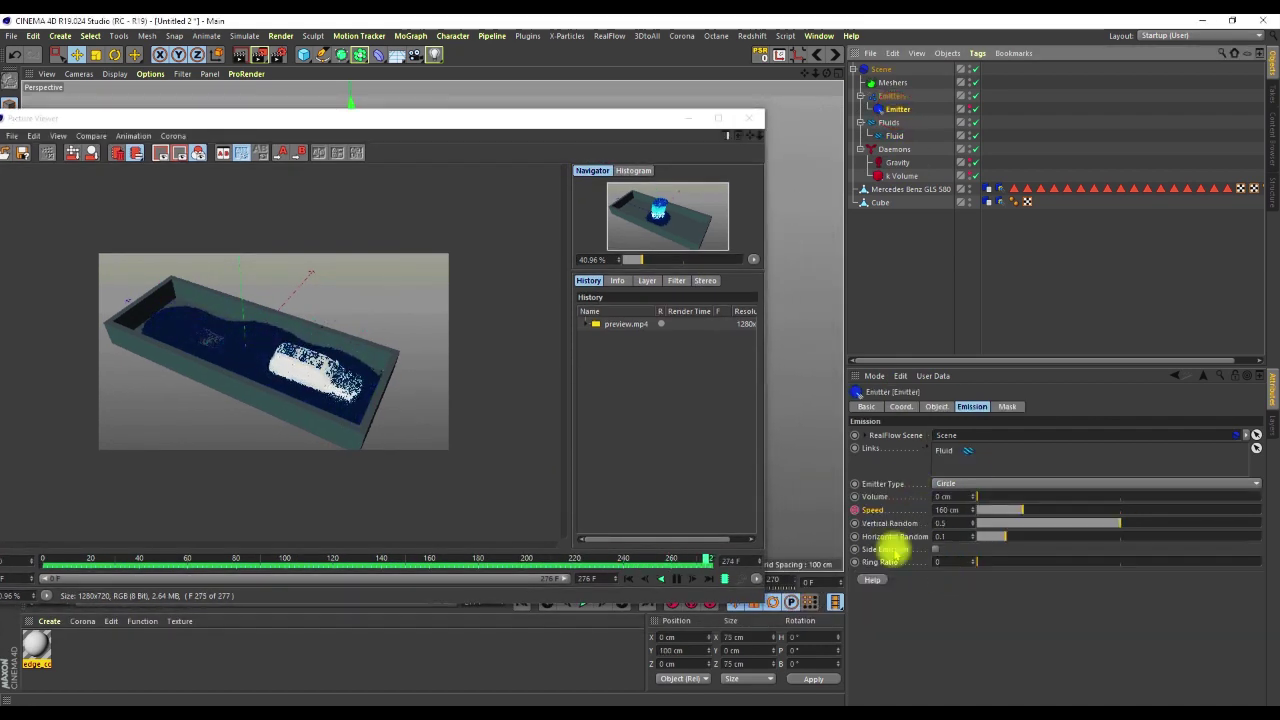
pyautogui.click(935, 407)
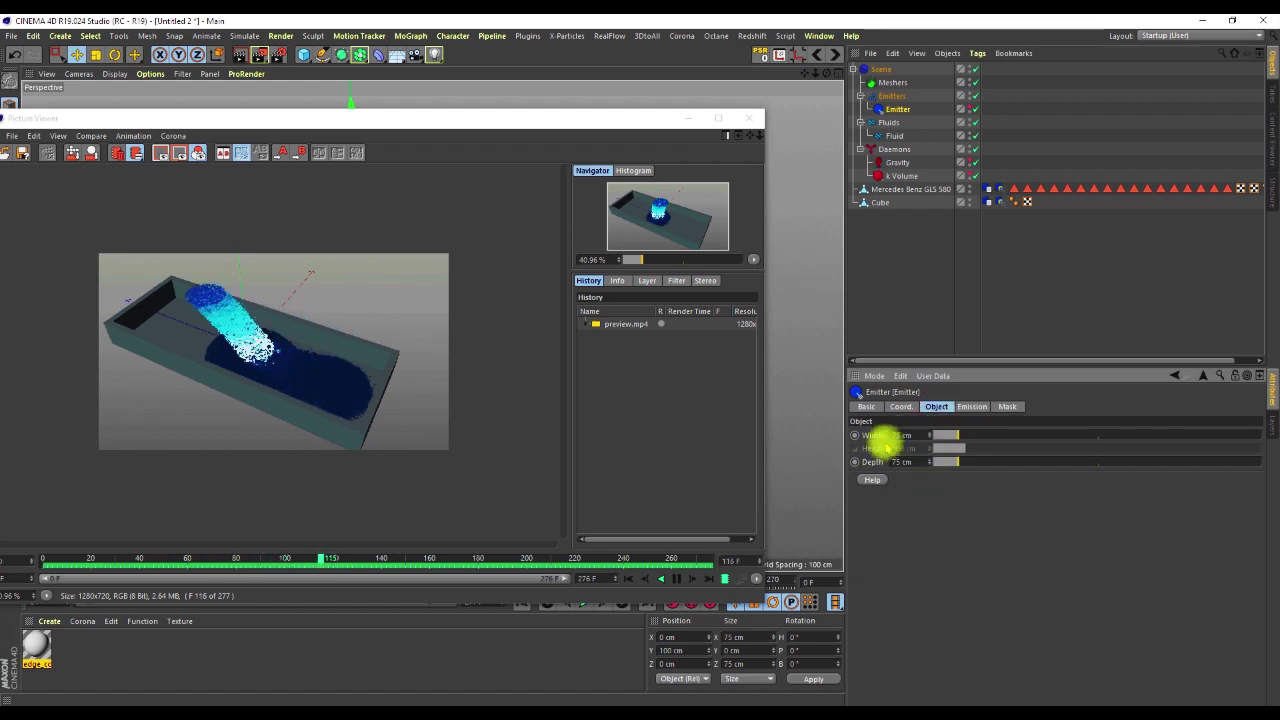
pyautogui.click(970, 406)
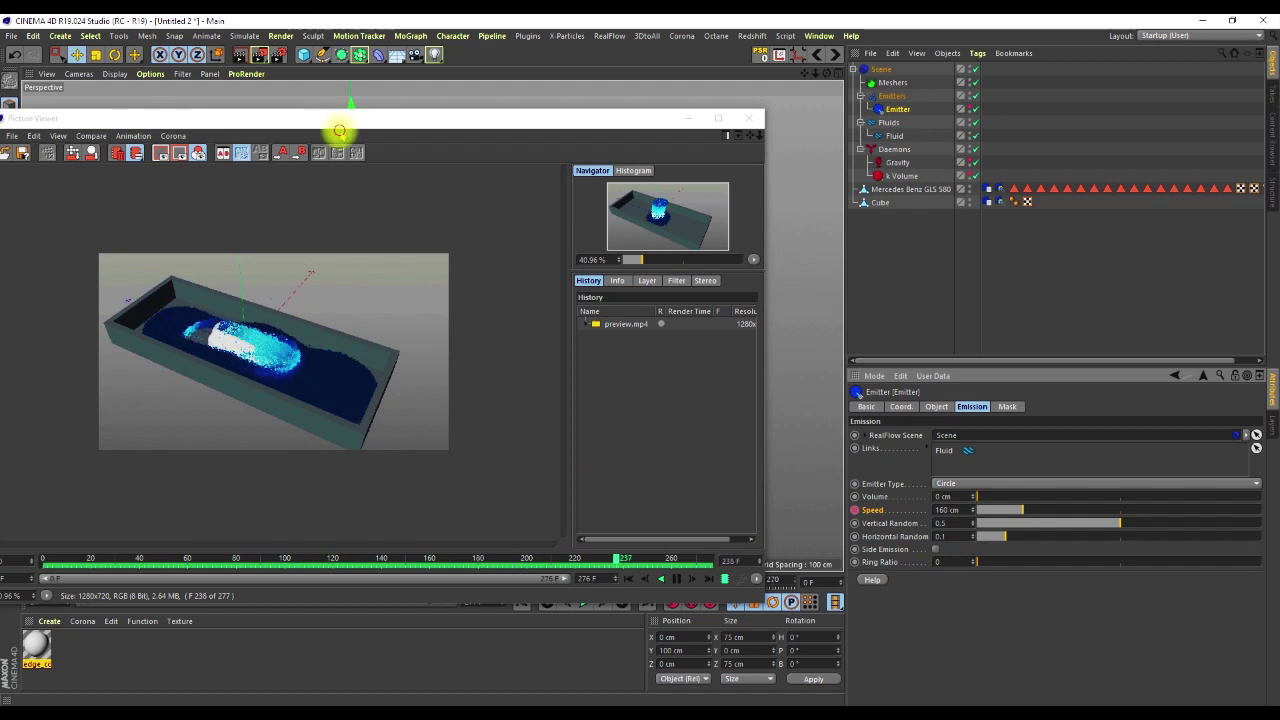
pyautogui.moveTo(343, 118); pyautogui.dragTo(374, 101)
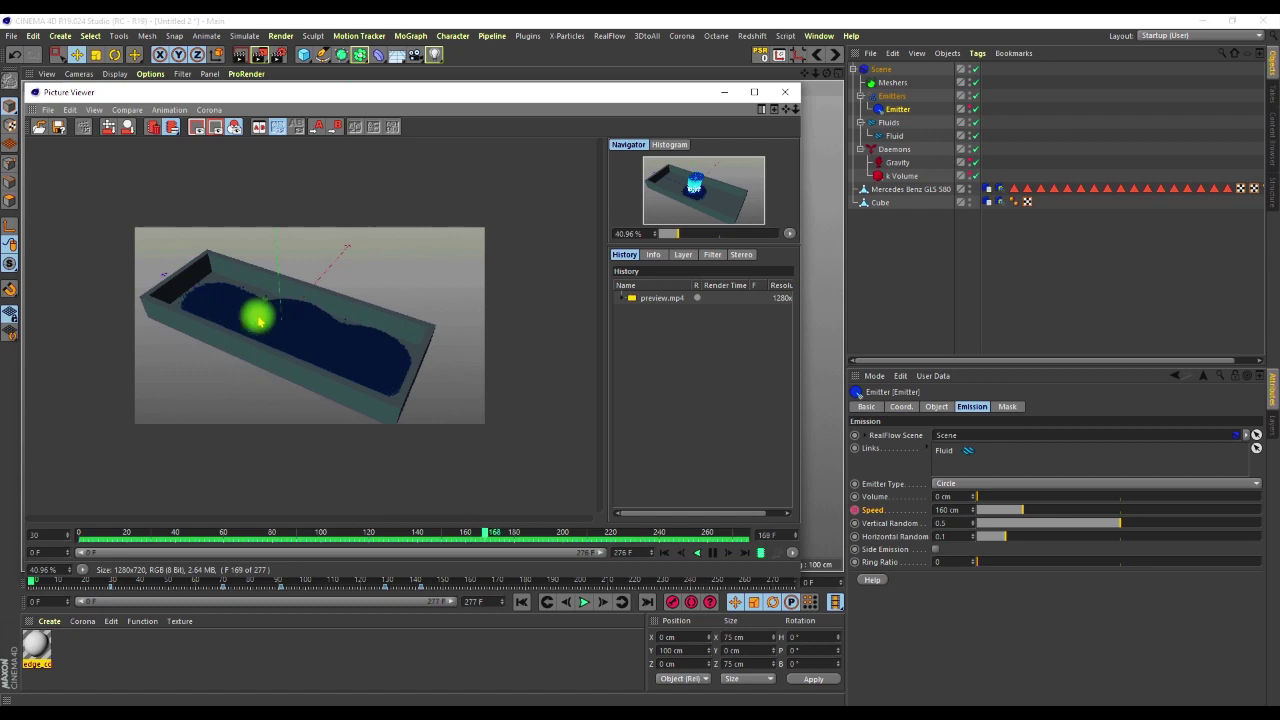
pyautogui.scroll(4, 242, 317)
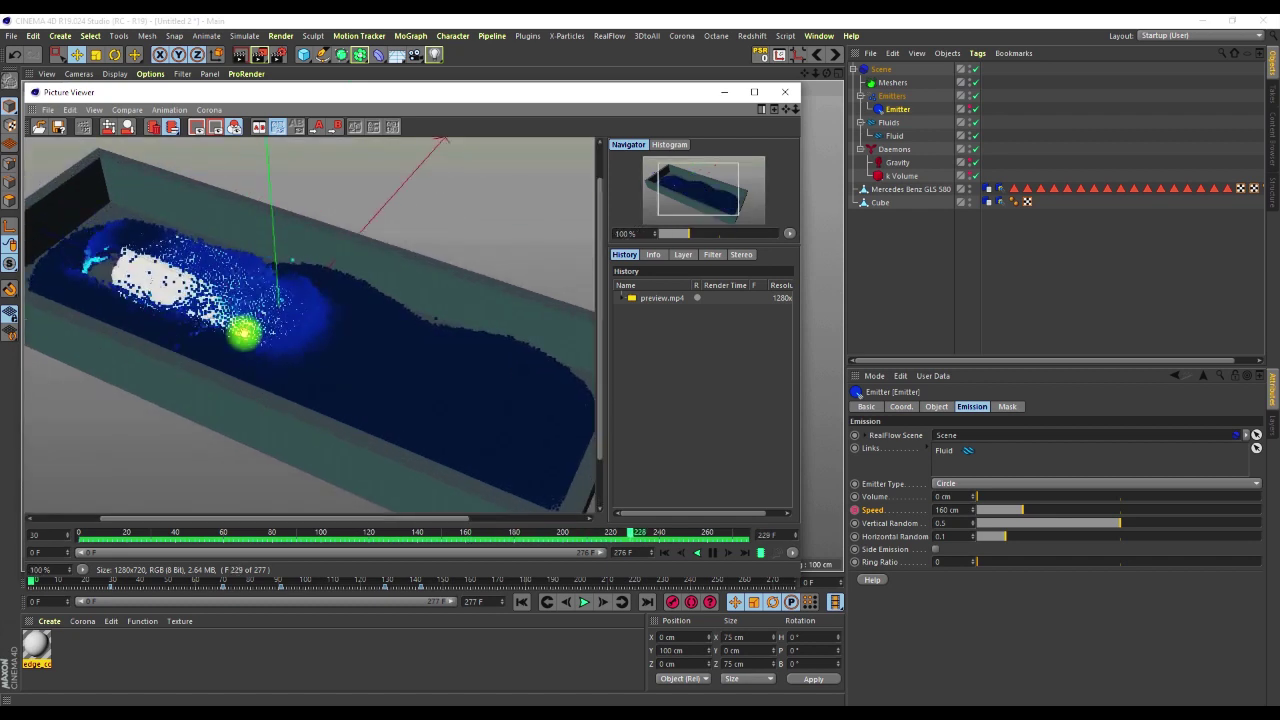
pyautogui.scroll(-4, 280, 340)
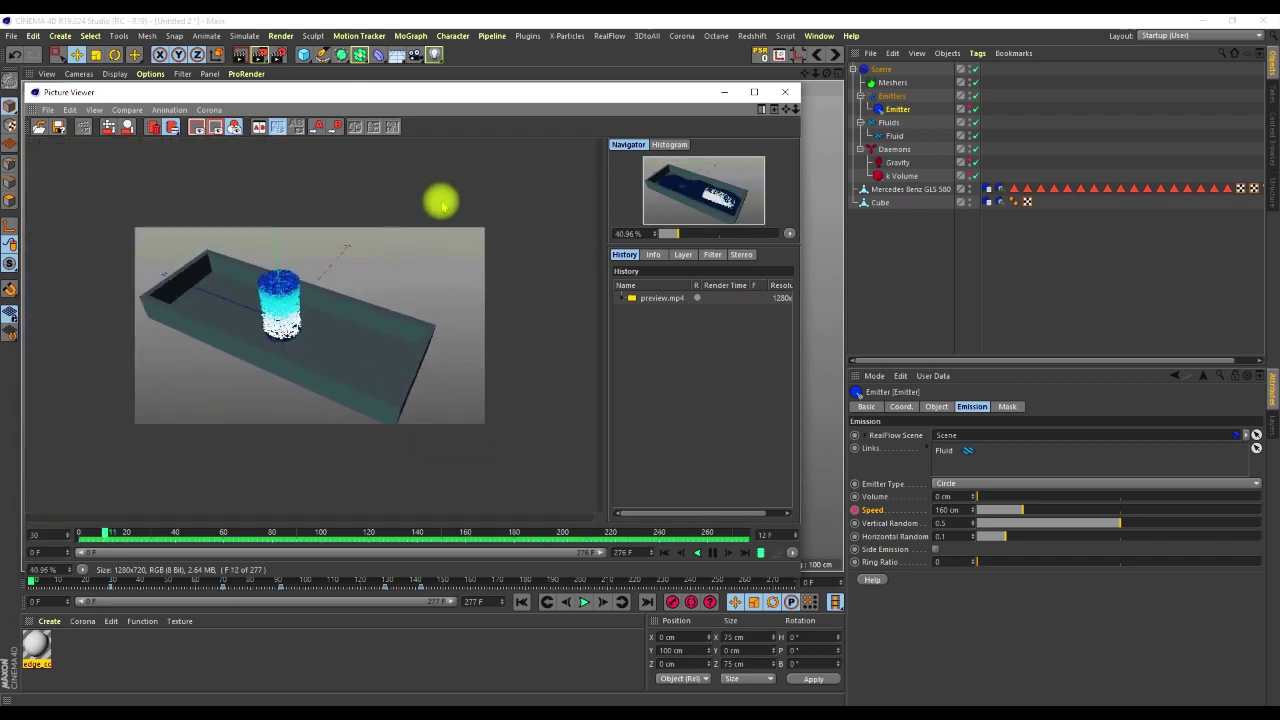
# Step: Stop the preview, minimize the Picture Viewer and set the Fluid's Resolution to 120
pyautogui.click(894, 135)
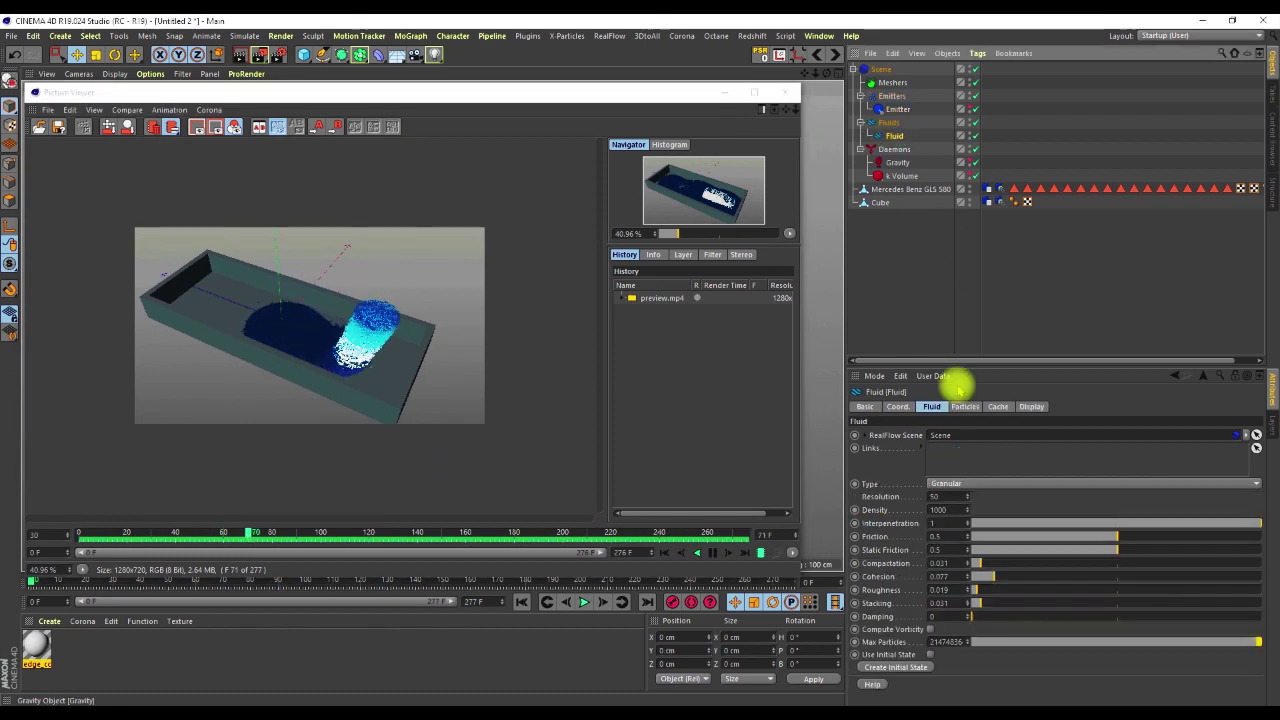
pyautogui.click(711, 552)
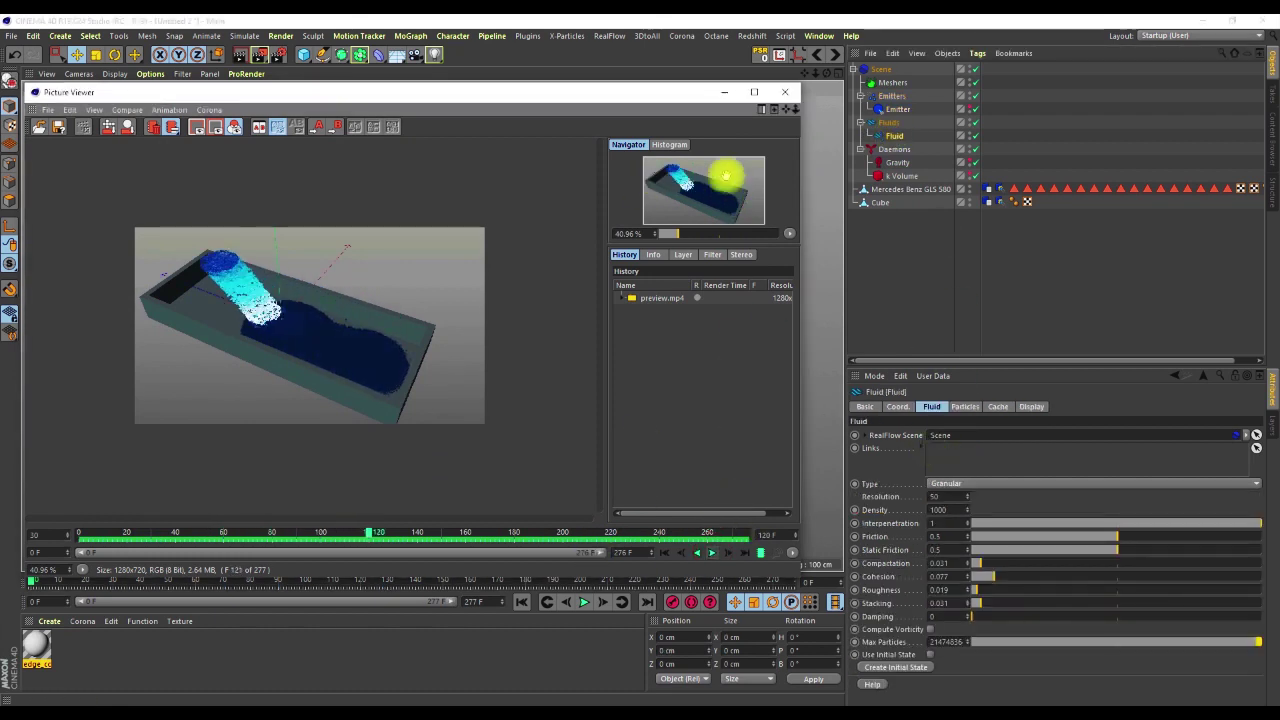
pyautogui.click(723, 92)
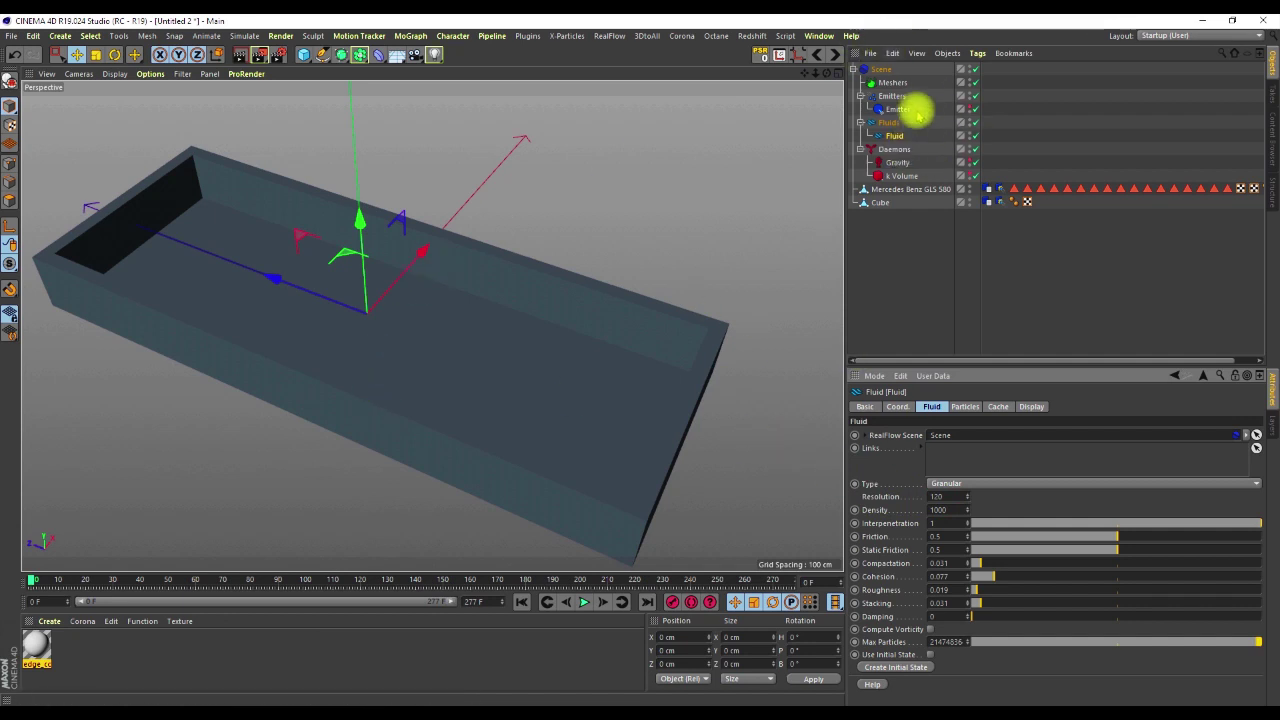
# Step: Remove the RealFlow Scene's cache files from the Sand cache folder
pyautogui.click(883, 70)
pyautogui.click(950, 406)
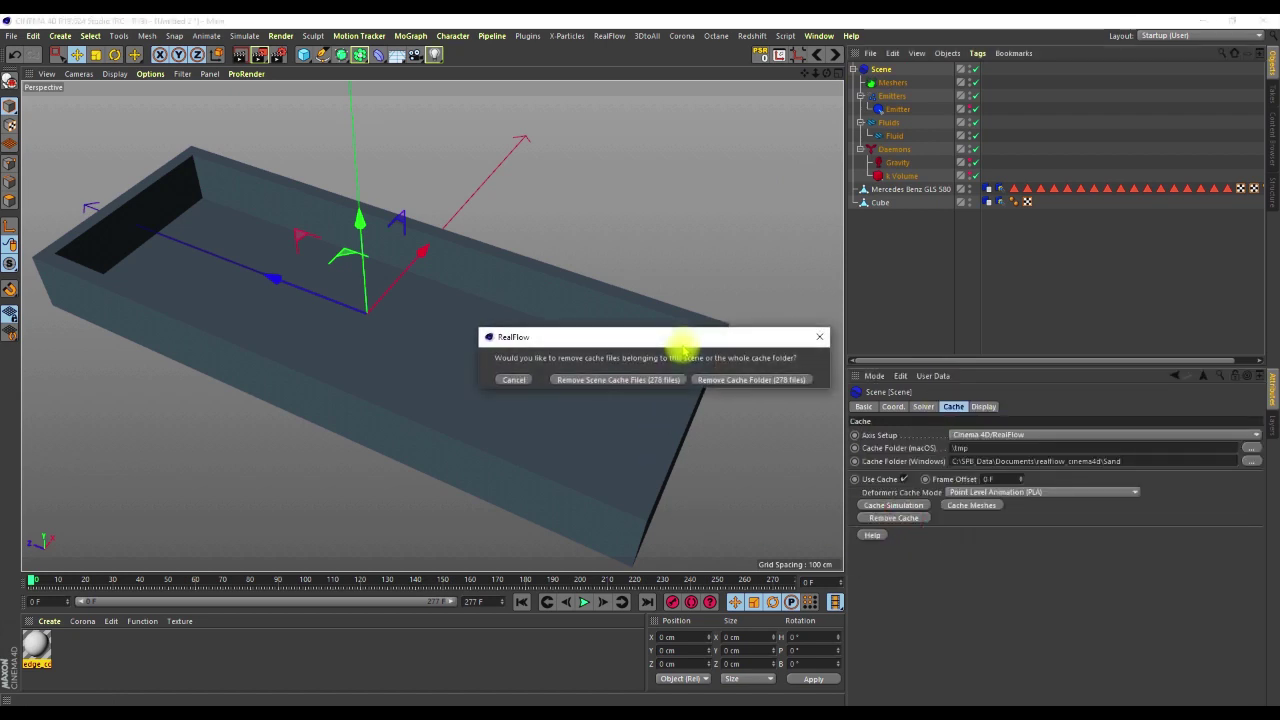
pyautogui.click(606, 379)
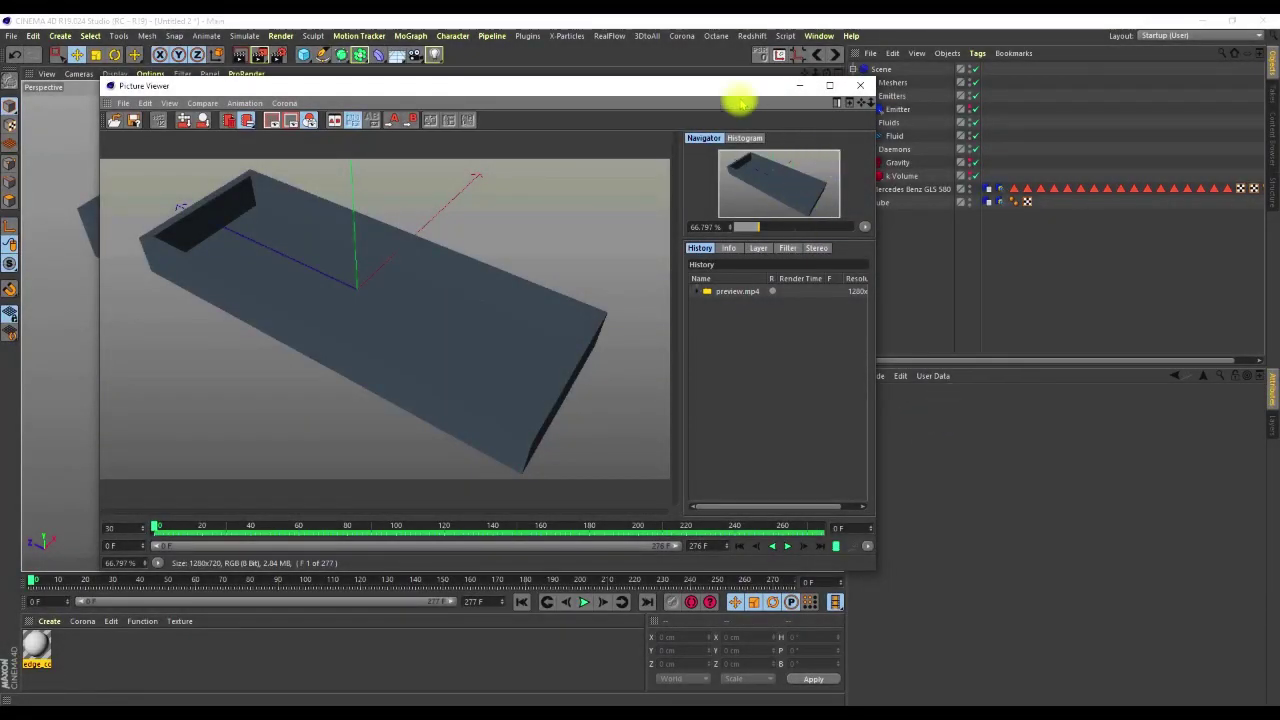
# Step: Show the Fluid's settings beside the Picture Viewer and play the new preview to examine the car moving through the particles
pyautogui.moveTo(730, 89); pyautogui.dragTo(656, 100)
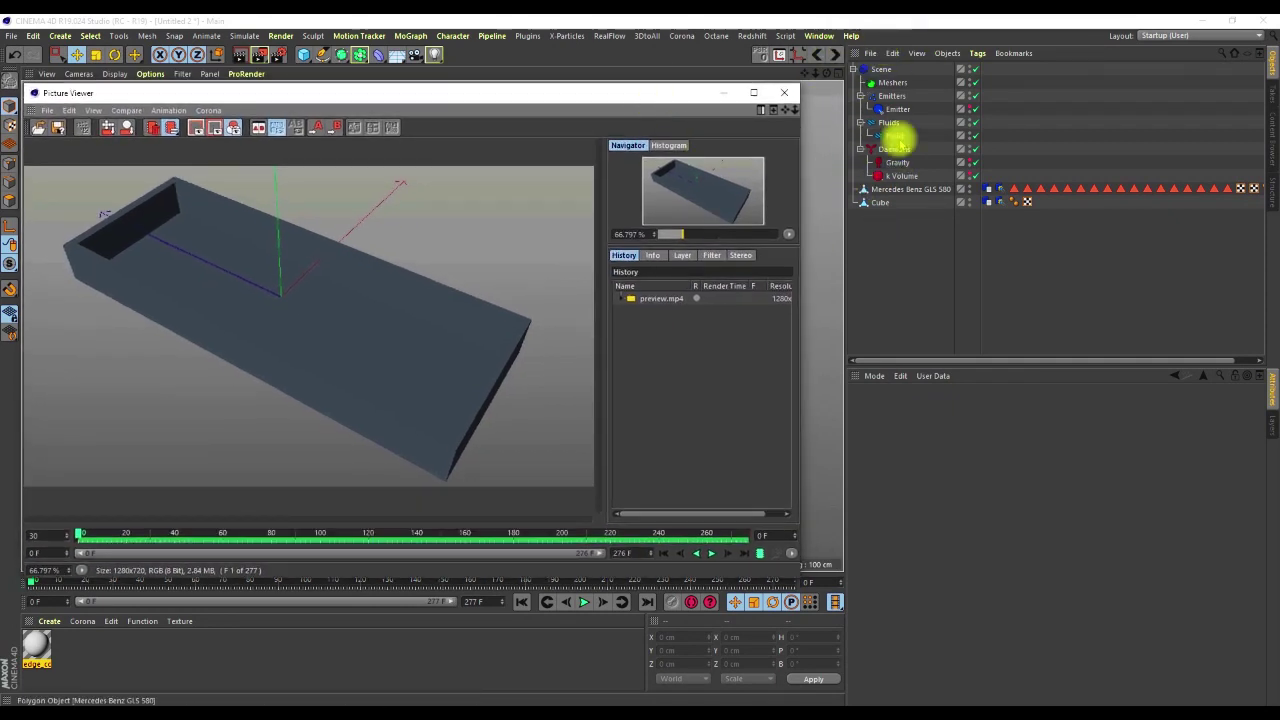
pyautogui.click(892, 136)
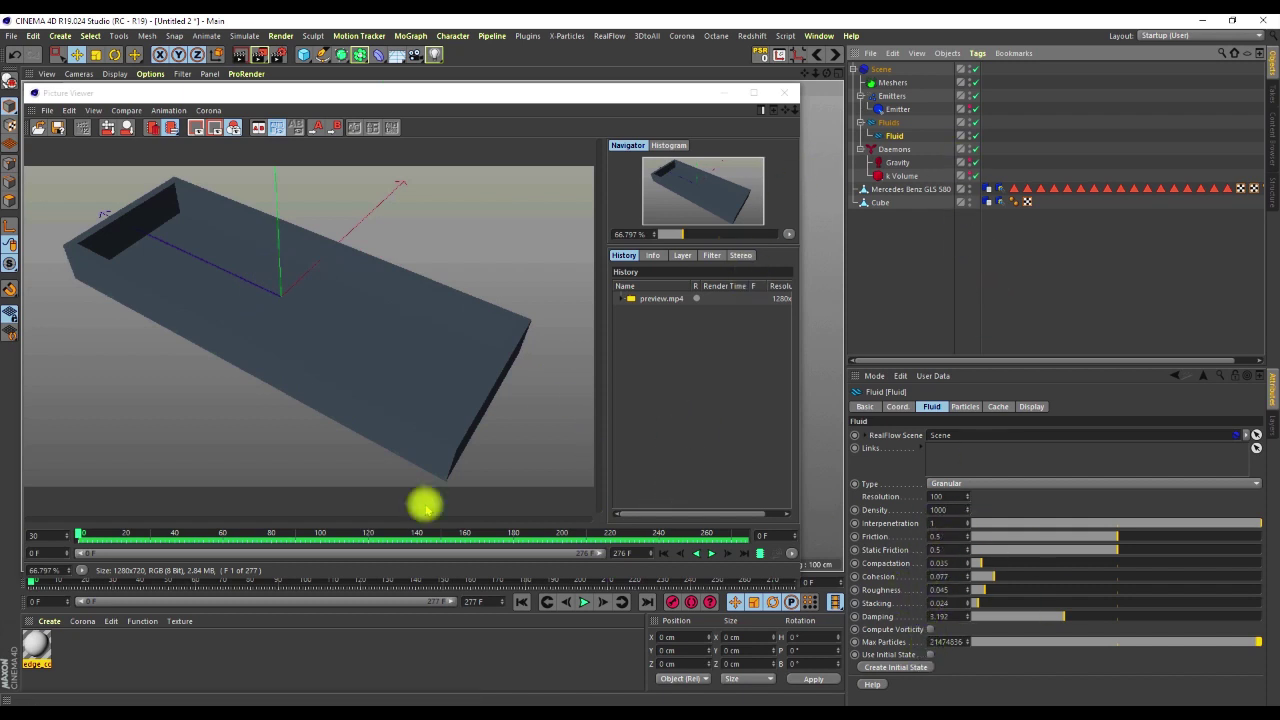
pyautogui.click(710, 553)
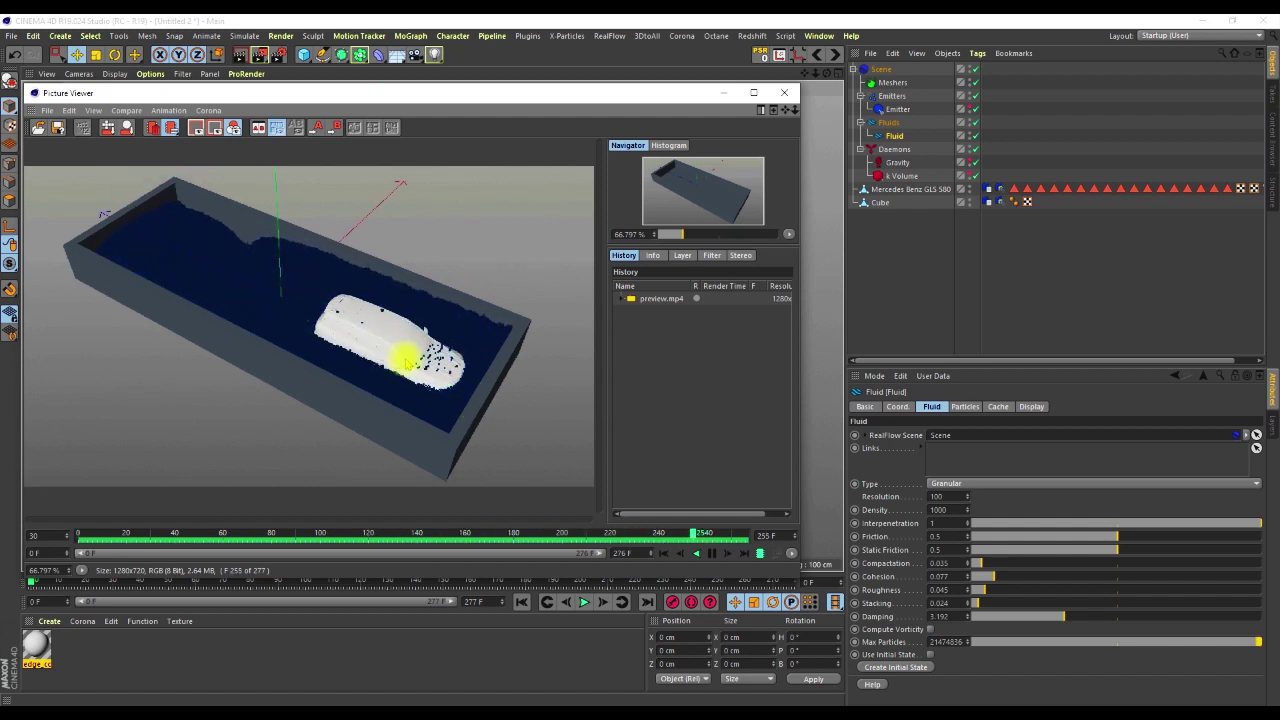
pyautogui.scroll(1, 400, 357)
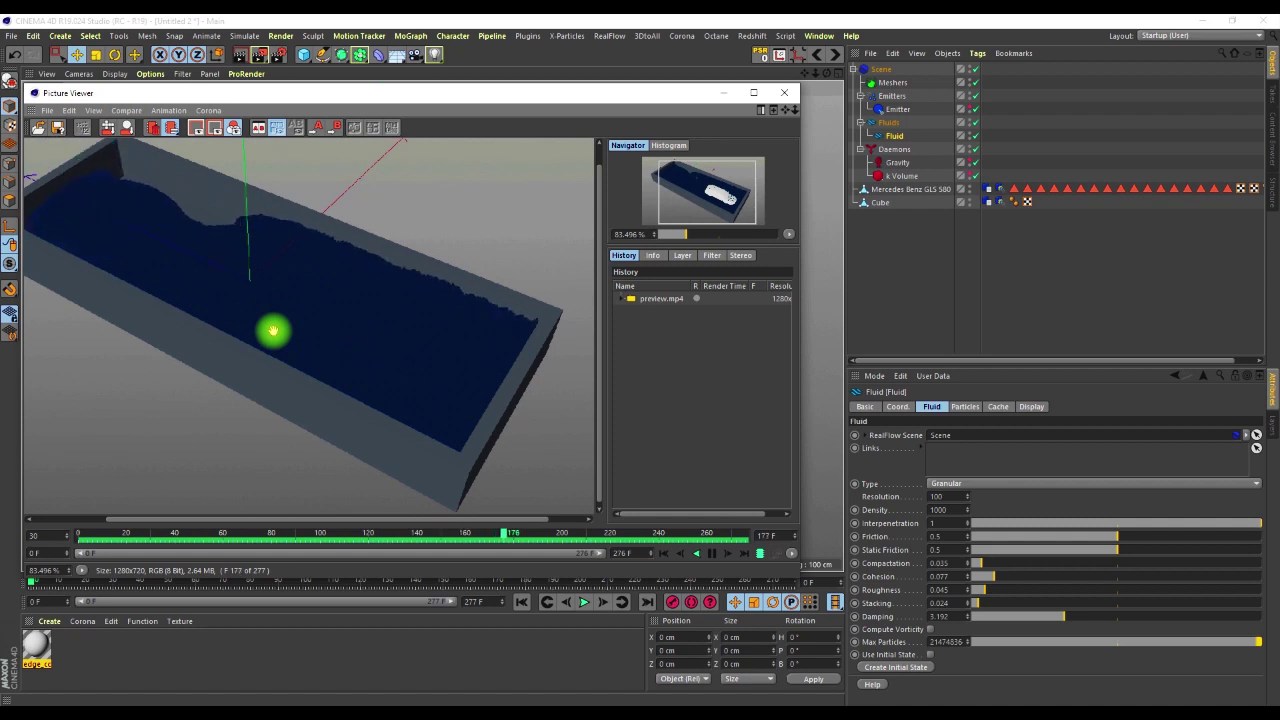
pyautogui.scroll(-4, 260, 358)
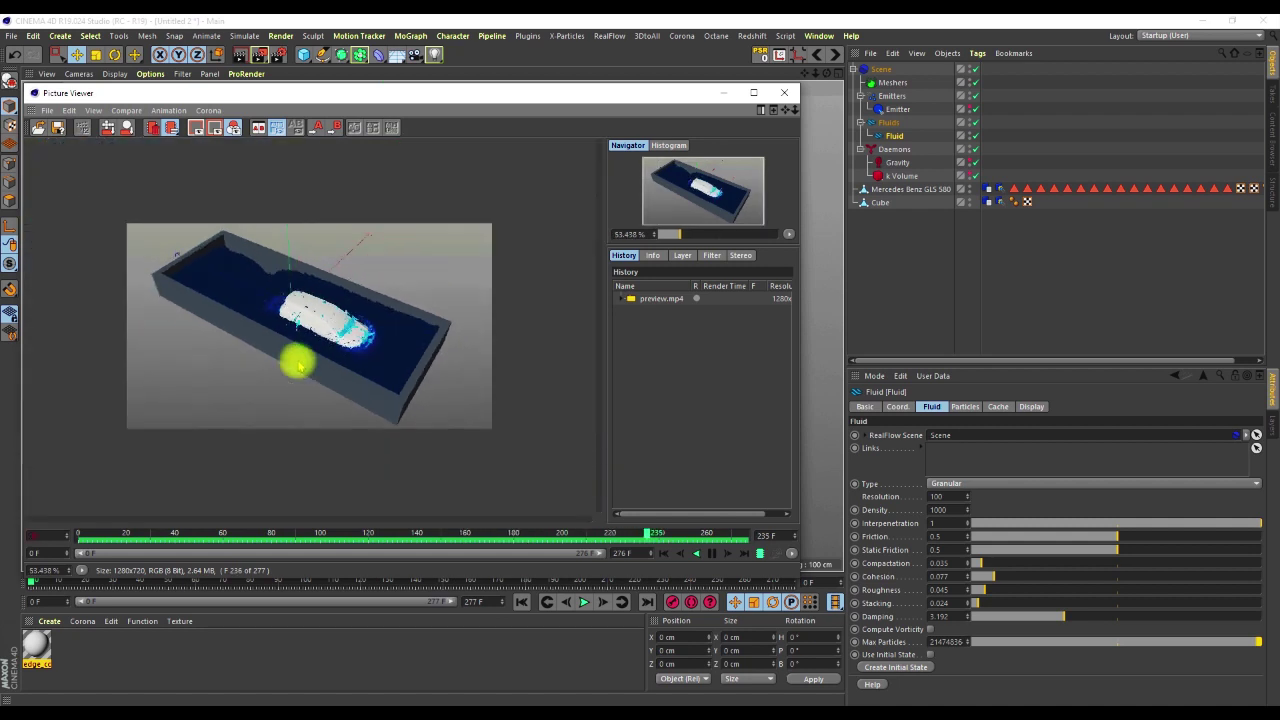
pyautogui.scroll(2, 270, 356)
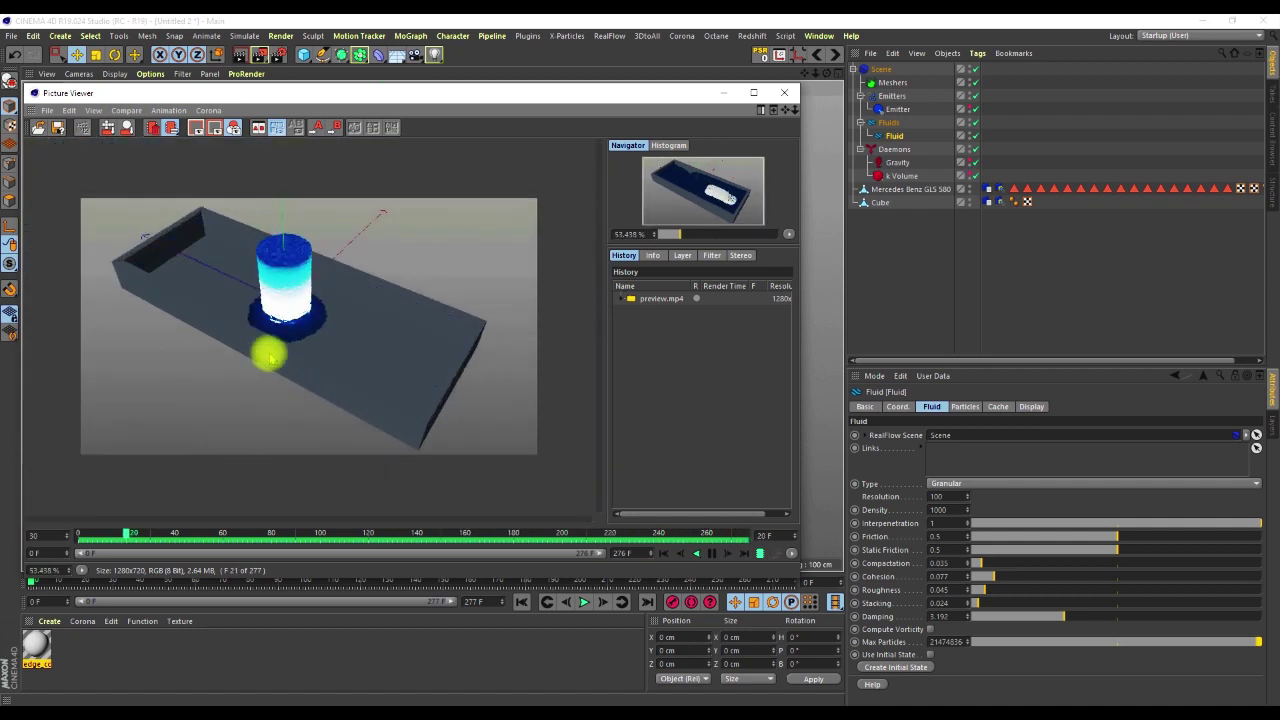